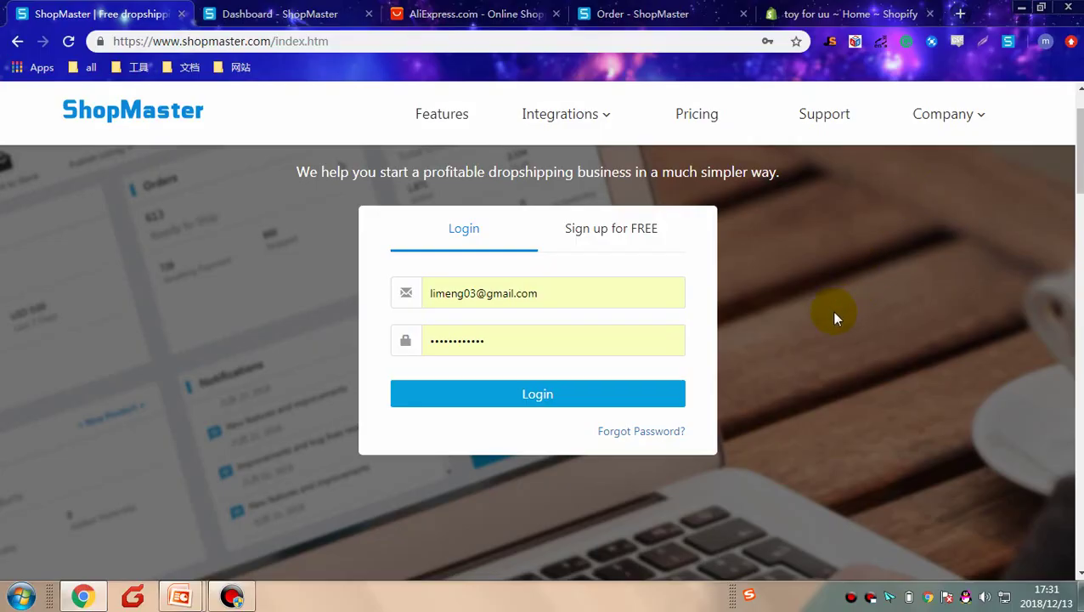
Glance at the free sign-up form, then log in with the browser's saved email and password.
{"action": "left_click", "coordinate": [629, 239]}
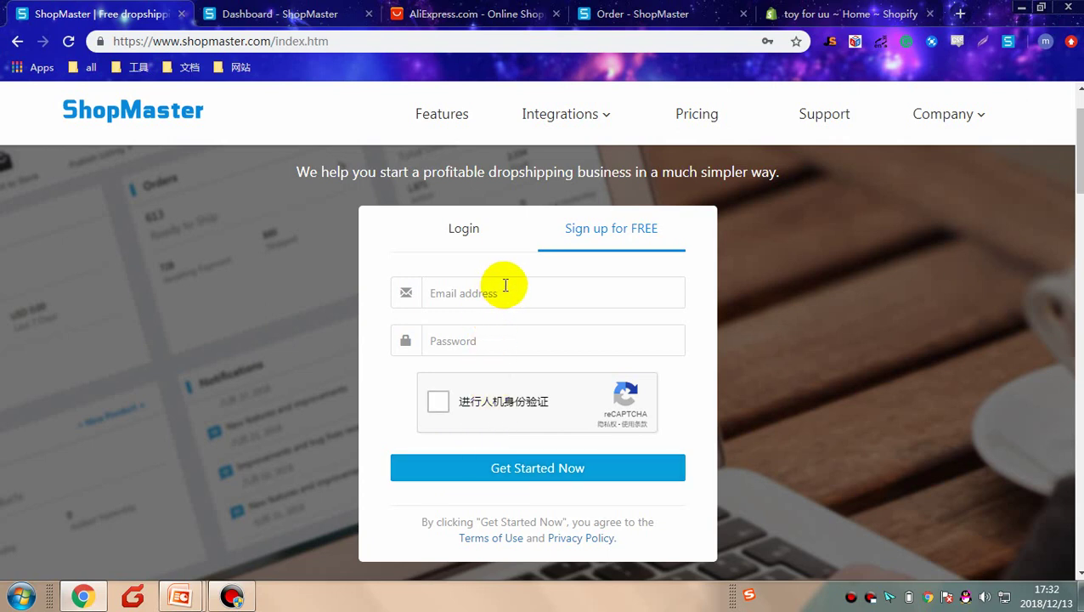
{"action": "left_click", "coordinate": [579, 328]}
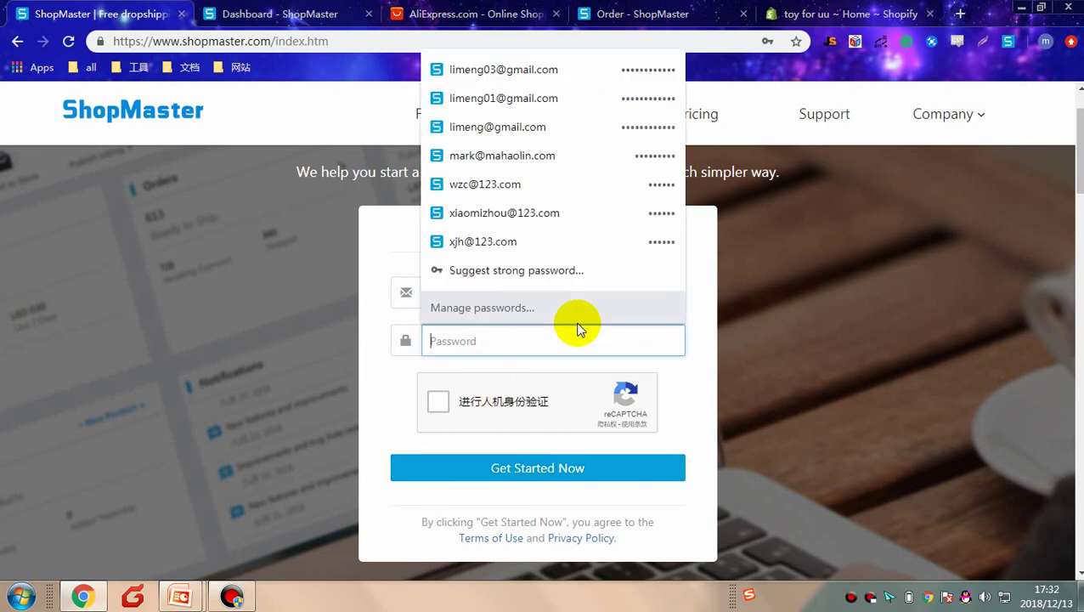
{"action": "left_click", "coordinate": [700, 300]}
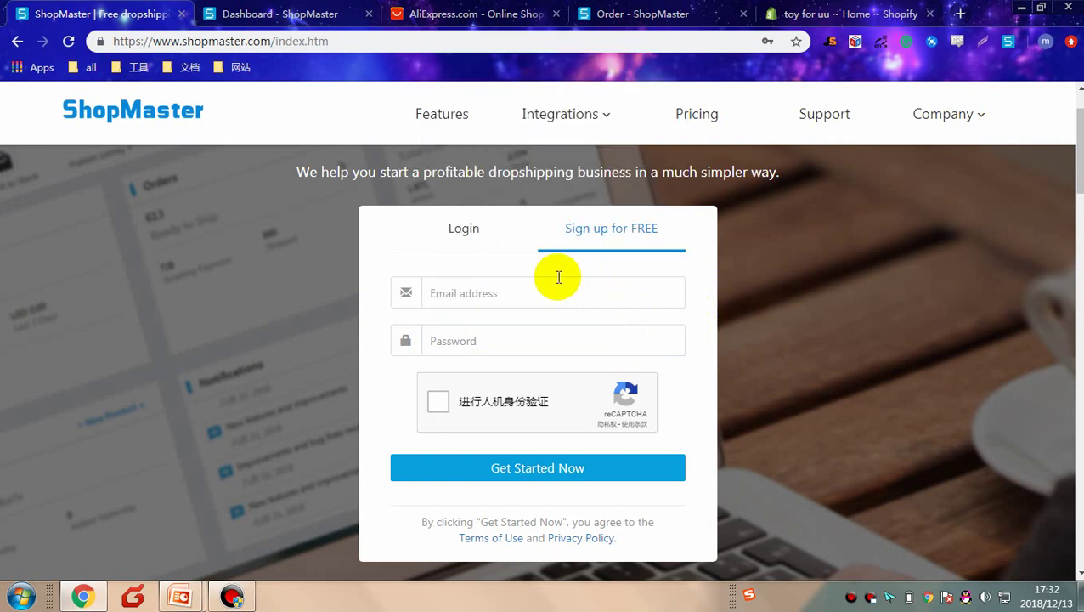
{"action": "left_click", "coordinate": [466, 231]}
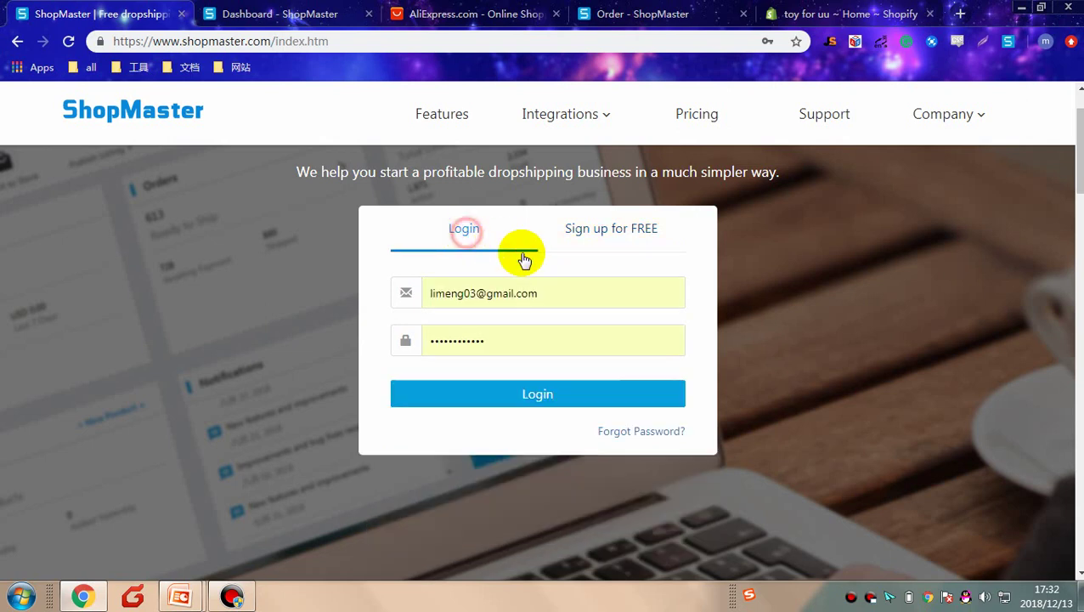
{"action": "left_click", "coordinate": [535, 408]}
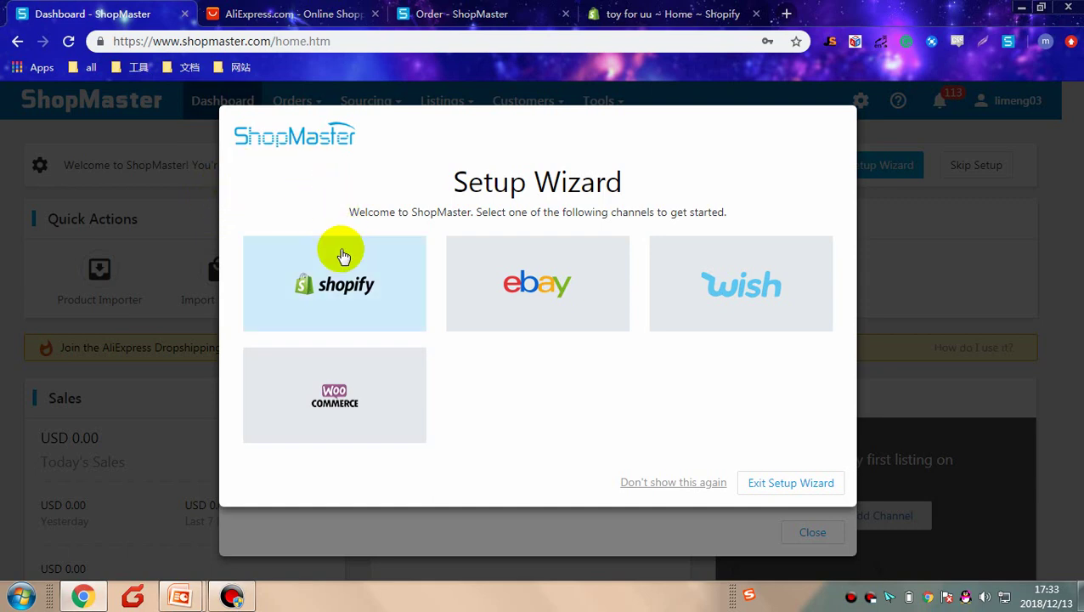
Choose Shopify as the sales channel and enter the store nickname uuuuu.
{"action": "left_click", "coordinate": [343, 287]}
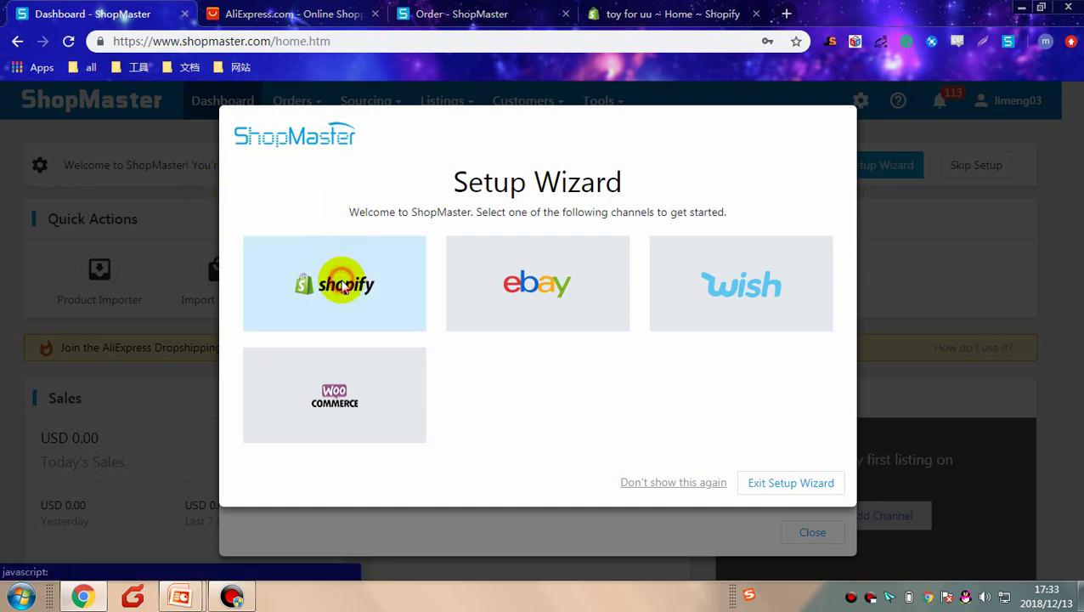
{"action": "left_click", "coordinate": [512, 217]}
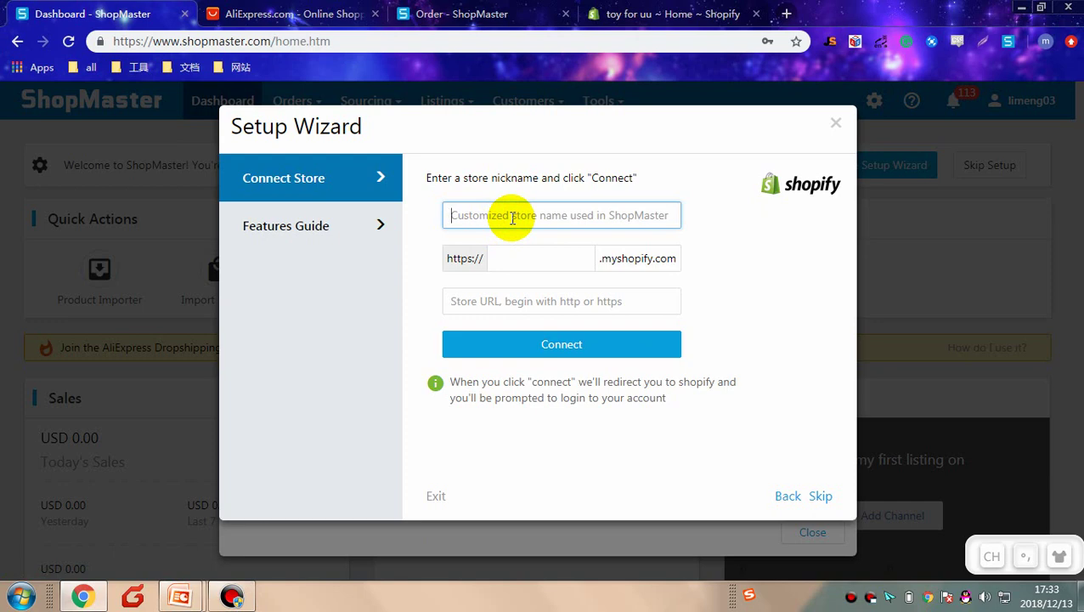
{"action": "type", "text": "uuuuu"}
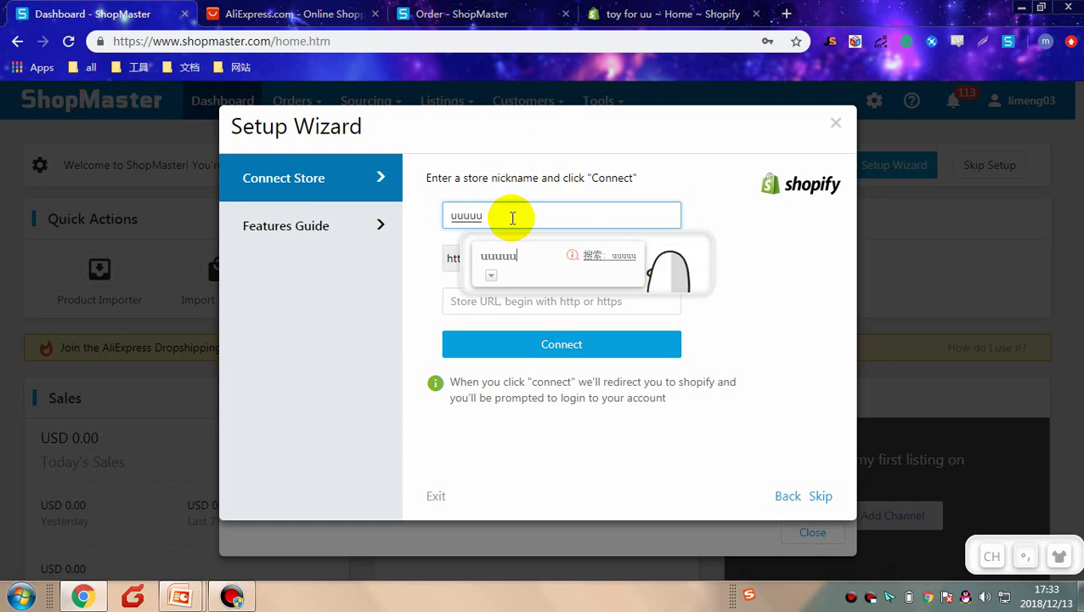
{"action": "key", "text": "shift"}
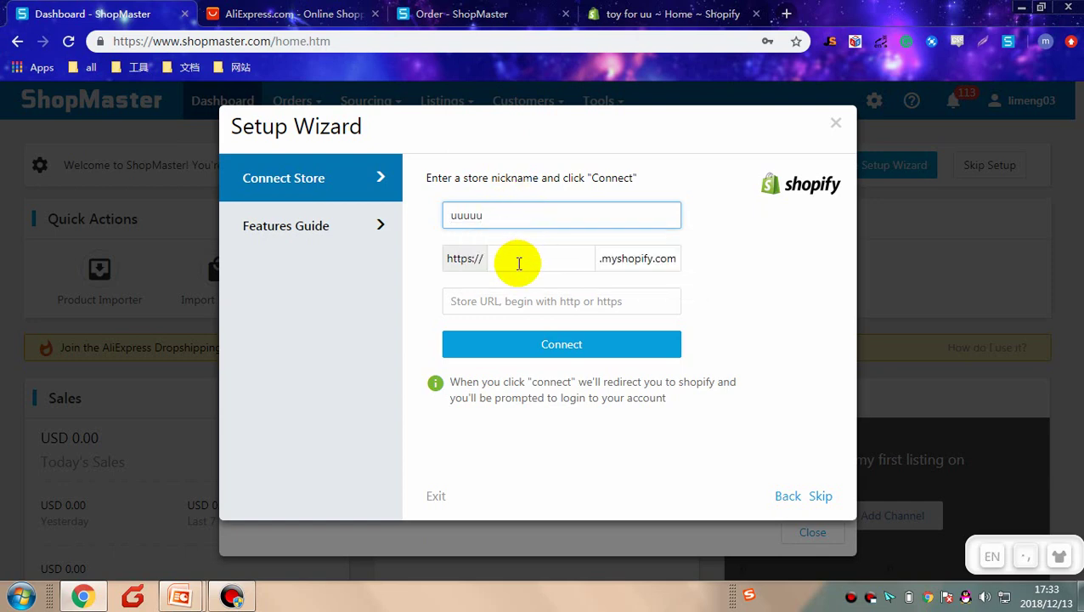
Copy the store name toy-for-uu from the Shopify admin into the subdomain field.
{"action": "left_click", "coordinate": [656, 25]}
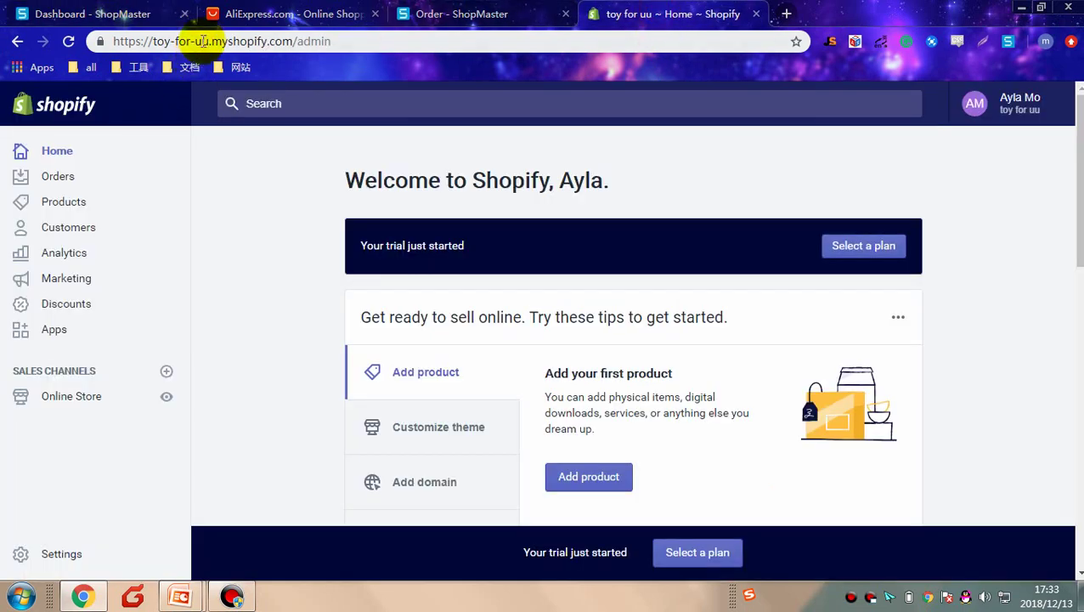
{"action": "left_click_drag", "start_coordinate": [208, 40], "coordinate": [157, 42]}
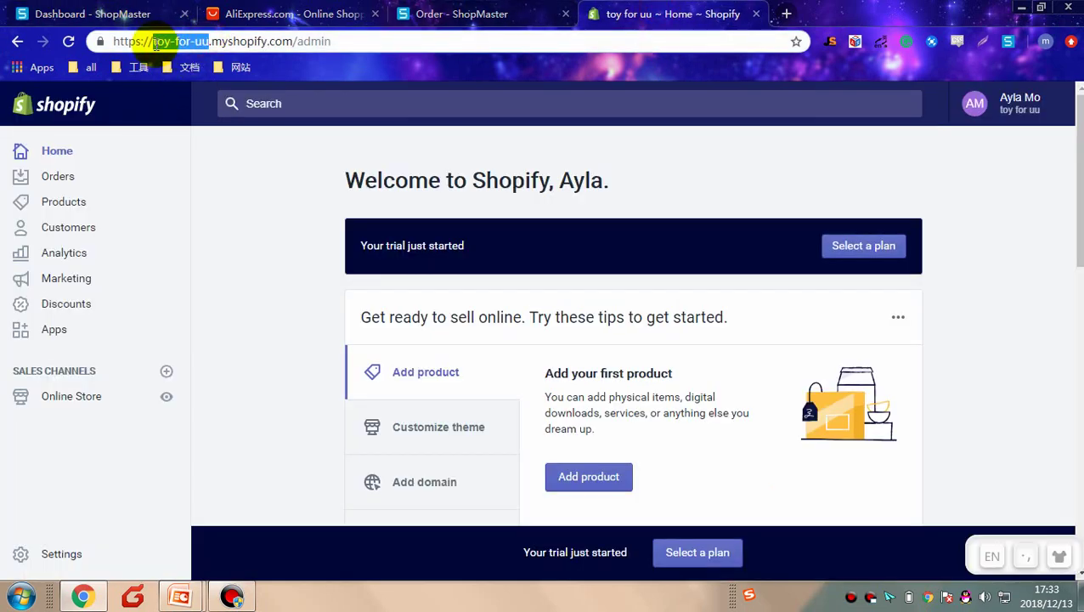
{"action": "key", "text": "ctrl+c"}
{"action": "left_click", "coordinate": [94, 14]}
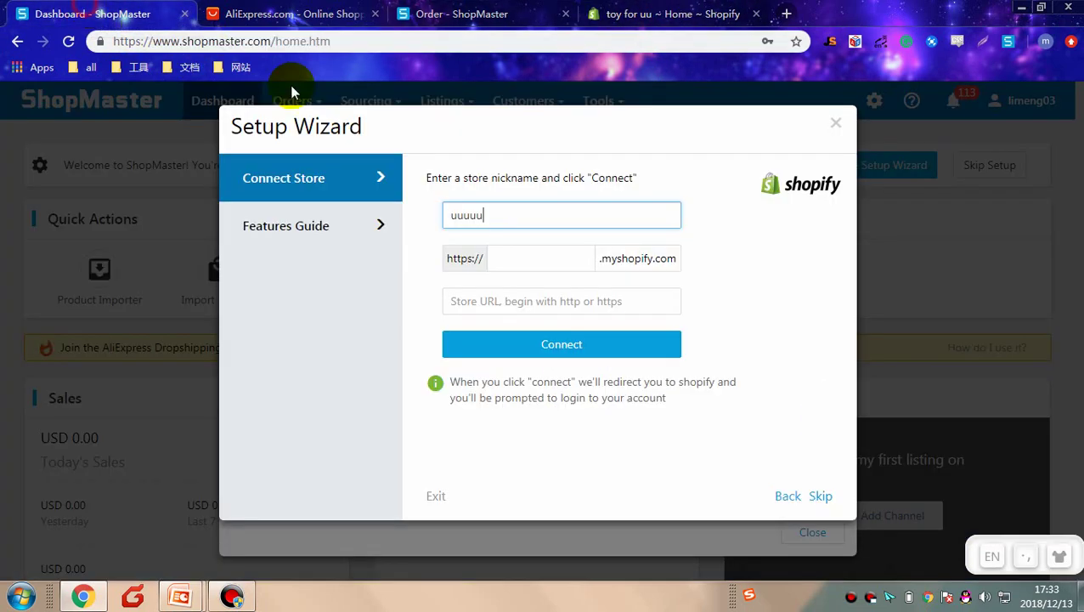
{"action": "left_click", "coordinate": [544, 262]}
{"action": "key", "text": "ctrl+v"}
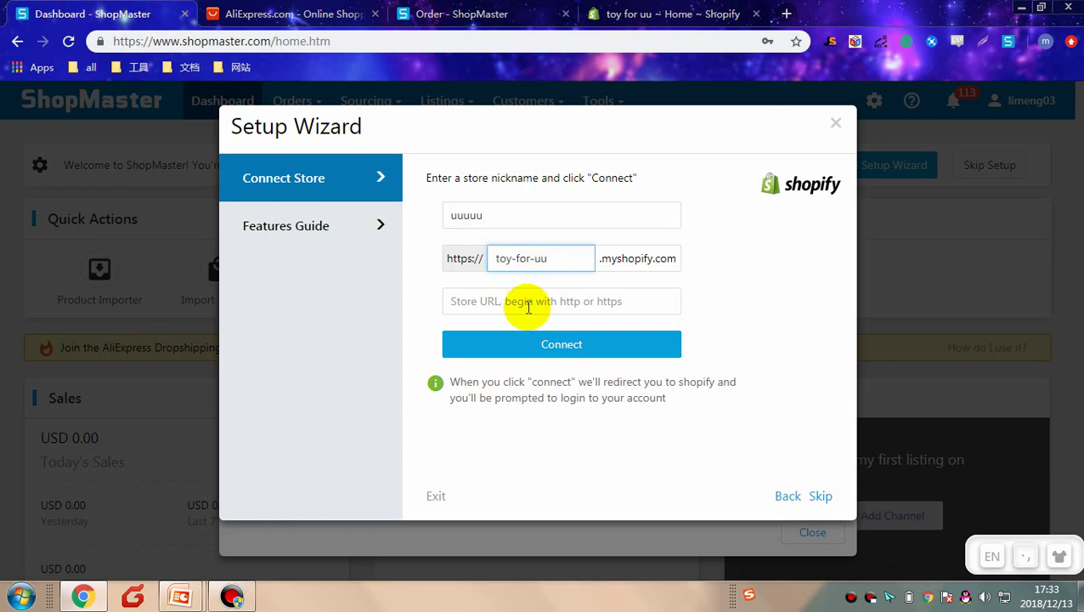
{"action": "left_click", "coordinate": [677, 14]}
{"action": "left_click_drag", "start_coordinate": [370, 44], "coordinate": [37, 36]}
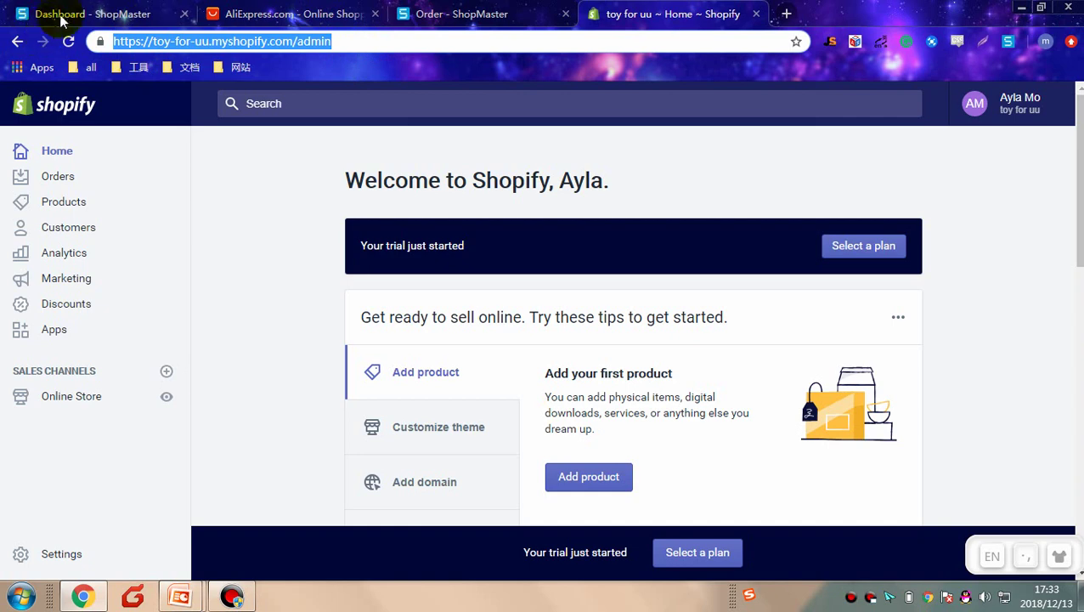
{"action": "left_click", "coordinate": [64, 13]}
{"action": "left_click", "coordinate": [611, 297]}
{"action": "key", "text": "ctrl+v"}
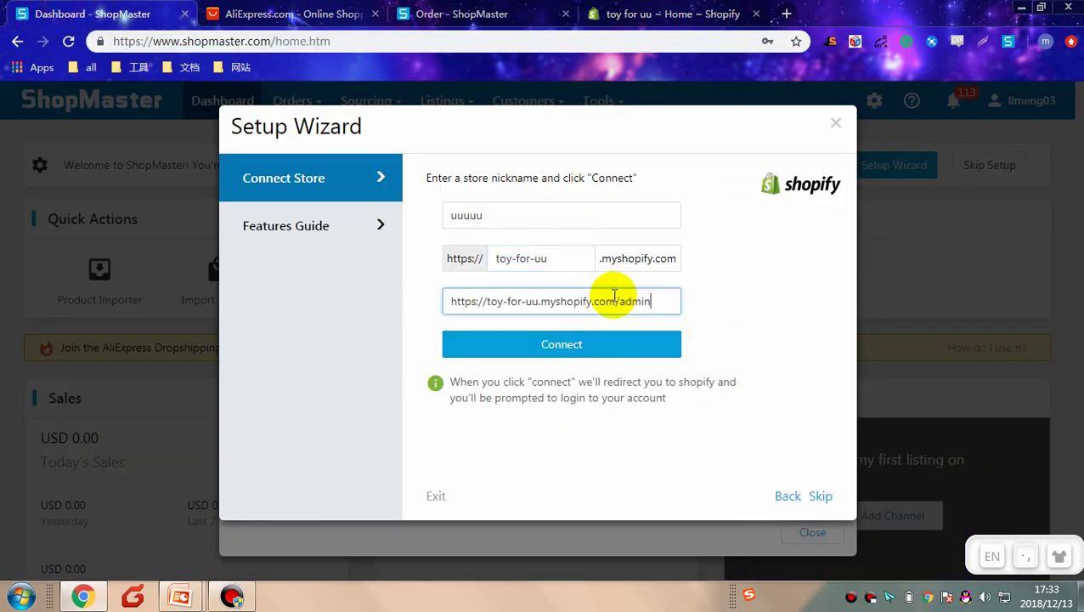
{"action": "left_click", "coordinate": [598, 350]}
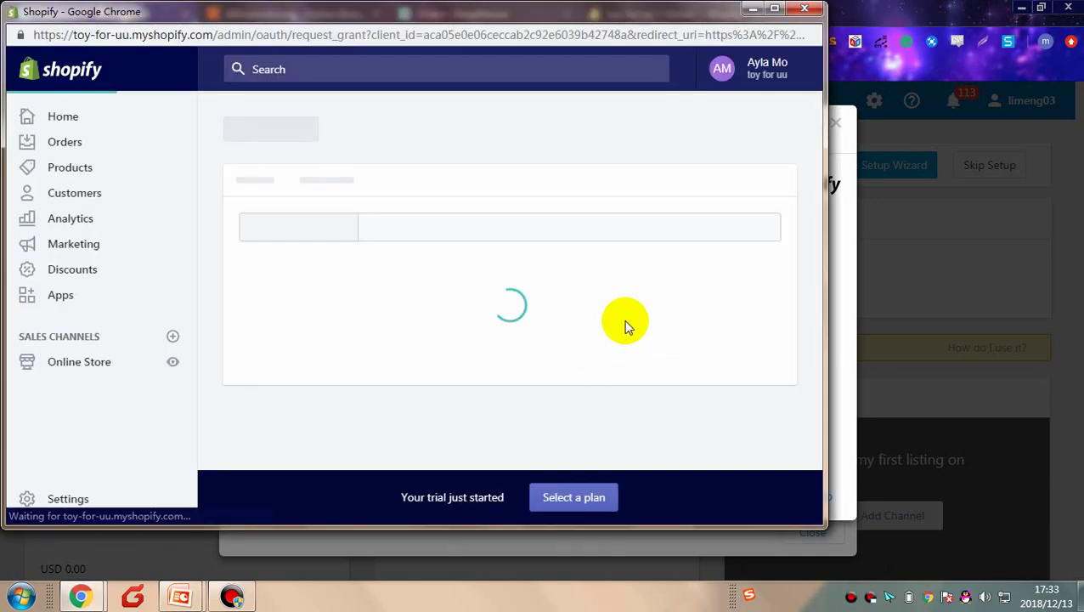
Approve 'Install unlisted app' for ShopMaster on the toy-for-uu Shopify store.
{"action": "scroll", "coordinate": [673, 343], "scroll_direction": "down", "scroll_amount": 1}
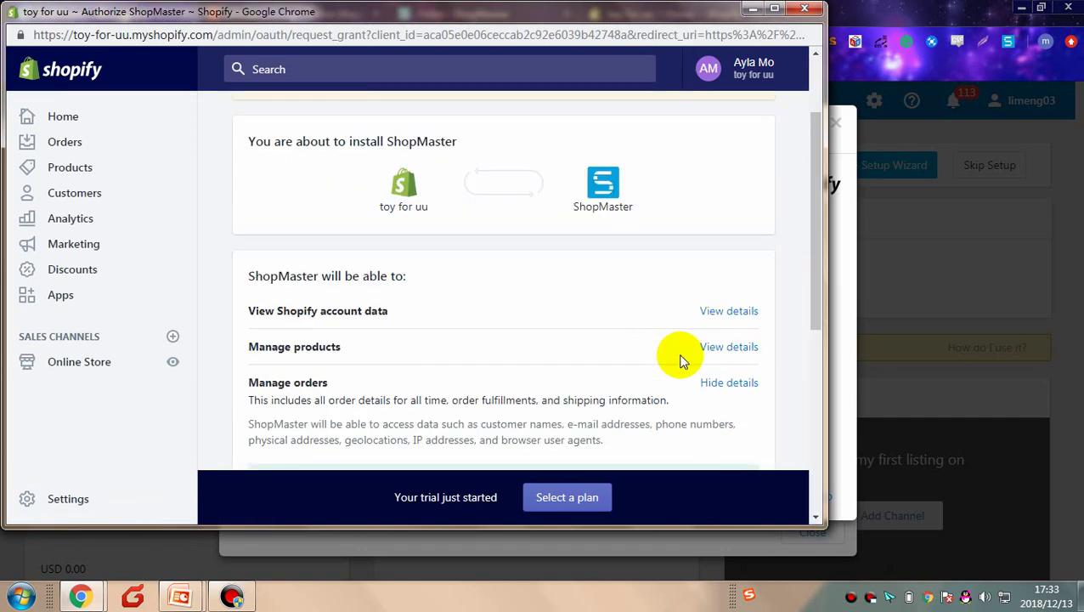
{"action": "scroll", "coordinate": [811, 336], "scroll_direction": "down", "scroll_amount": 5}
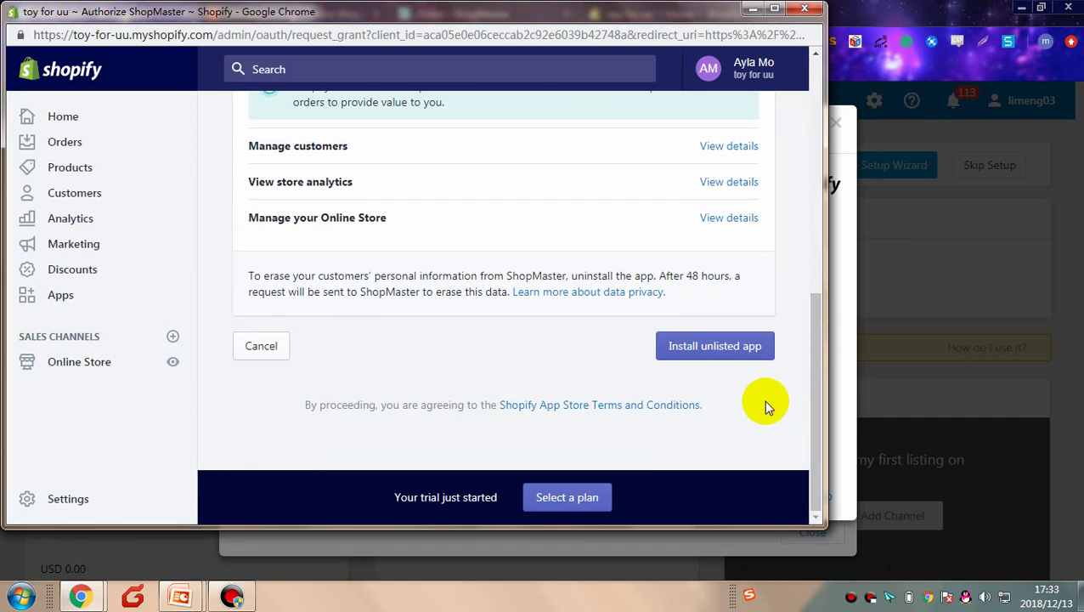
{"action": "left_click", "coordinate": [719, 351]}
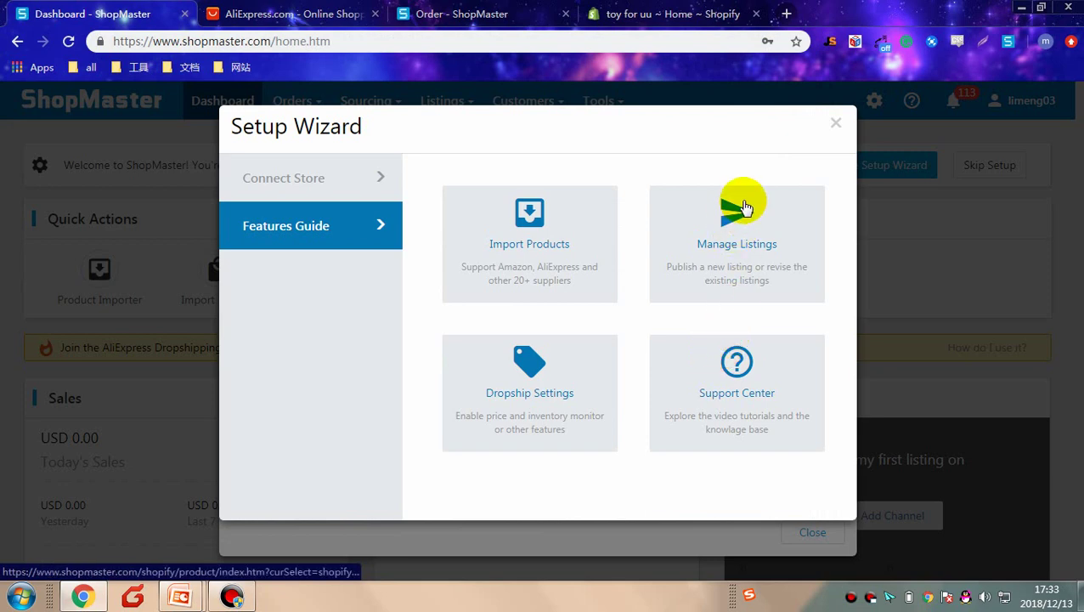
Close the wizard and notification, check uuuuu in Manage Channels, then return to the Dashboard.
{"action": "left_click", "coordinate": [831, 126]}
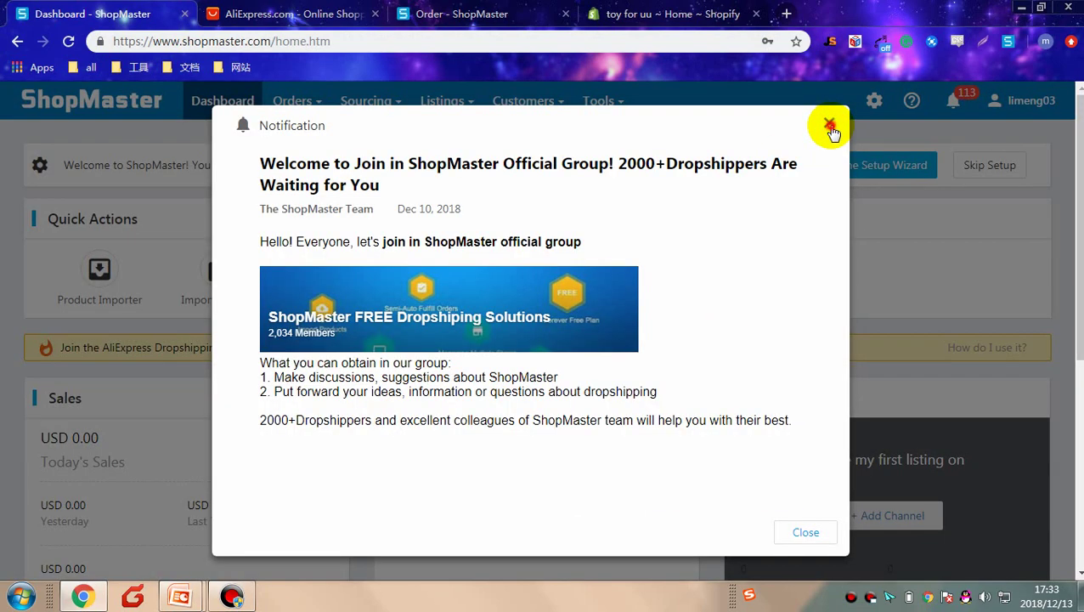
{"action": "left_click", "coordinate": [830, 127]}
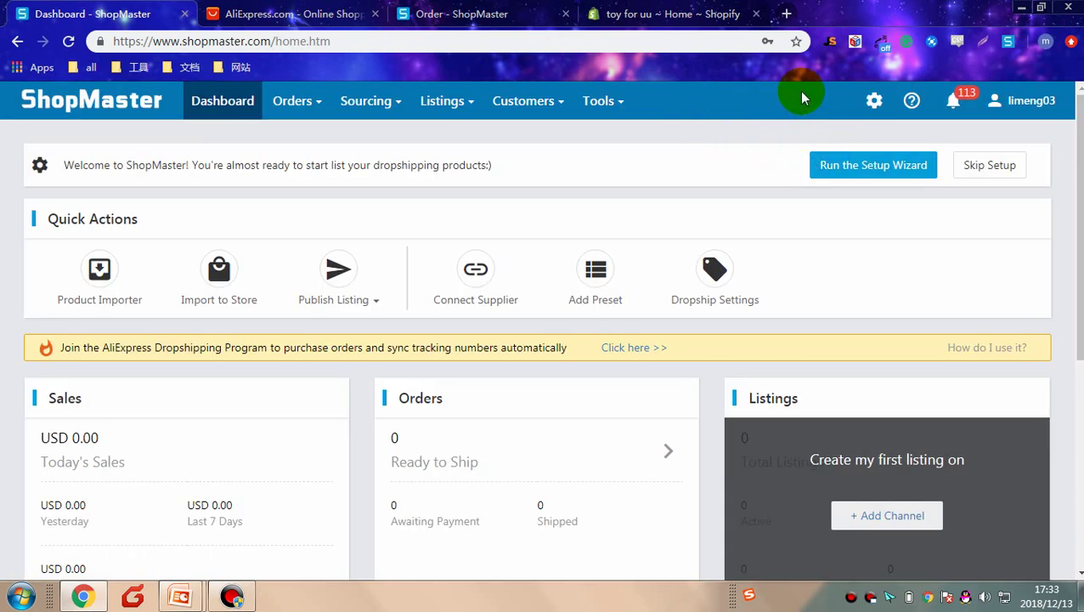
{"action": "left_click", "coordinate": [873, 101]}
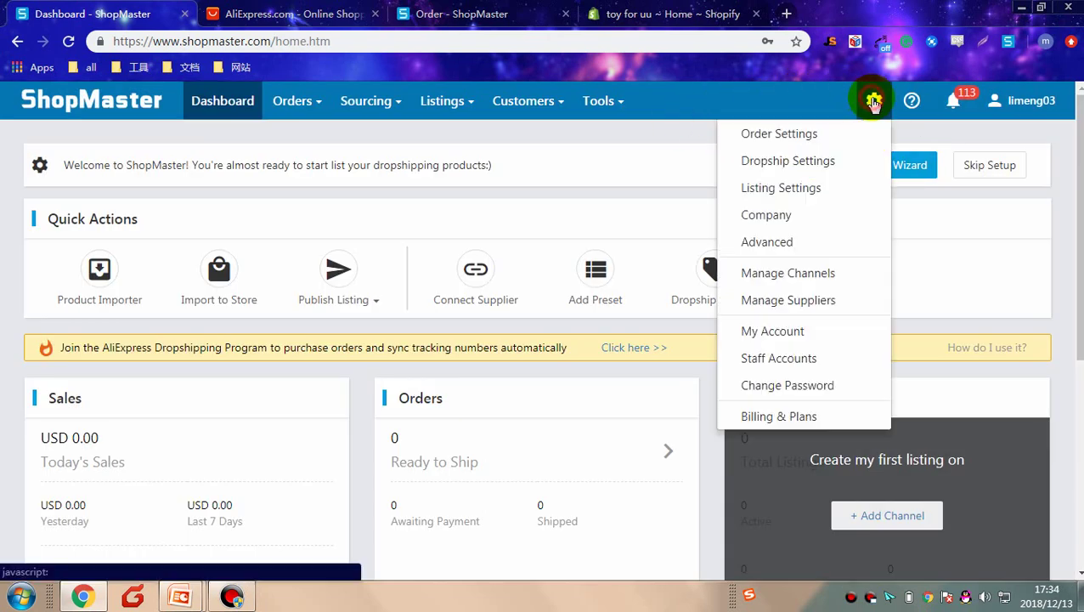
{"action": "left_click", "coordinate": [796, 276]}
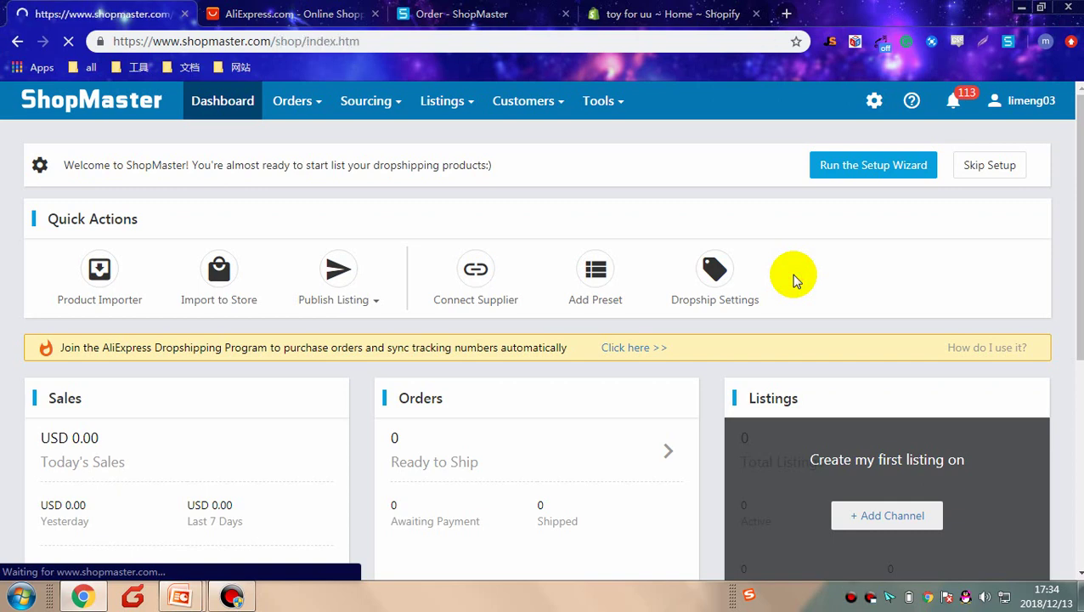
{"action": "scroll", "coordinate": [722, 259], "scroll_direction": "down", "scroll_amount": 1}
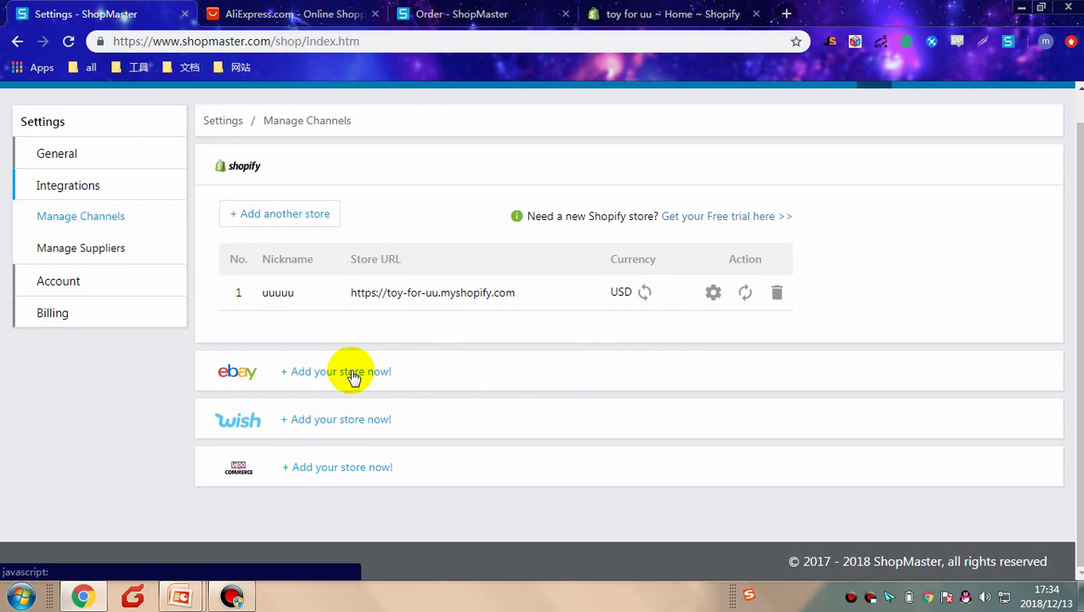
{"action": "scroll", "coordinate": [354, 374], "scroll_direction": "up", "scroll_amount": 1}
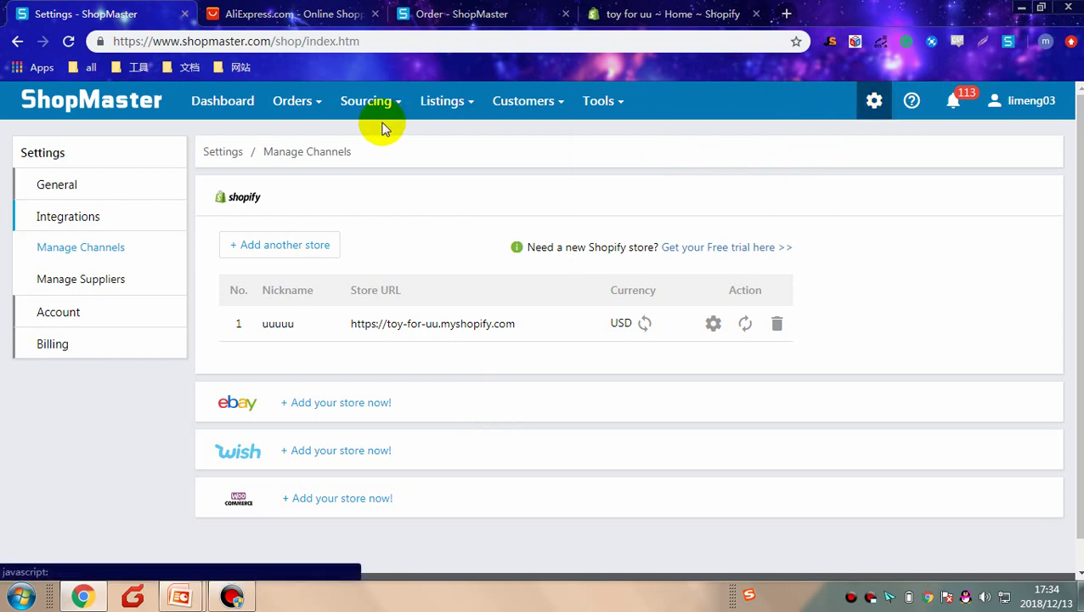
{"action": "left_click", "coordinate": [212, 102]}
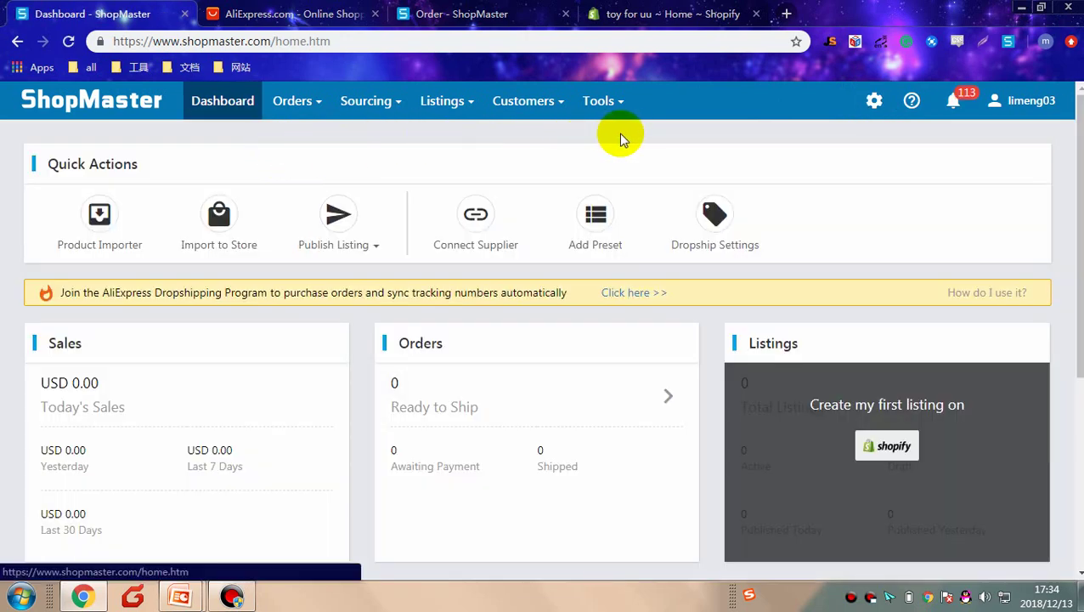
Open Manage Suppliers via Connect Supplier and start connecting AliExpress.
{"action": "left_click", "coordinate": [875, 101]}
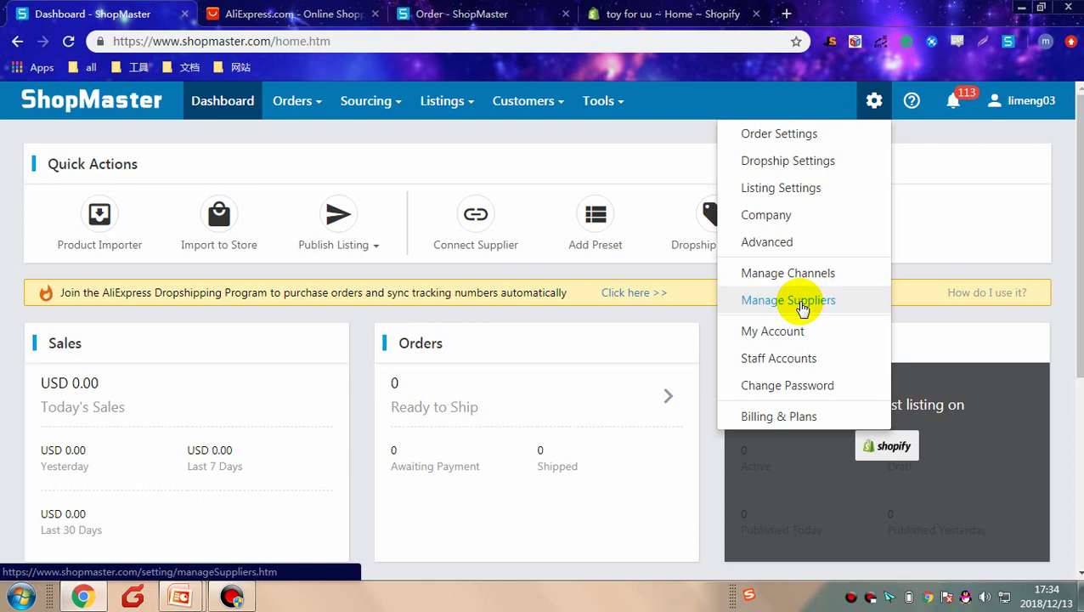
{"action": "left_click", "coordinate": [659, 169]}
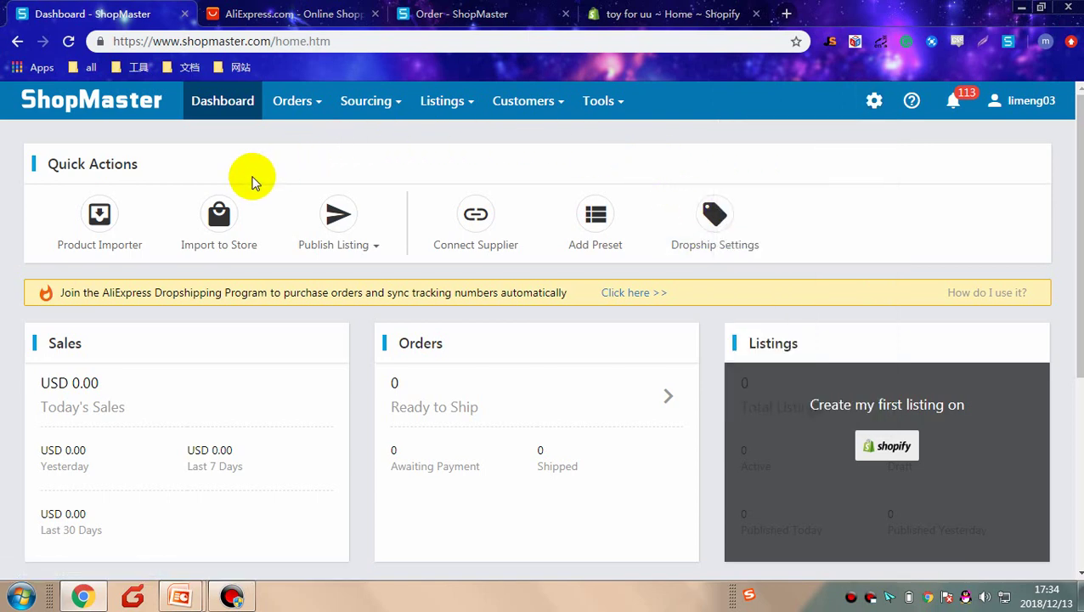
{"action": "left_click", "coordinate": [478, 224]}
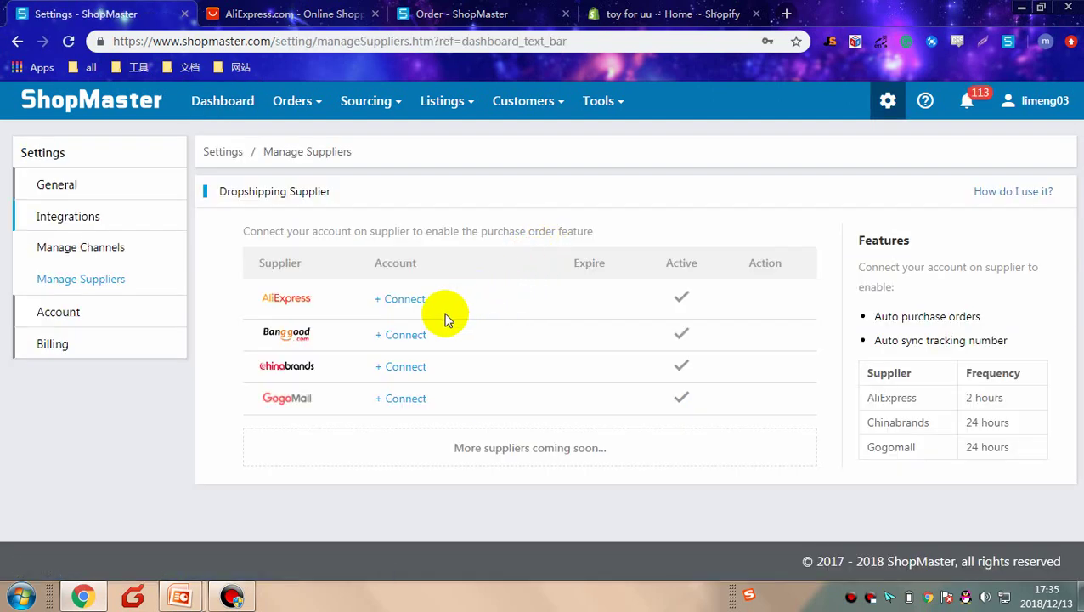
{"action": "left_click", "coordinate": [400, 303]}
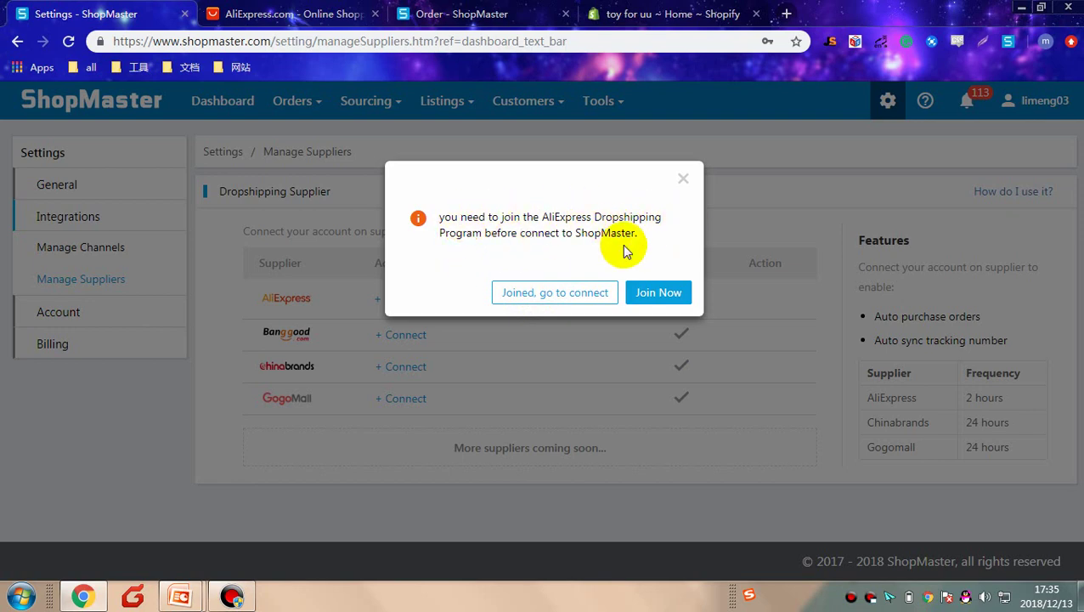
Accept the business agreement, submit the Dropshipping Booster application, and return to ShopMaster settings.
{"action": "left_click", "coordinate": [643, 294]}
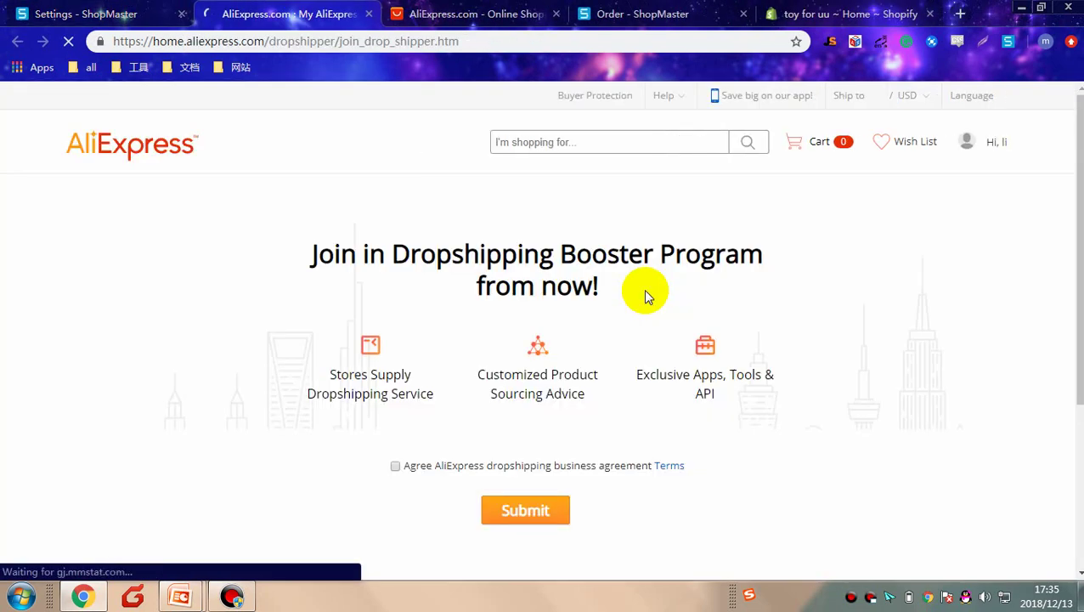
{"action": "scroll", "coordinate": [643, 294], "scroll_direction": "down", "scroll_amount": 1}
{"action": "left_click", "coordinate": [541, 433]}
{"action": "left_click", "coordinate": [395, 385]}
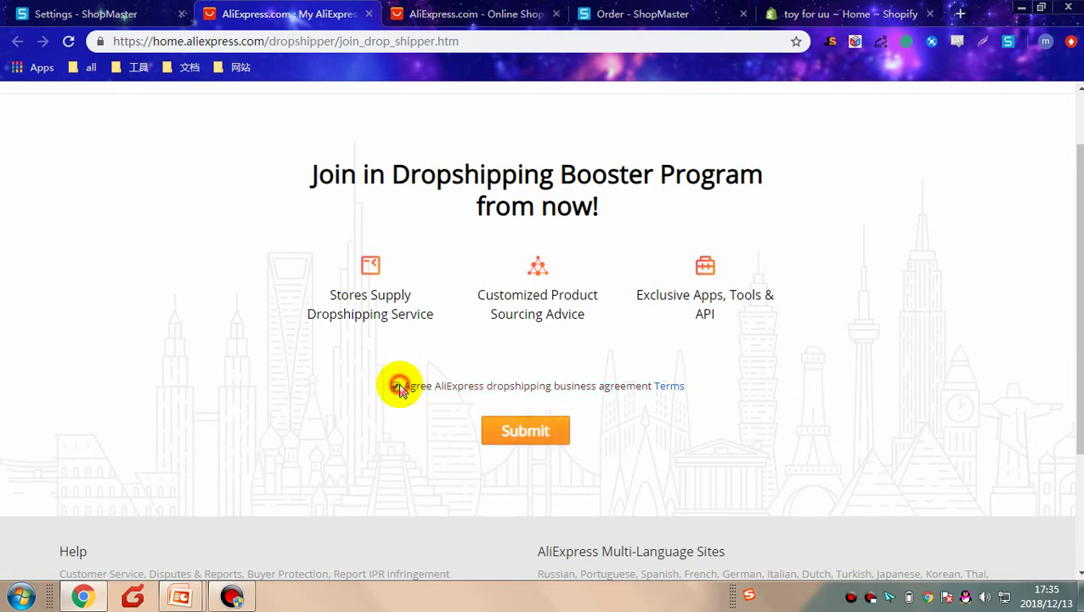
{"action": "left_click", "coordinate": [536, 436]}
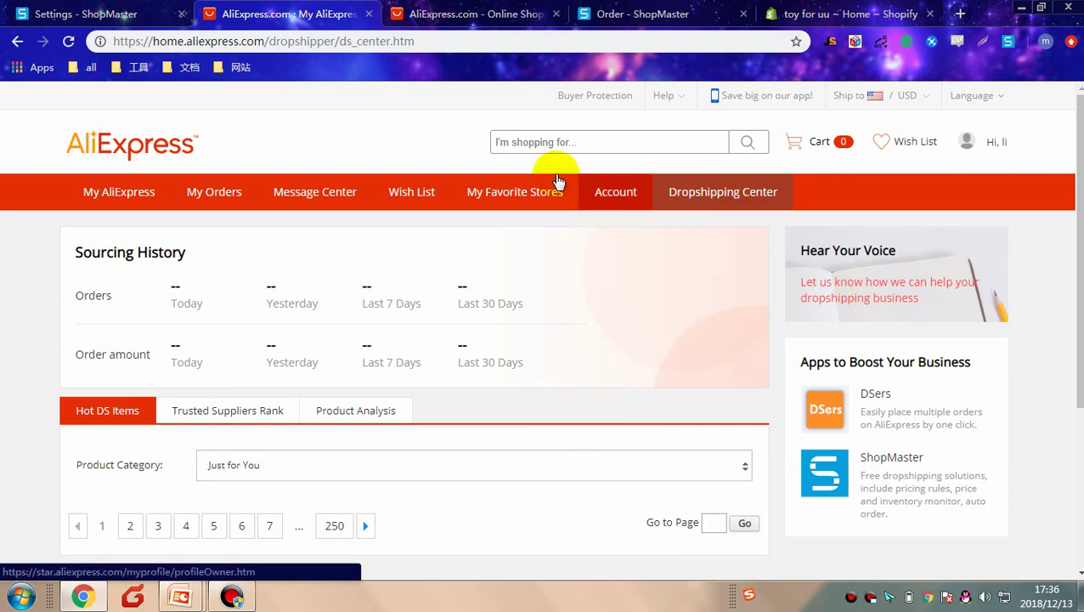
{"action": "left_click", "coordinate": [85, 13]}
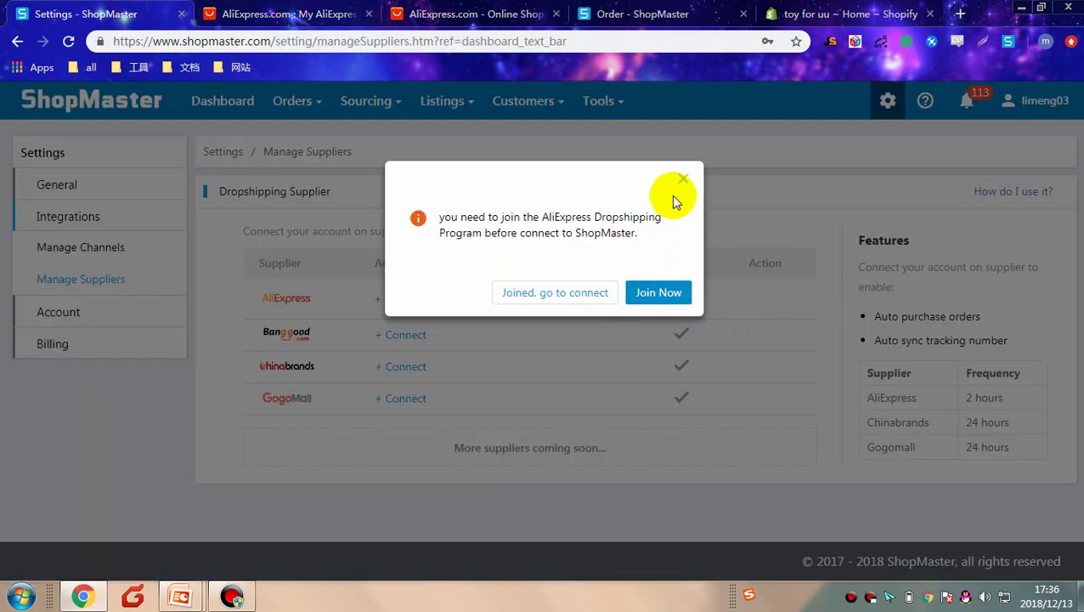
Confirm joining, authorize the AliExpress account as an active supplier, and open Dropship Settings.
{"action": "left_click", "coordinate": [567, 293]}
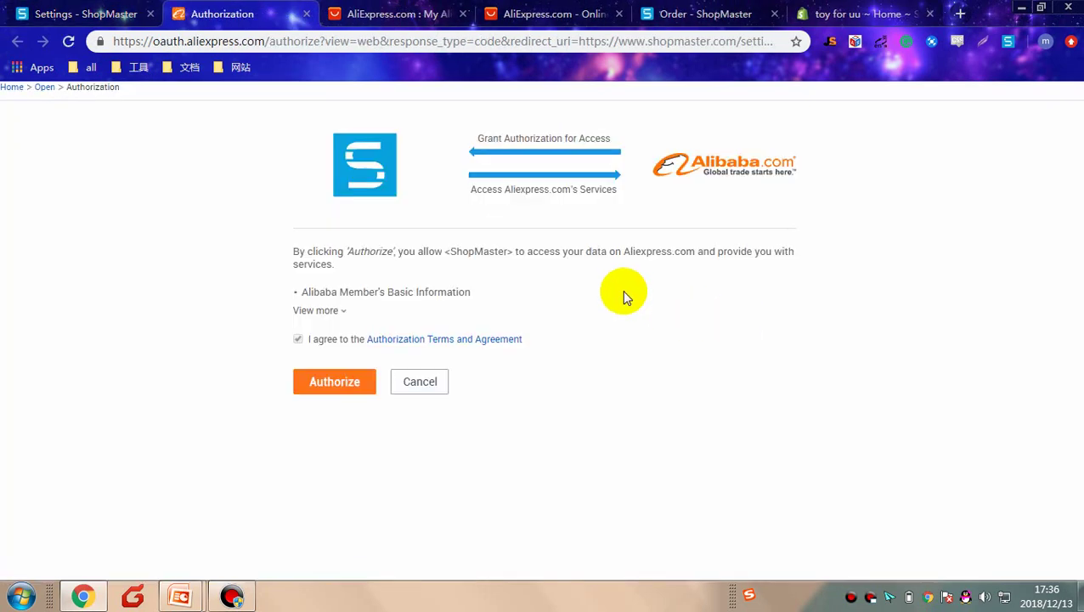
{"action": "left_click", "coordinate": [324, 384]}
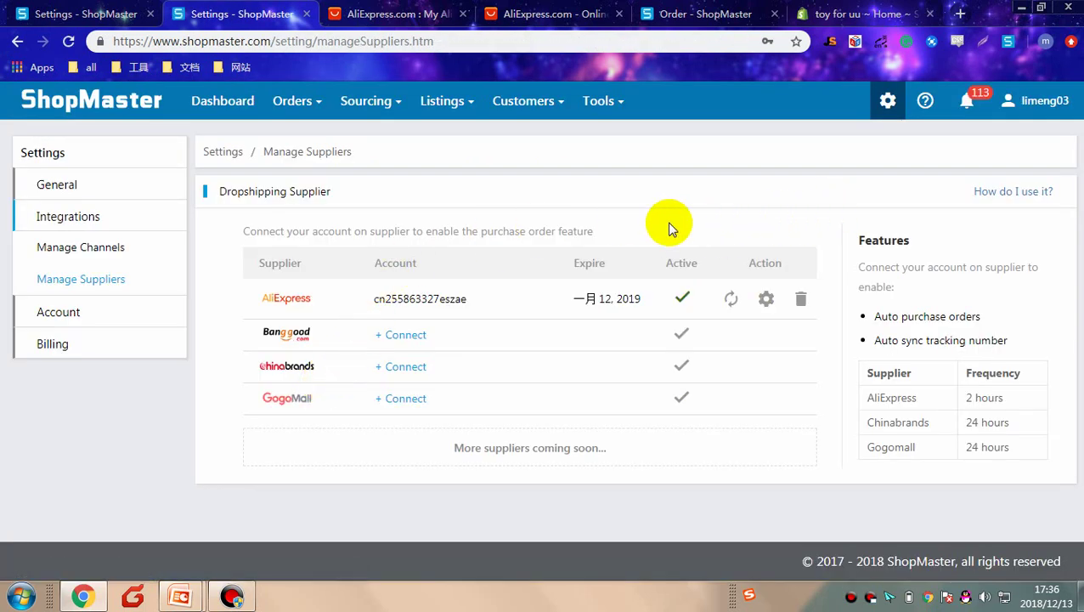
{"action": "left_click", "coordinate": [778, 90]}
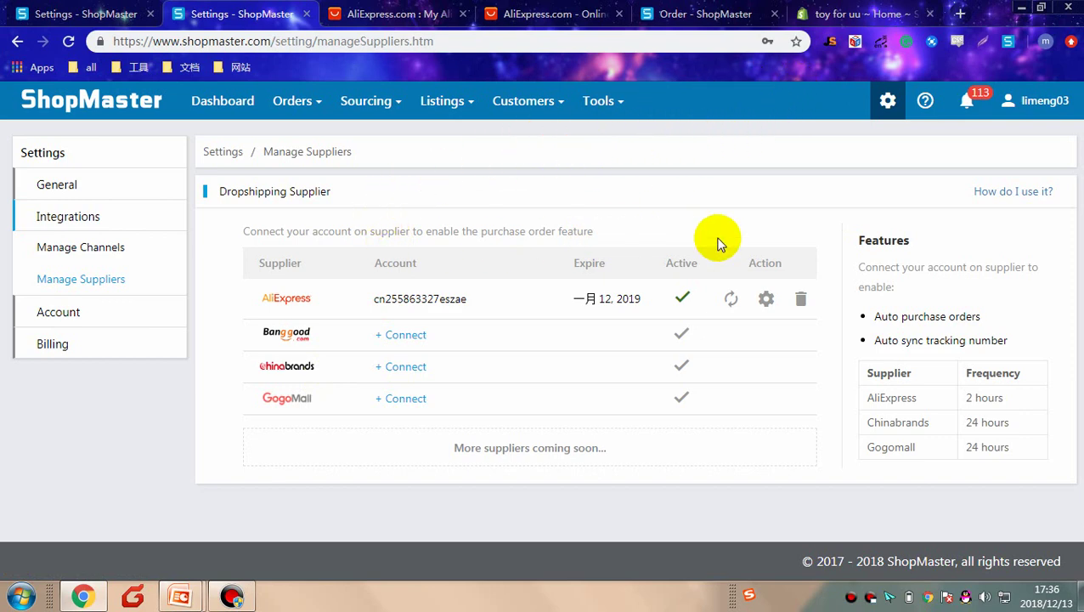
{"action": "key", "text": "Tab"}
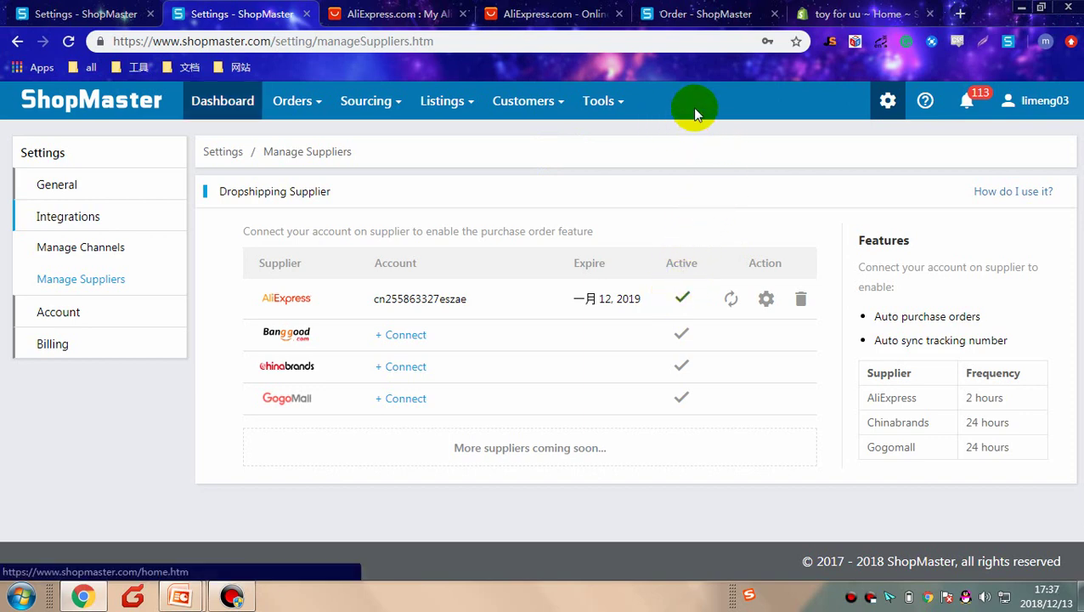
{"action": "left_click", "coordinate": [886, 101]}
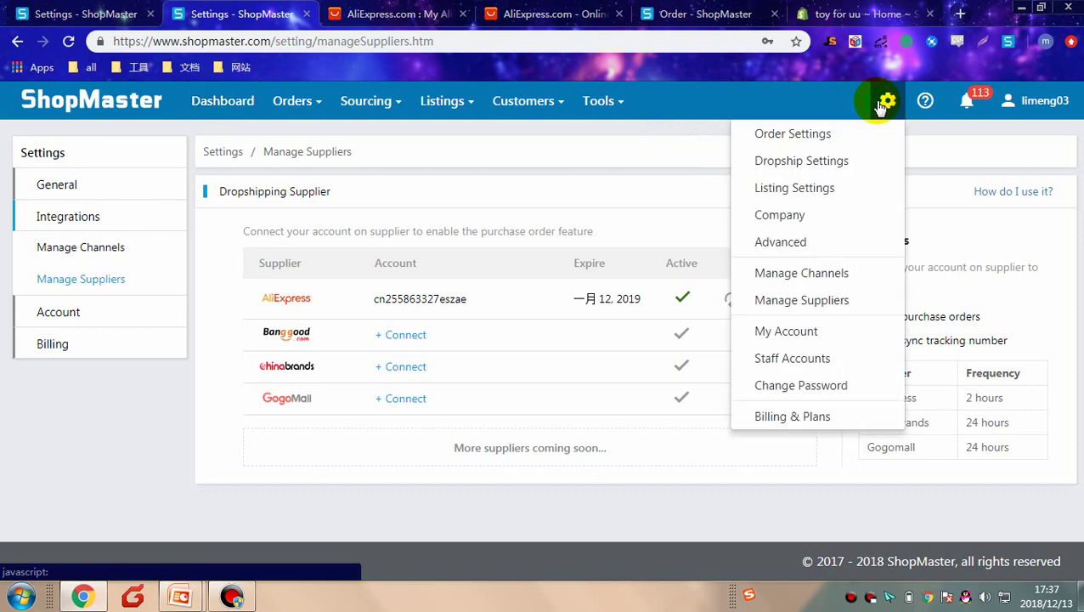
{"action": "left_click", "coordinate": [840, 162]}
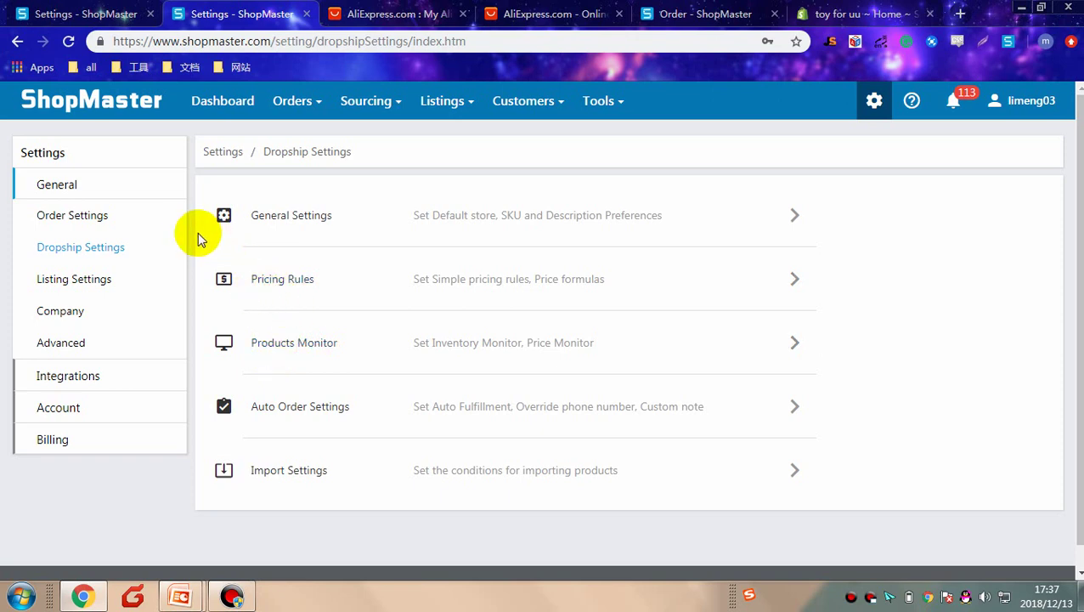
Turn the pricing rule on with Product Cost + 5.00 by value and save.
{"action": "left_click", "coordinate": [268, 277]}
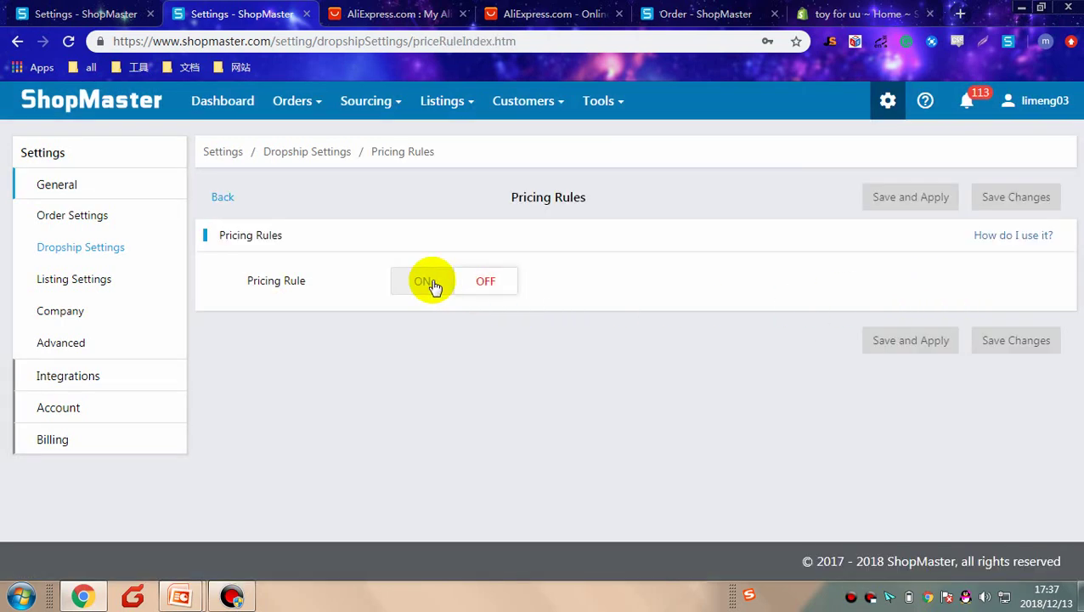
{"action": "left_click", "coordinate": [433, 285]}
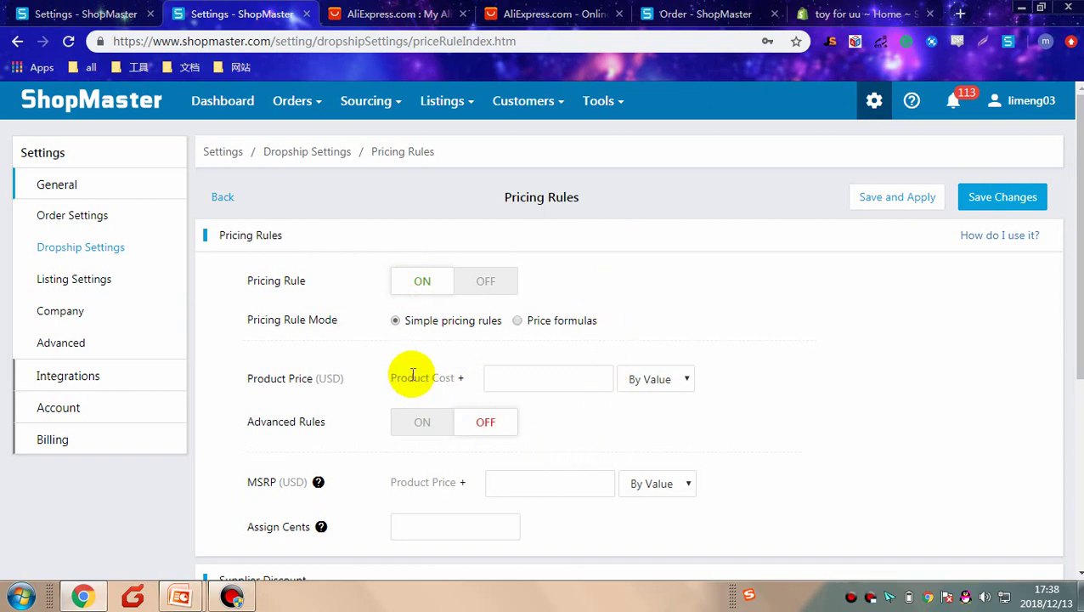
{"action": "key", "text": "Tab"}
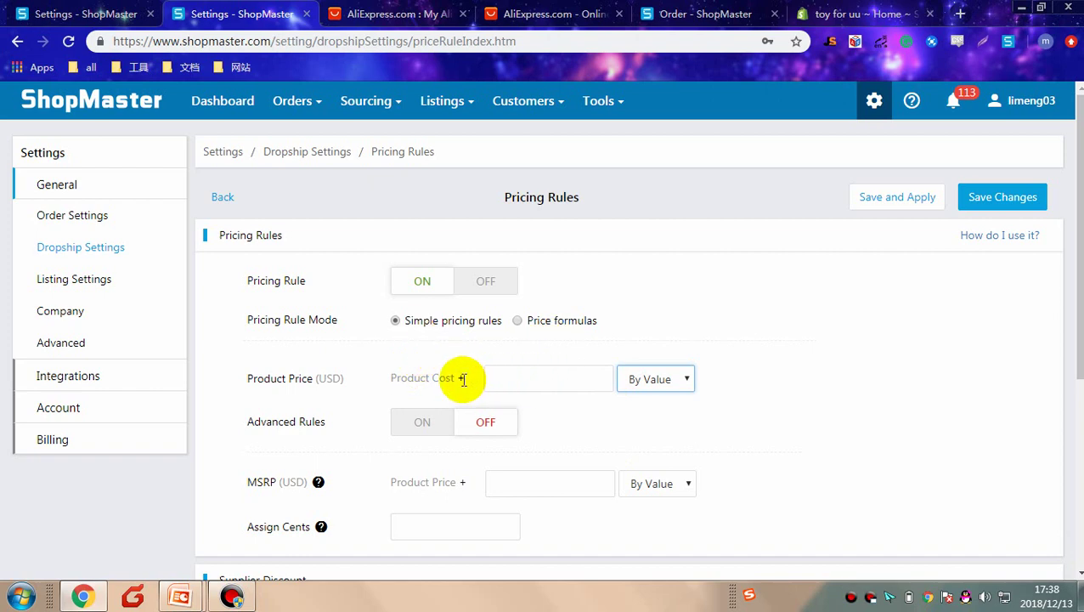
{"action": "left_click", "coordinate": [684, 382]}
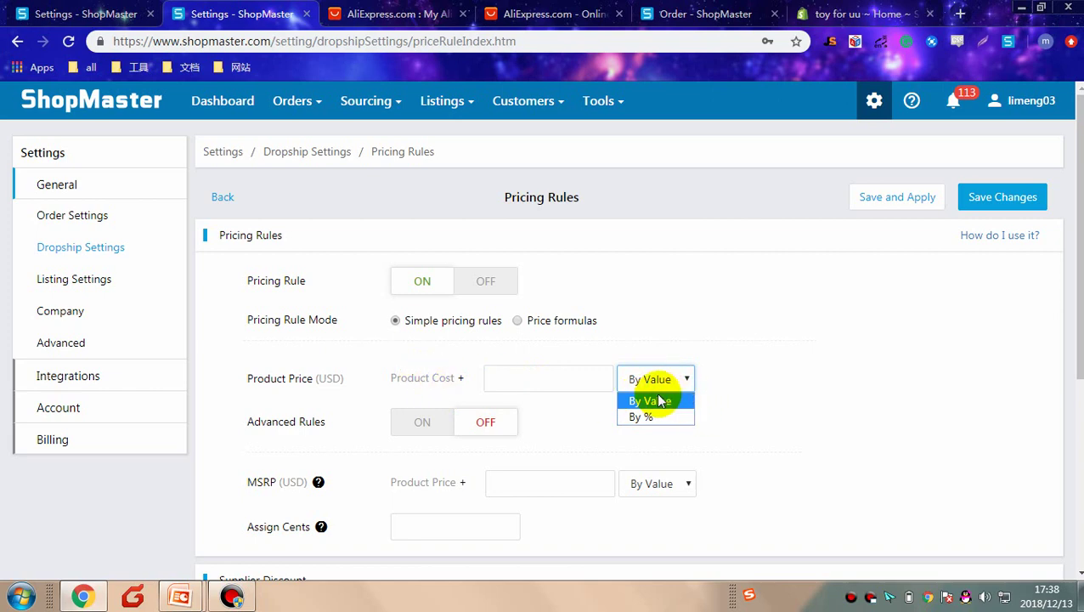
{"action": "left_click", "coordinate": [659, 400]}
{"action": "left_click", "coordinate": [545, 374]}
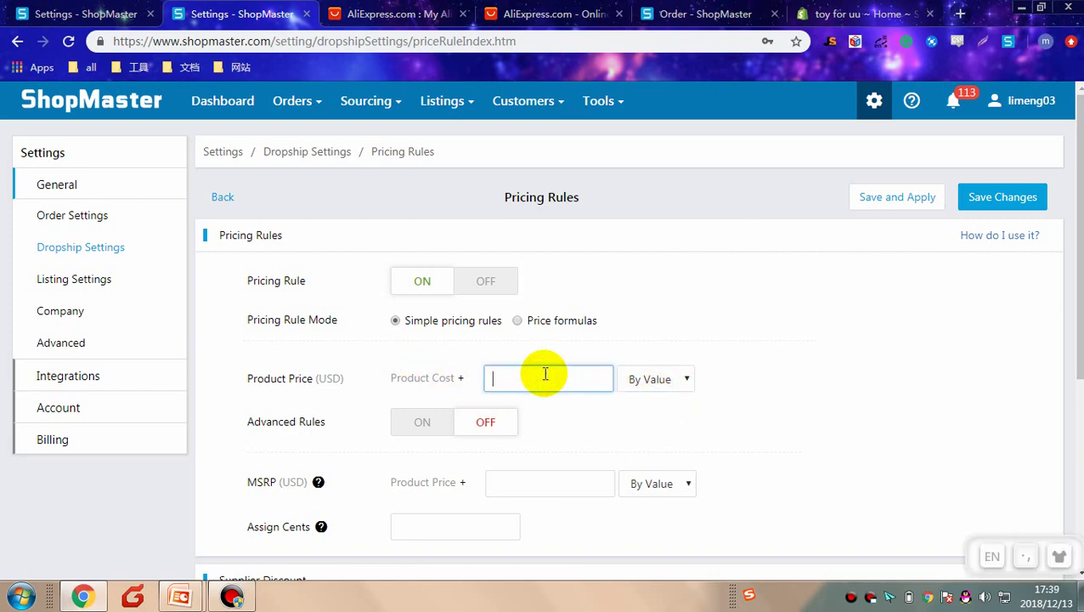
{"action": "left_click", "coordinate": [605, 441]}
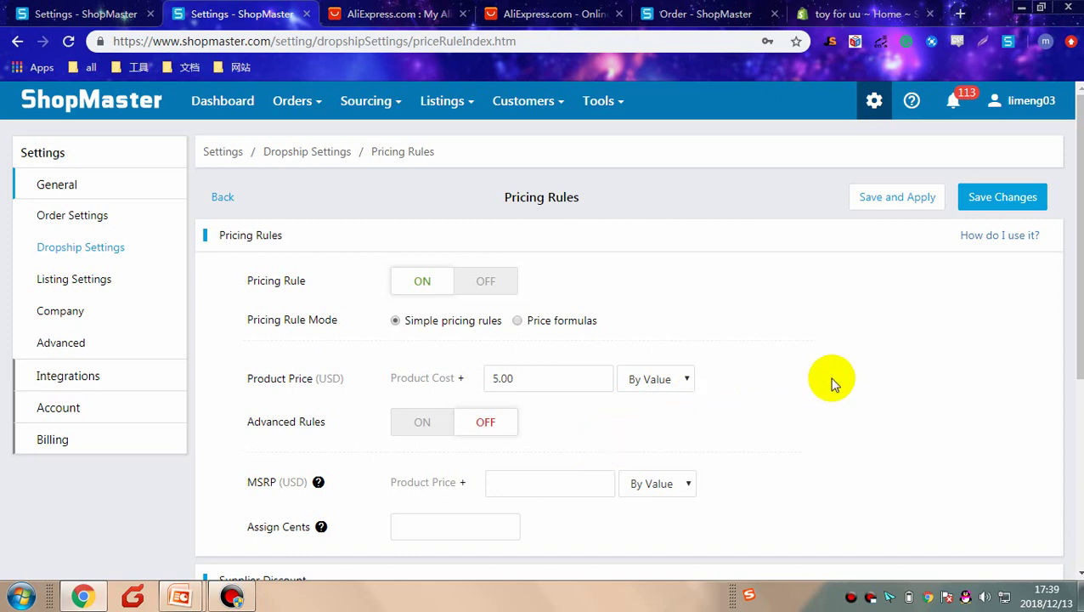
{"action": "left_click", "coordinate": [1006, 204]}
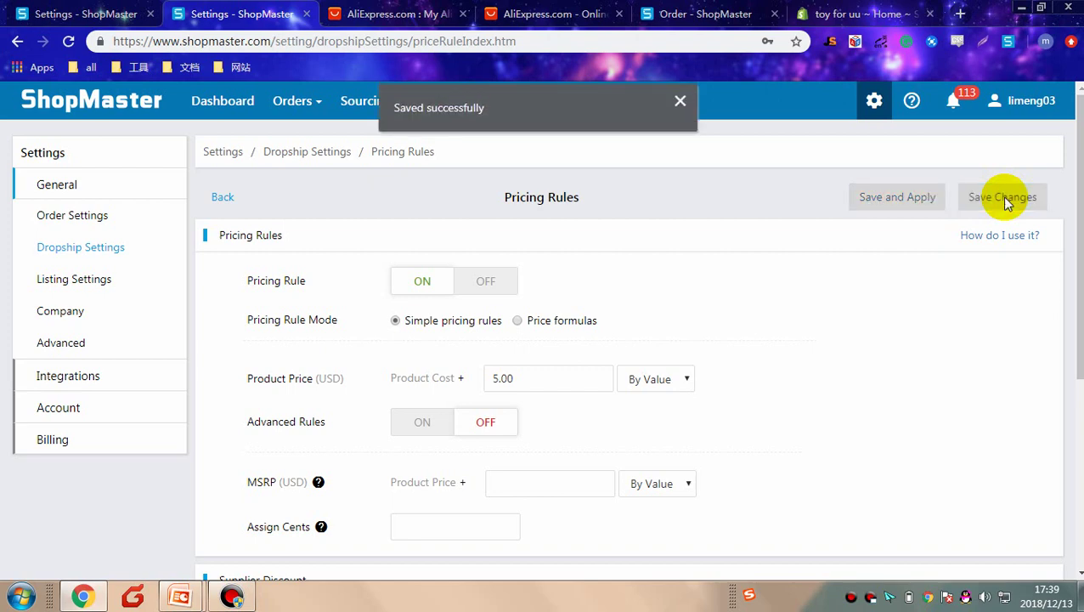
Switch to Price formulas, view the 100% margin default formula, then leave without saving.
{"action": "left_click", "coordinate": [552, 332]}
{"action": "scroll", "coordinate": [649, 367], "scroll_direction": "down", "scroll_amount": 1}
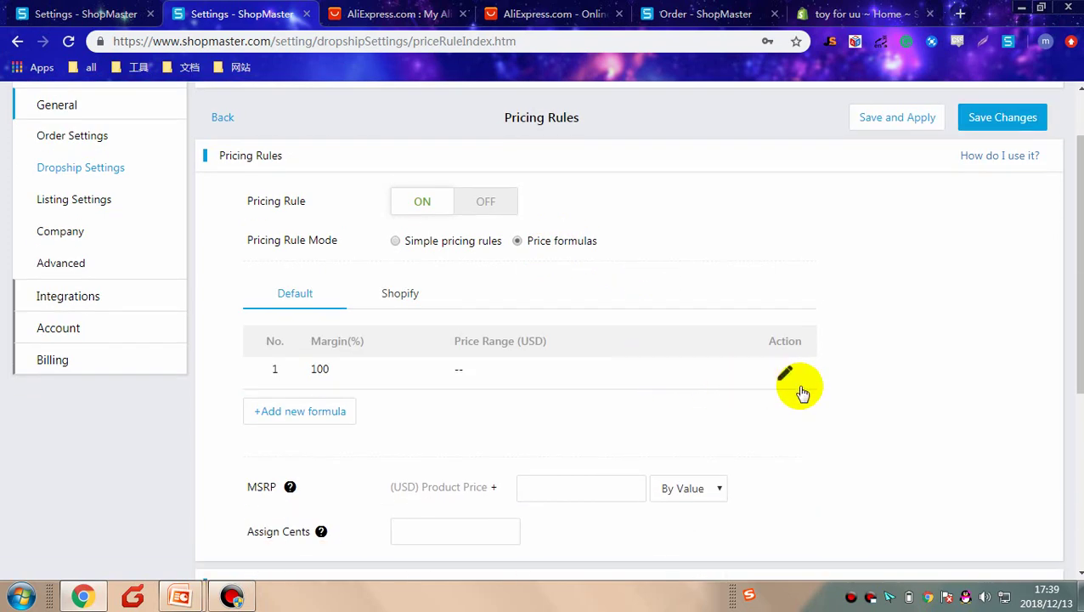
{"action": "left_click", "coordinate": [785, 374]}
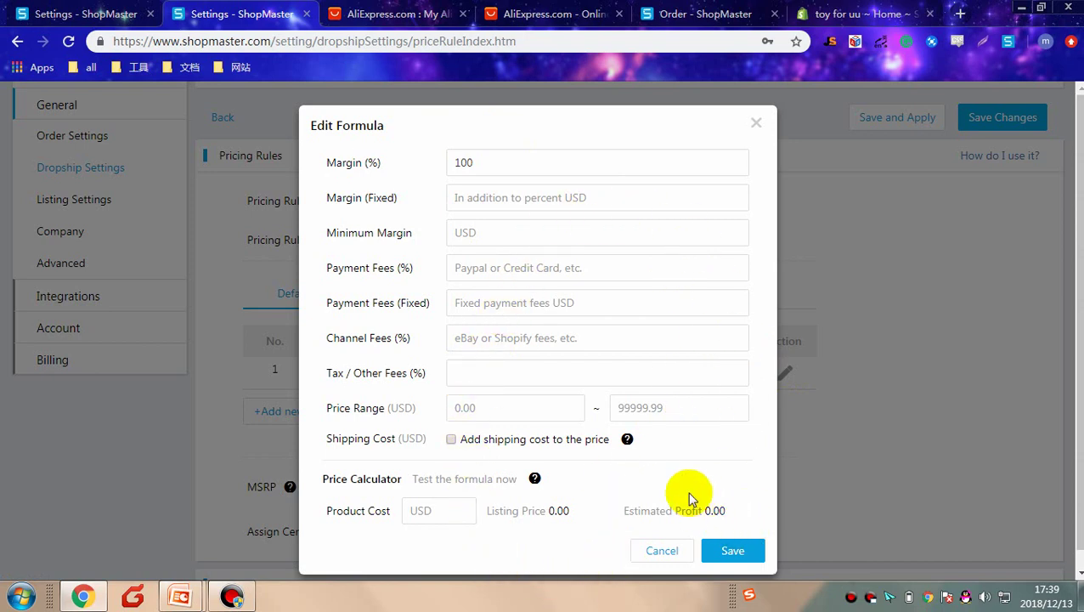
{"action": "left_click", "coordinate": [756, 128]}
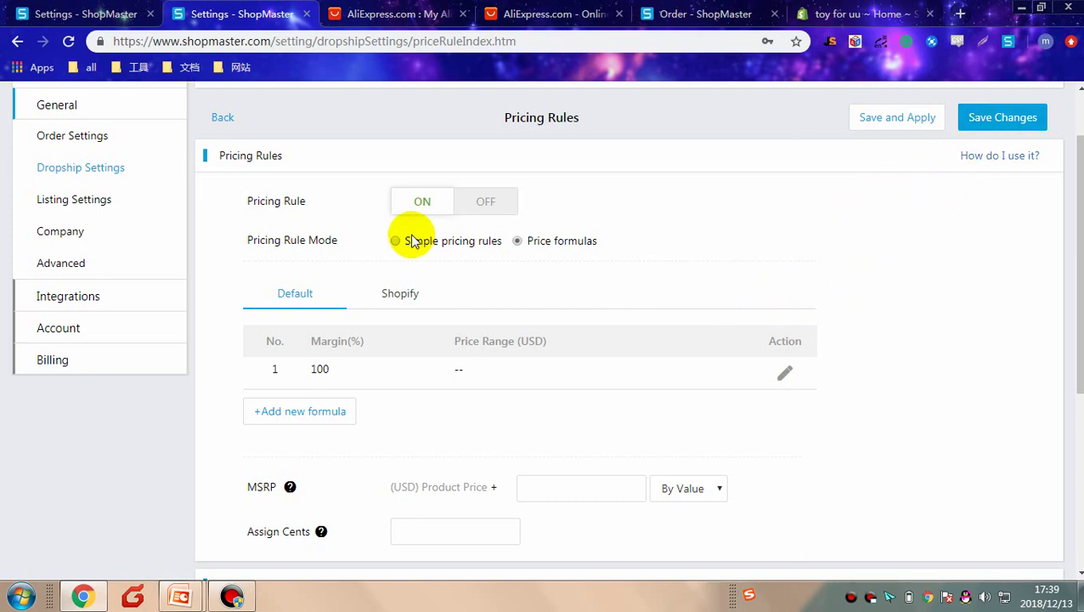
{"action": "scroll", "coordinate": [455, 251], "scroll_direction": "up", "scroll_amount": 1}
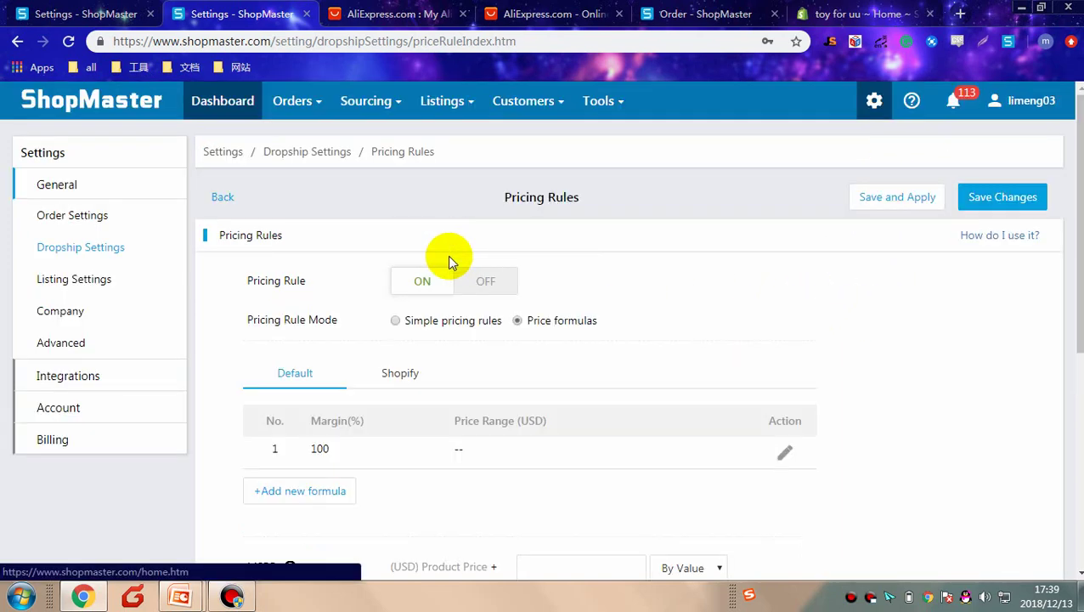
{"action": "left_click", "coordinate": [116, 248]}
{"action": "left_click", "coordinate": [617, 129]}
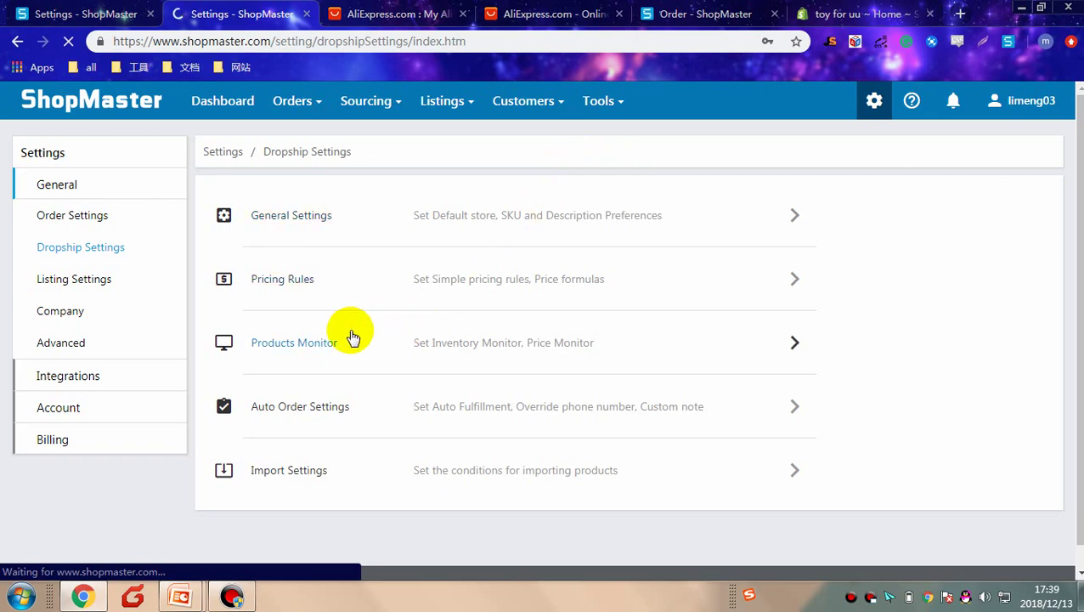
Turn on Price Monitor and Inventory Monitor in Products Monitor.
{"action": "left_click", "coordinate": [308, 348]}
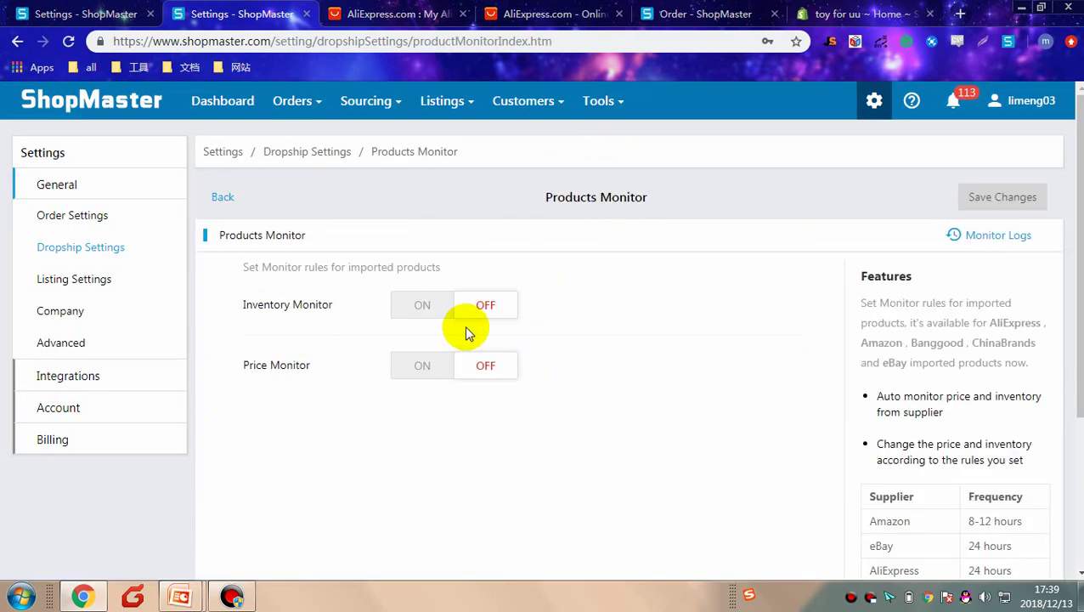
{"action": "left_click", "coordinate": [437, 368]}
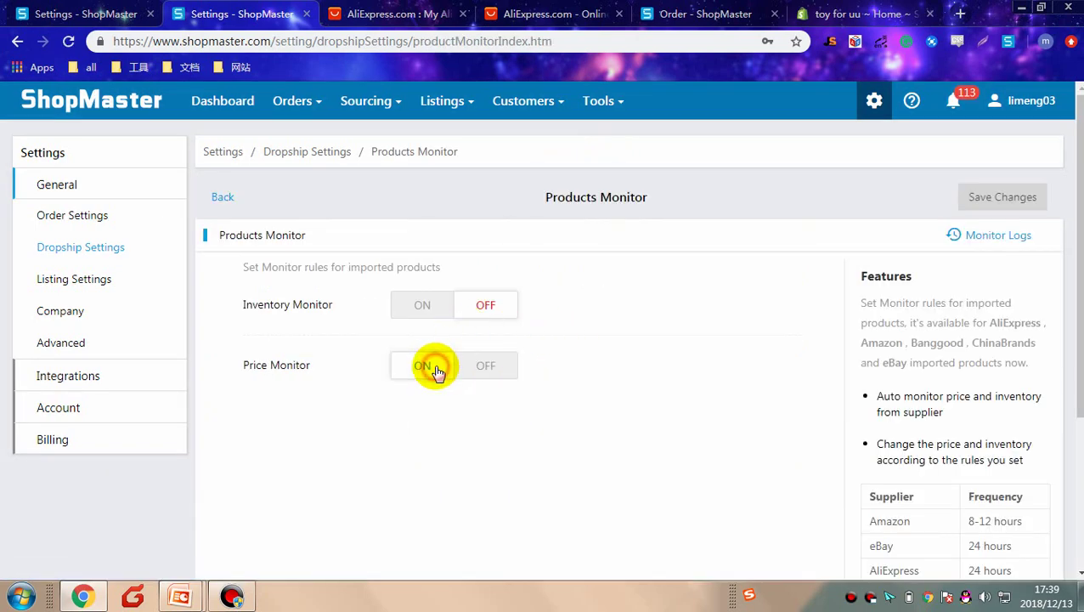
{"action": "left_click", "coordinate": [426, 306]}
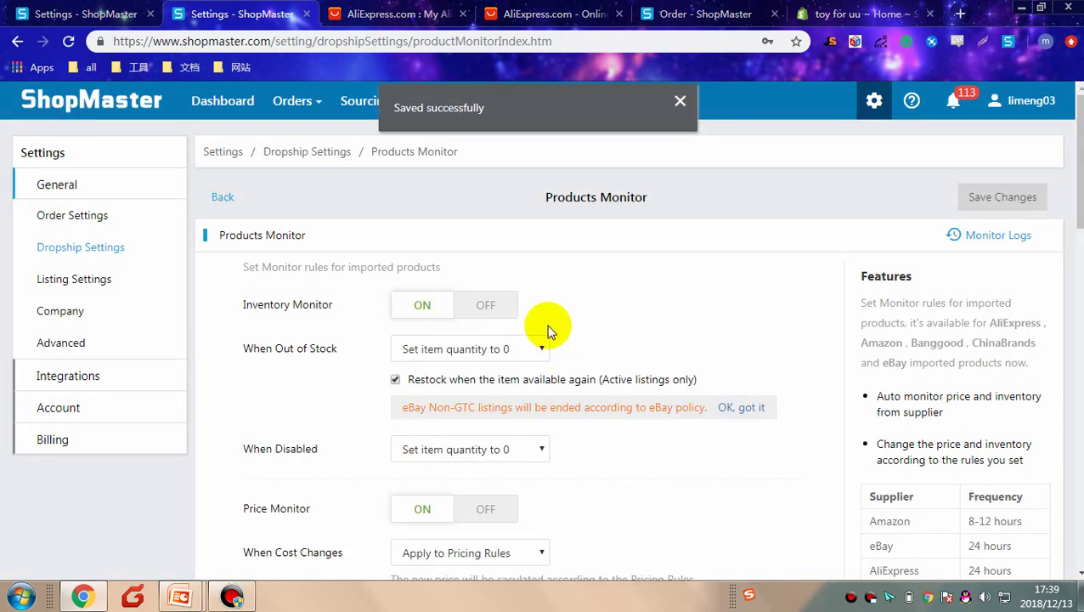
{"action": "scroll", "coordinate": [551, 335], "scroll_direction": "down", "scroll_amount": 3}
{"action": "scroll", "coordinate": [448, 289], "scroll_direction": "up", "scroll_amount": 3}
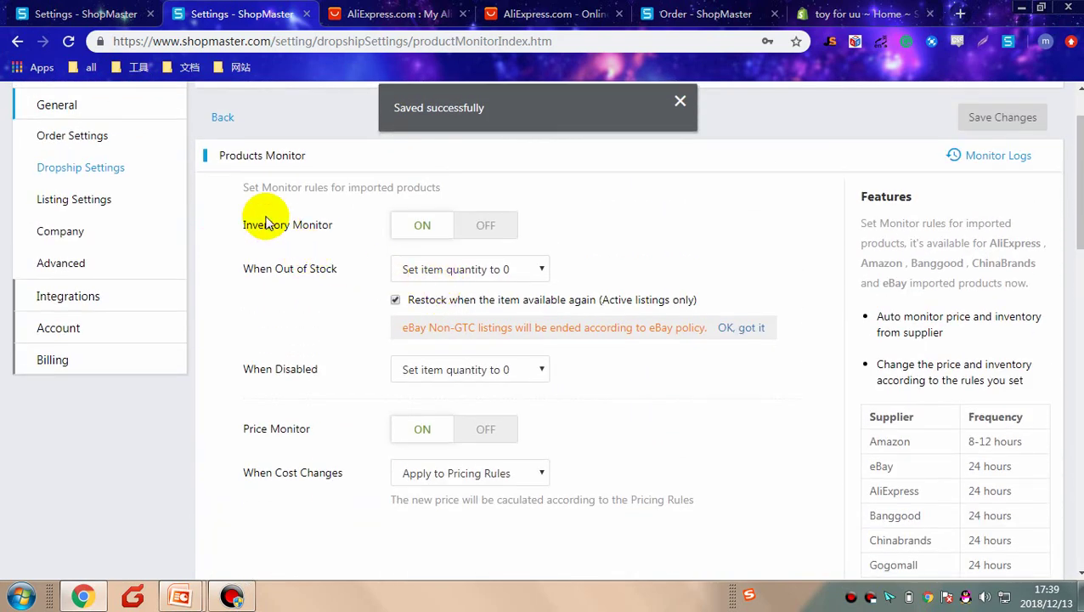
{"action": "scroll", "coordinate": [376, 238], "scroll_direction": "down", "scroll_amount": 1}
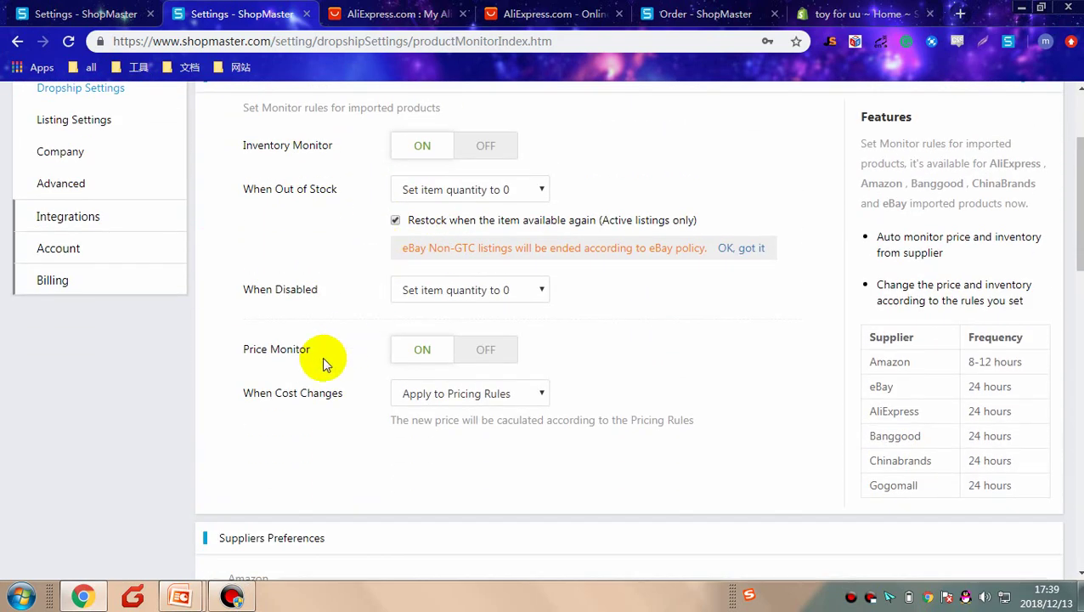
{"action": "scroll", "coordinate": [387, 353], "scroll_direction": "up", "scroll_amount": 1}
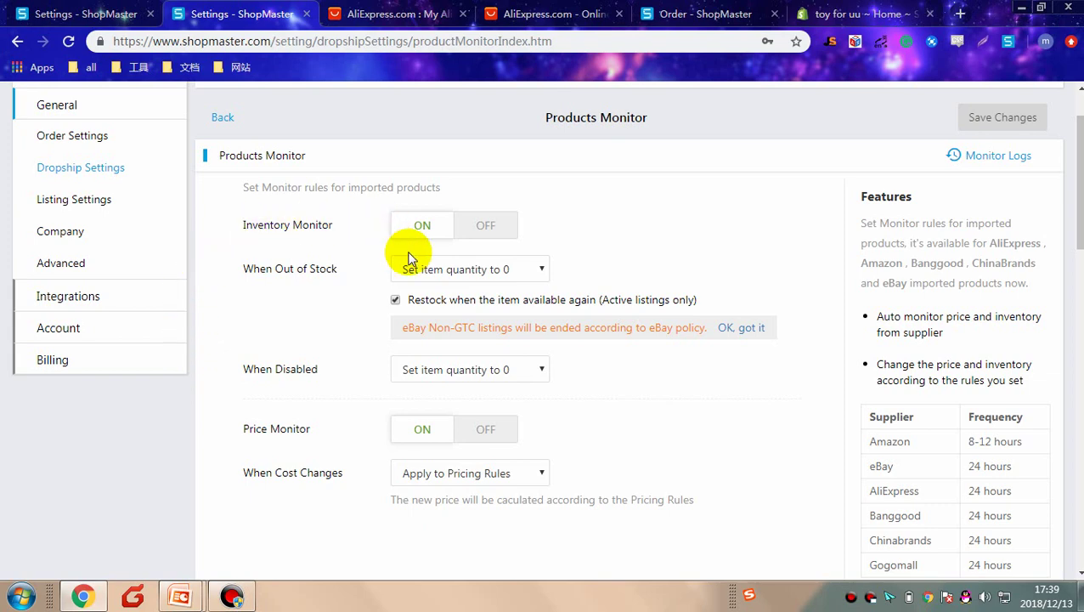
{"action": "scroll", "coordinate": [528, 290], "scroll_direction": "down", "scroll_amount": 2}
Keep the Restock option ticked and toggle Inventory Monitor off and back on.
{"action": "left_click", "coordinate": [396, 139]}
{"action": "scroll", "coordinate": [583, 226], "scroll_direction": "up", "scroll_amount": 1}
{"action": "scroll", "coordinate": [583, 227], "scroll_direction": "up", "scroll_amount": 3}
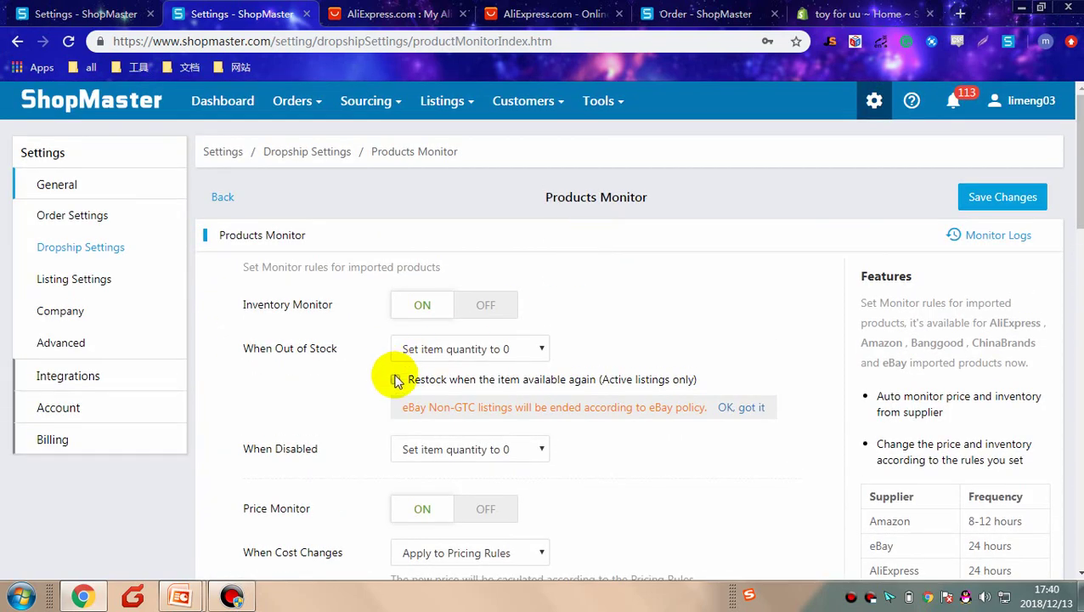
{"action": "left_click", "coordinate": [395, 379]}
{"action": "left_click", "coordinate": [526, 353]}
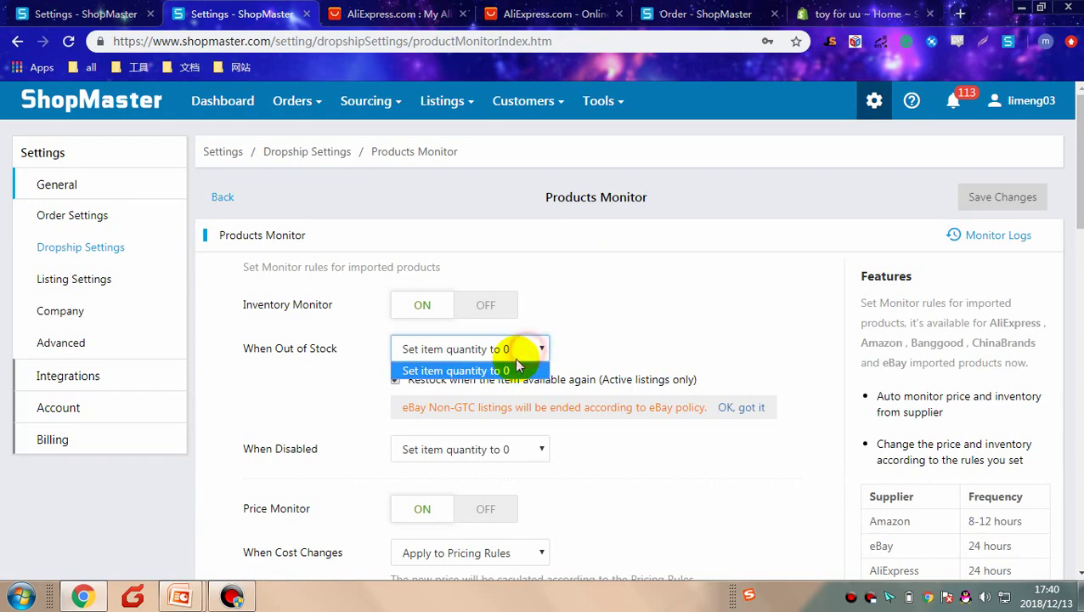
{"action": "left_click", "coordinate": [491, 311]}
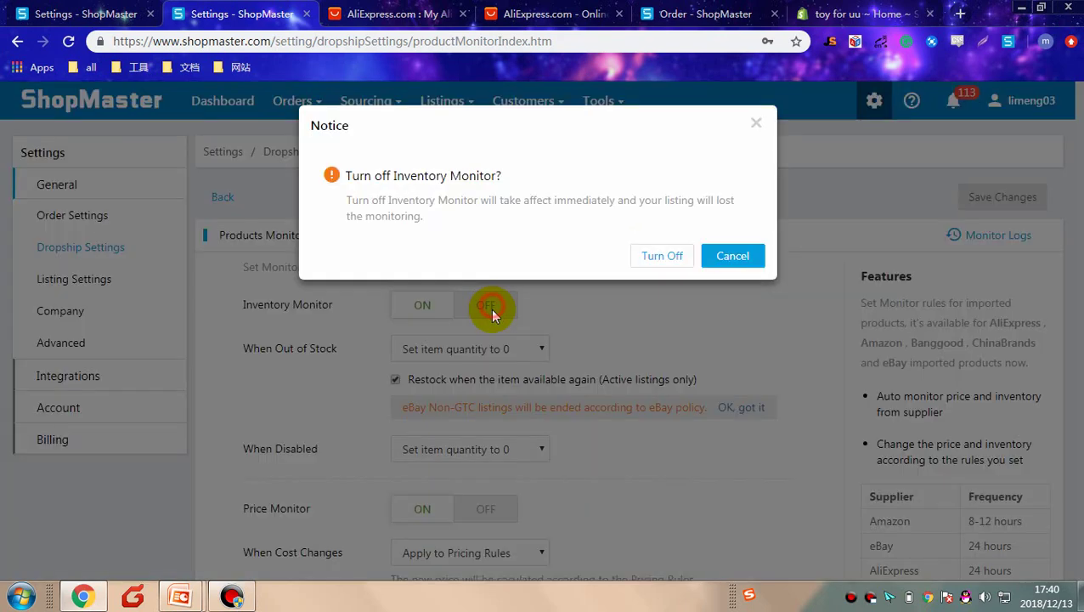
{"action": "left_click", "coordinate": [679, 262]}
{"action": "left_click", "coordinate": [425, 303]}
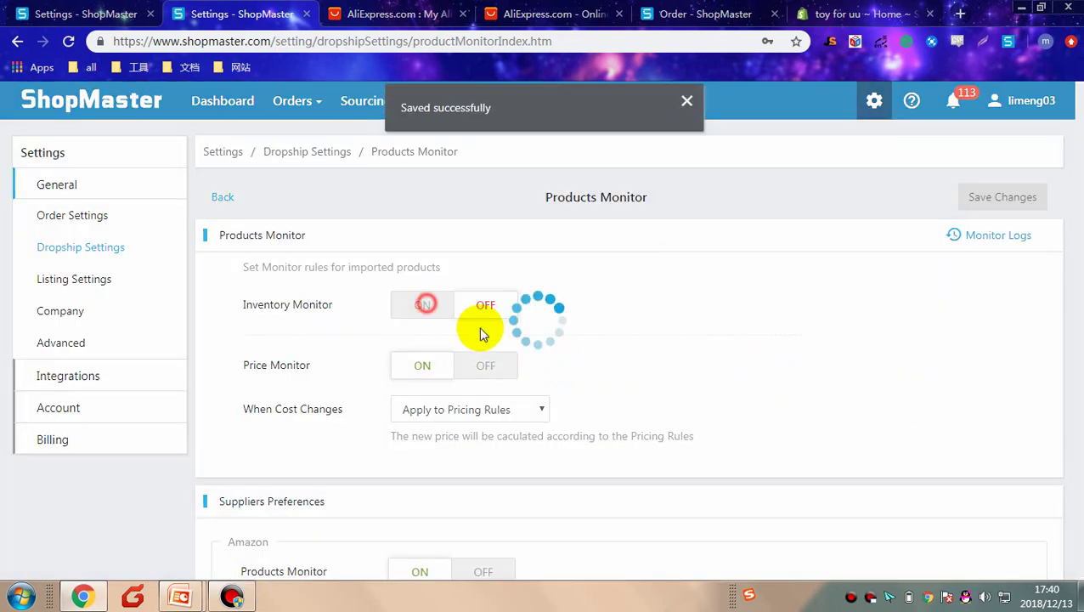
{"action": "scroll", "coordinate": [666, 344], "scroll_direction": "down", "scroll_amount": 2}
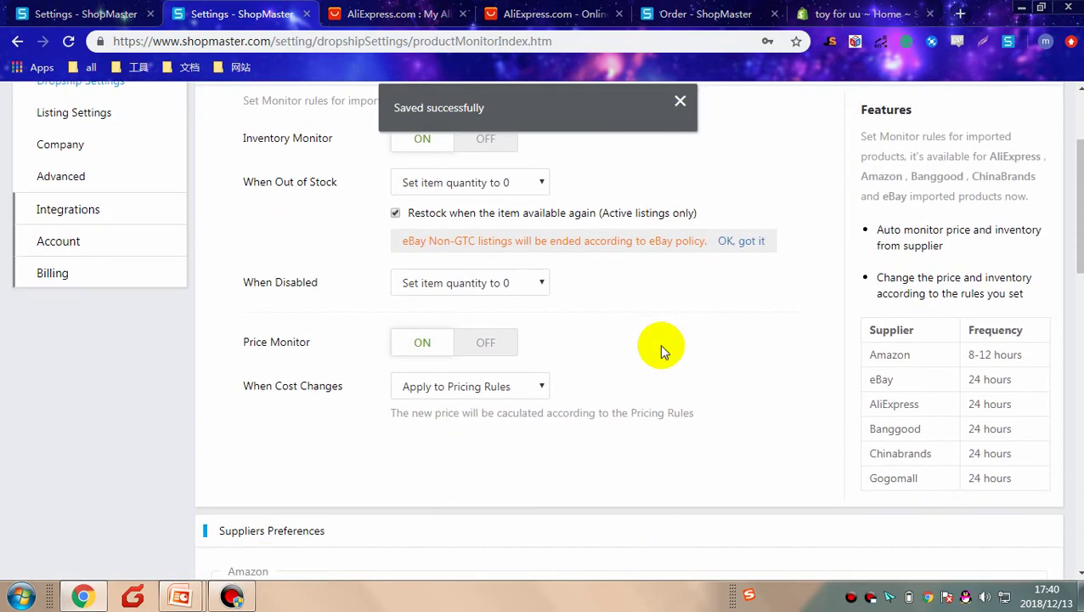
{"action": "scroll", "coordinate": [663, 350], "scroll_direction": "down", "scroll_amount": 1}
{"action": "scroll", "coordinate": [664, 345], "scroll_direction": "up", "scroll_amount": 3}
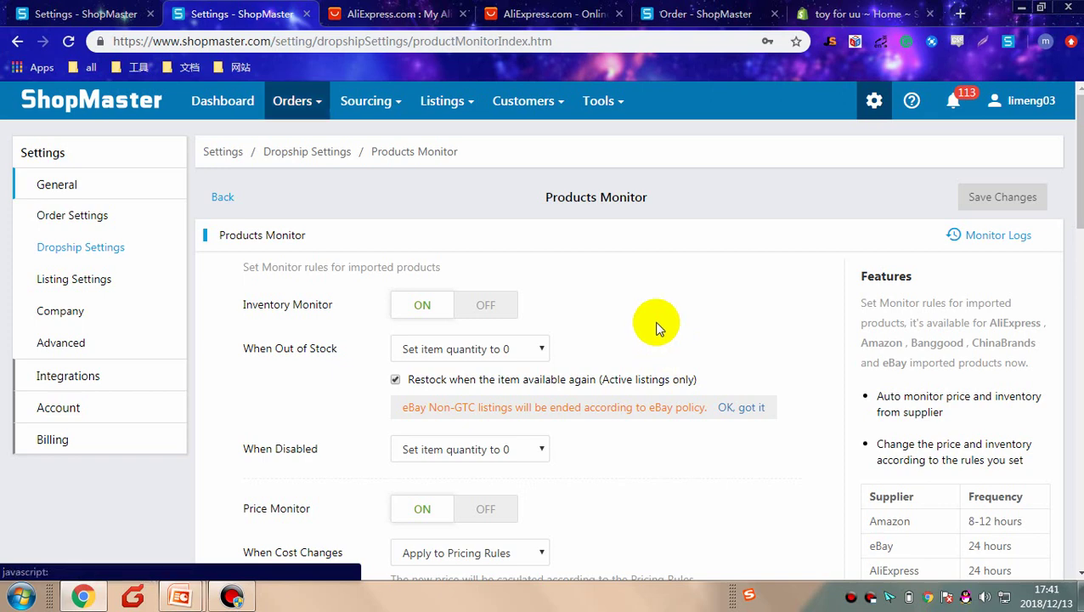
Open Sourcing > Product Importer, try Click to Import, then open Bulk Import in a new tab.
{"action": "mouse_move", "coordinate": [371, 113]}
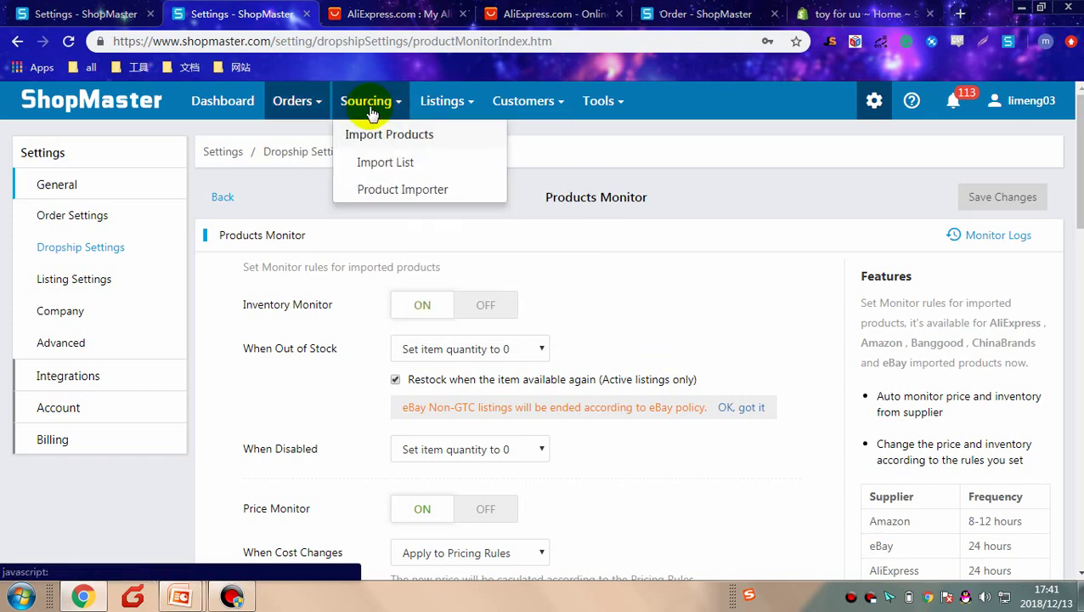
{"action": "left_click", "coordinate": [381, 192]}
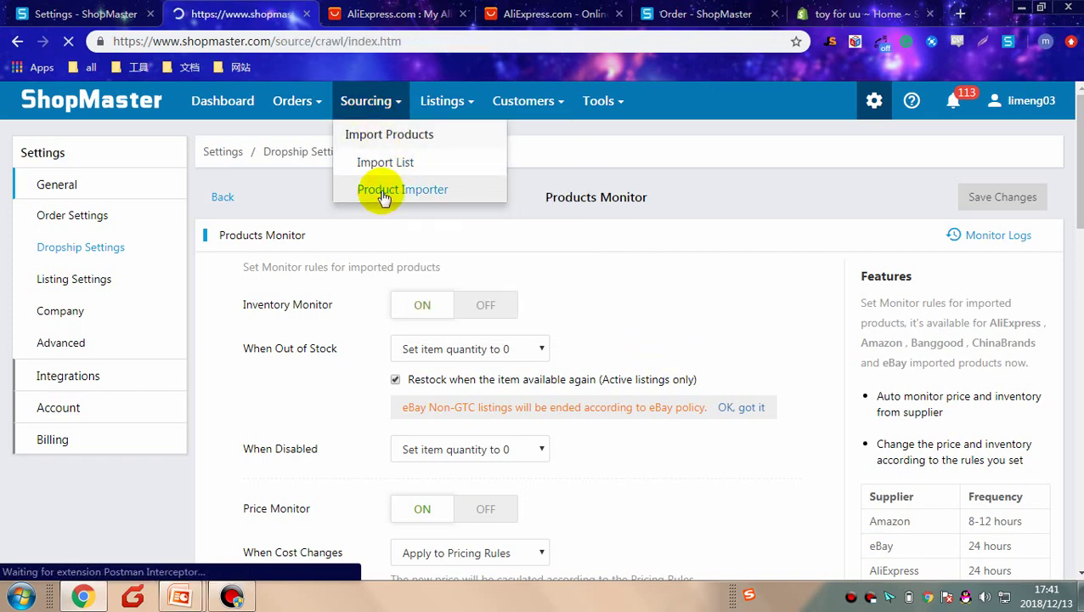
{"action": "left_click", "coordinate": [354, 228]}
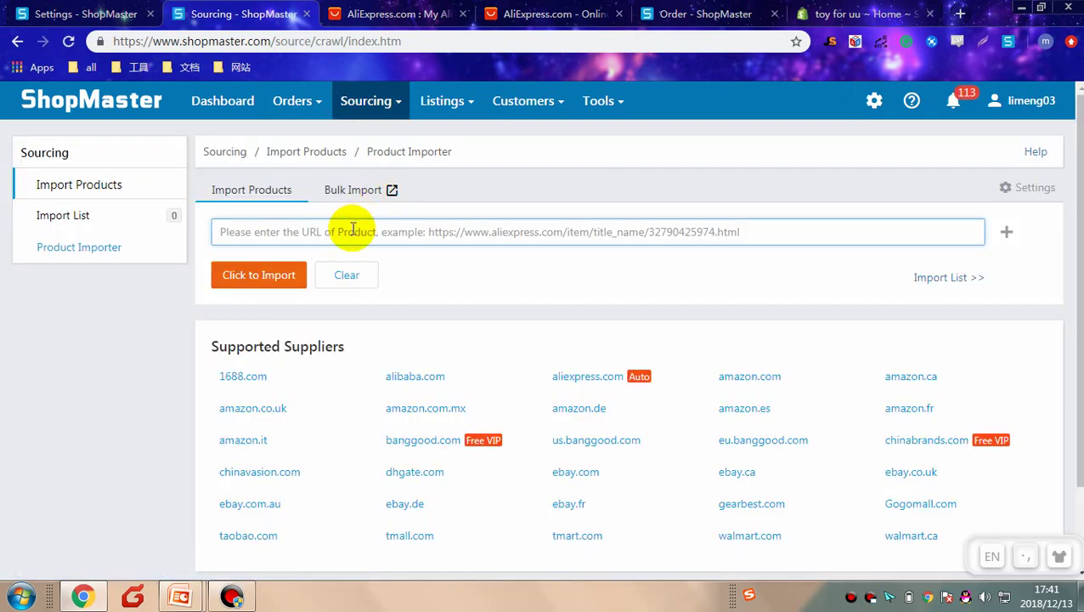
{"action": "key", "text": "Tab"}
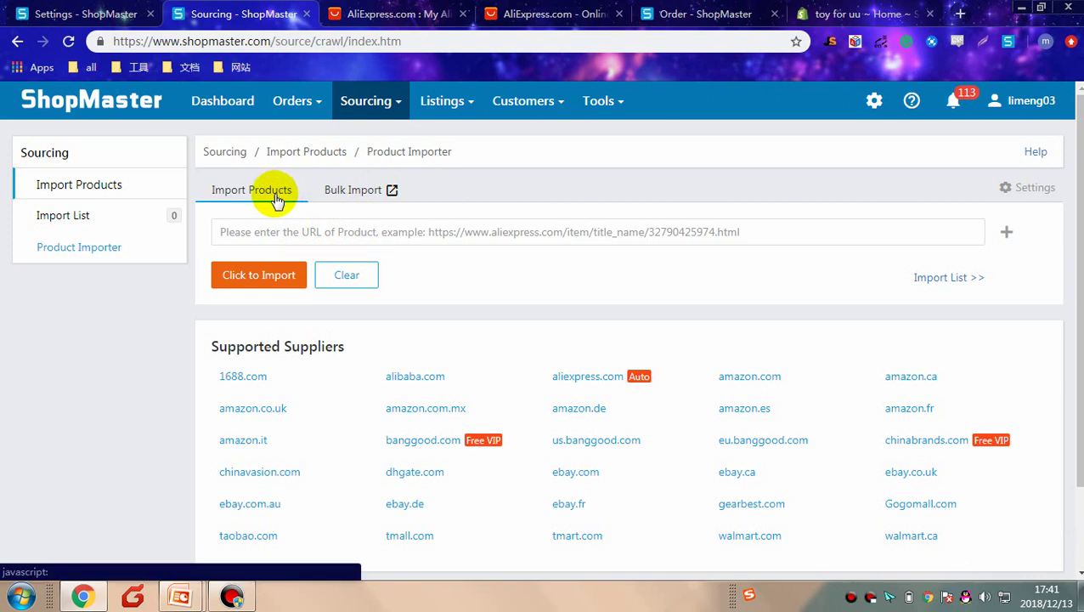
{"action": "left_click", "coordinate": [274, 234]}
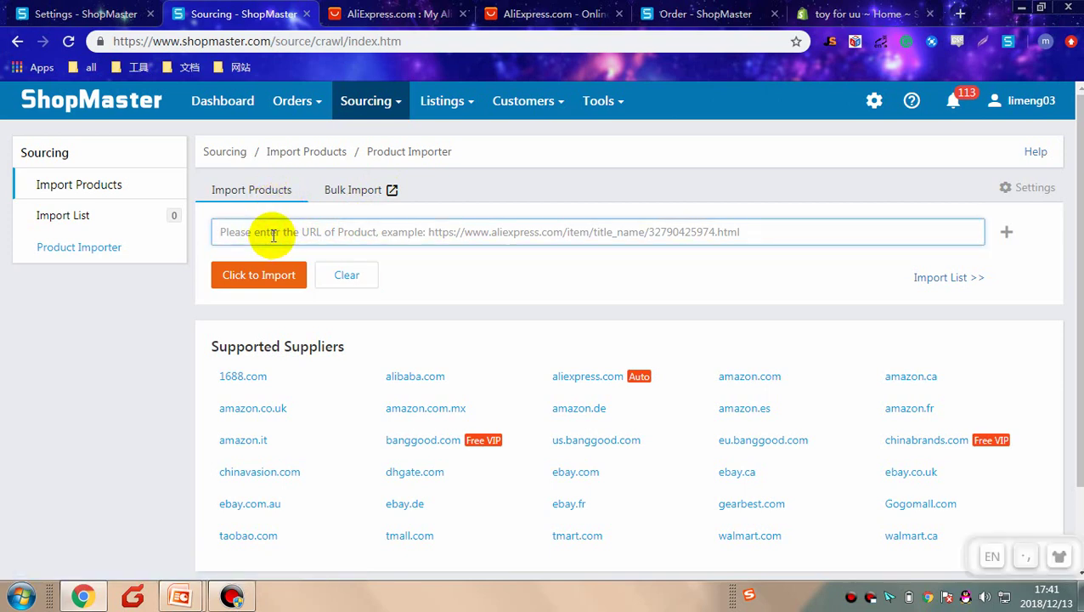
{"action": "left_click", "coordinate": [263, 282]}
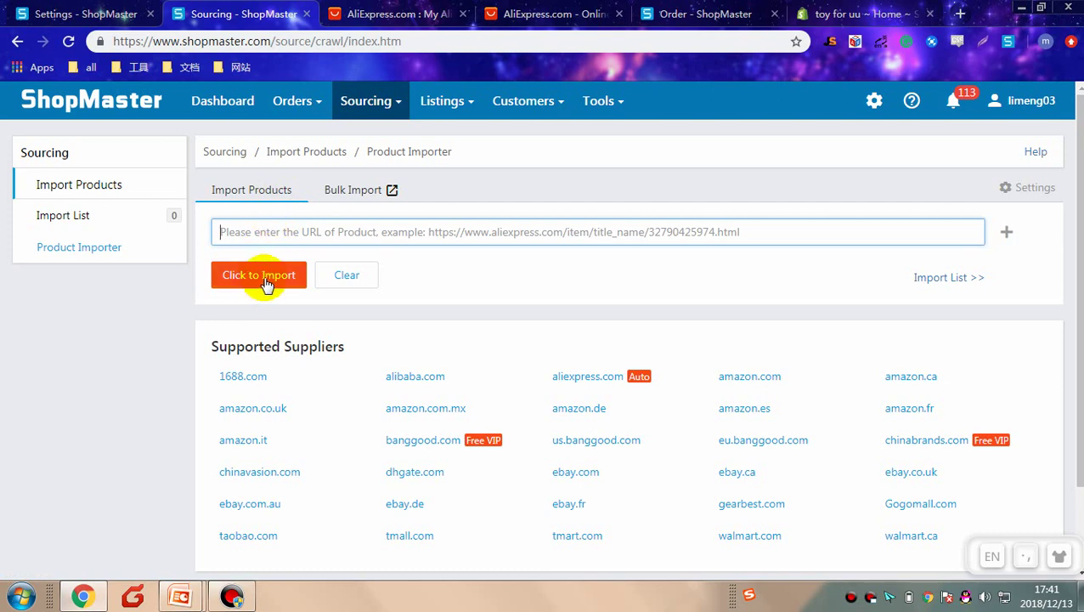
{"action": "left_click", "coordinate": [352, 192]}
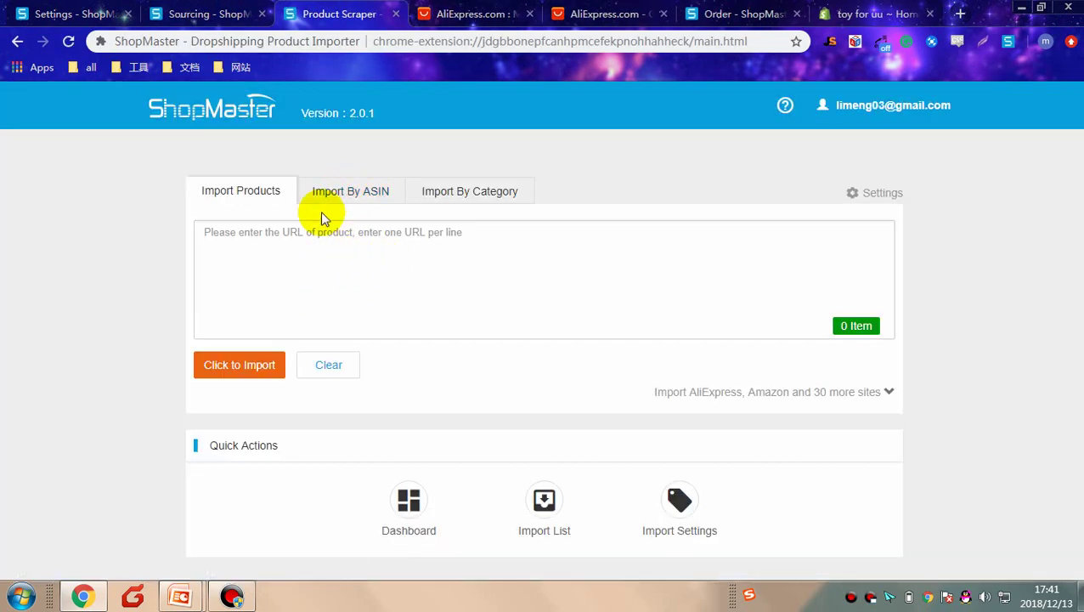
Look at Import By Category, return to Import Products, and close the Product Scraper tab.
{"action": "left_click", "coordinate": [479, 200]}
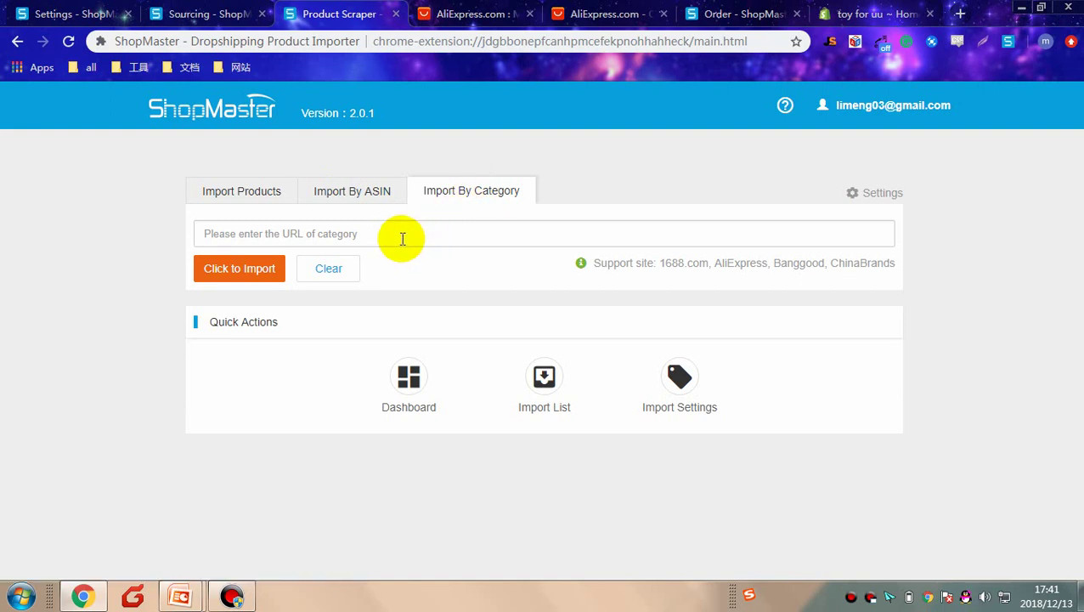
{"action": "left_click", "coordinate": [453, 232]}
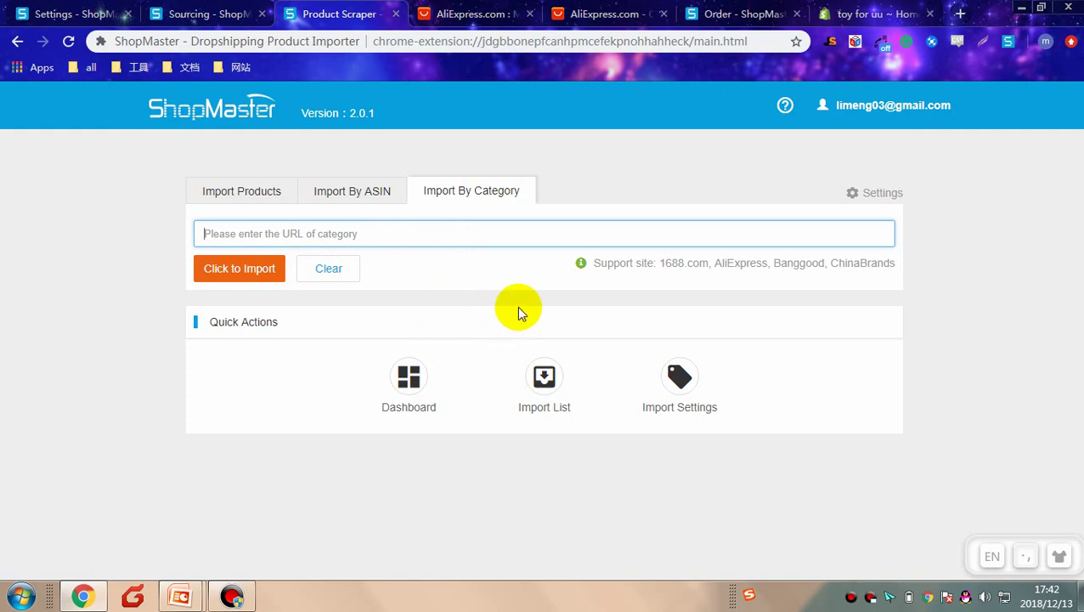
{"action": "key", "text": "Tab"}
{"action": "key", "text": "Tab"}
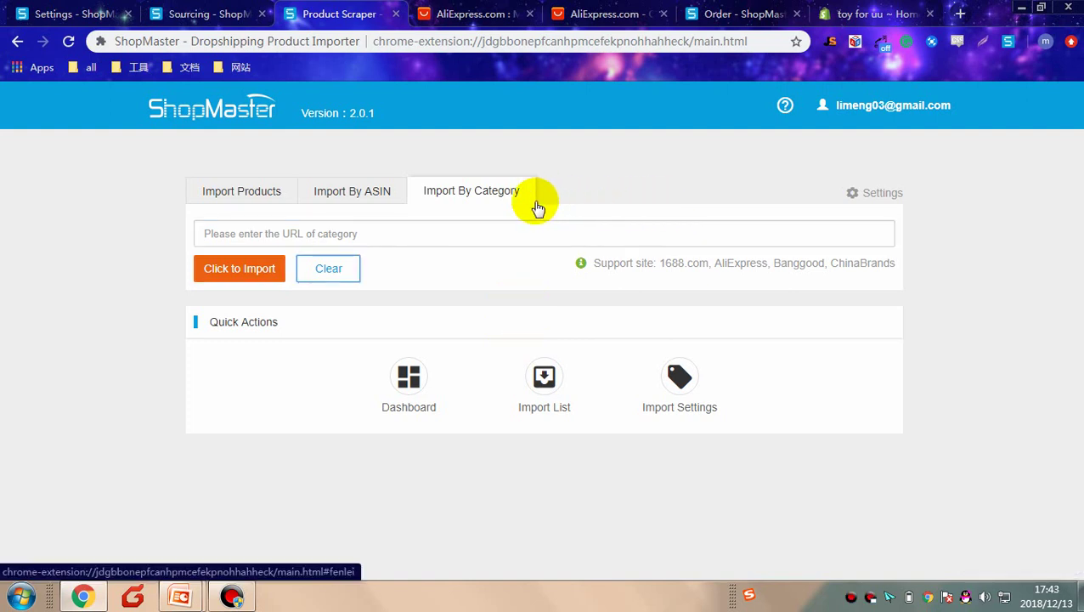
{"action": "left_click", "coordinate": [240, 189]}
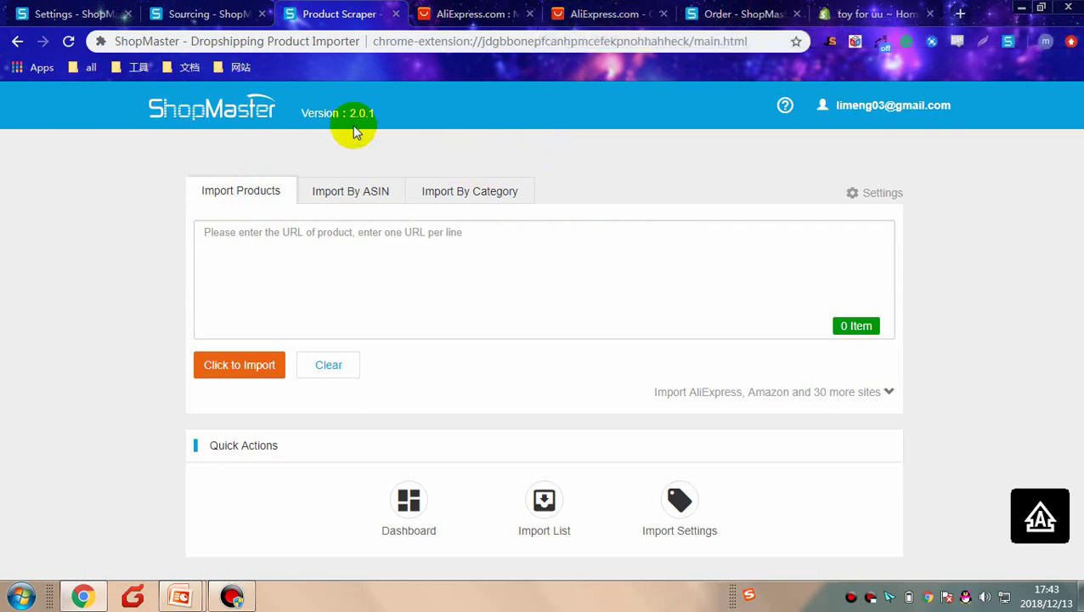
{"action": "key", "text": "ctrl+w"}
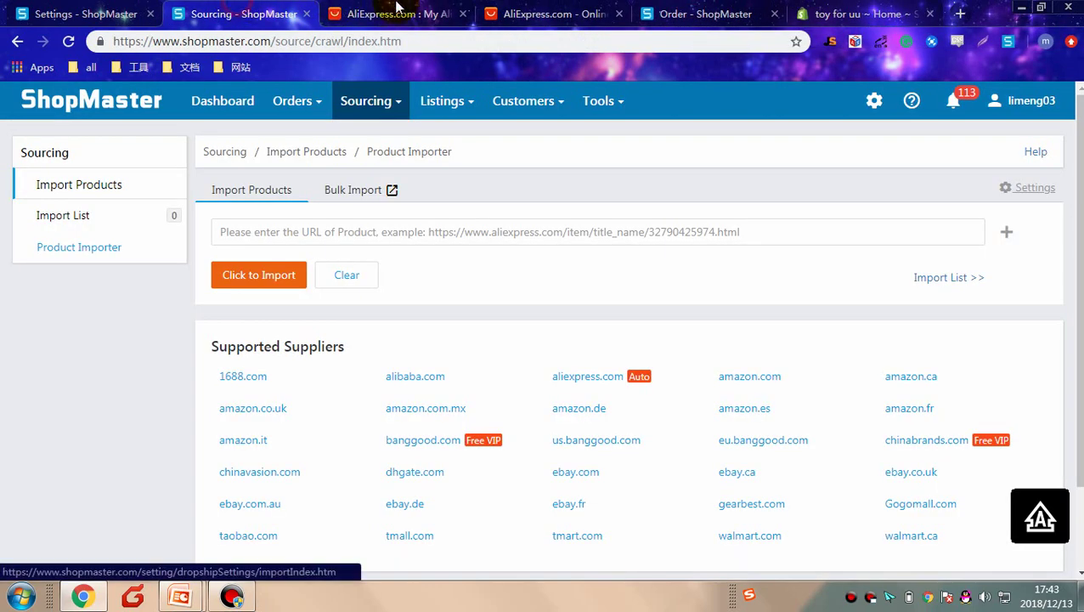
Search AliExpress for TOY, open the starry-sky LED night light projector, and select its URL.
{"action": "left_click", "coordinate": [544, 15]}
{"action": "left_click", "coordinate": [417, 149]}
{"action": "type", "text": "TOY"}
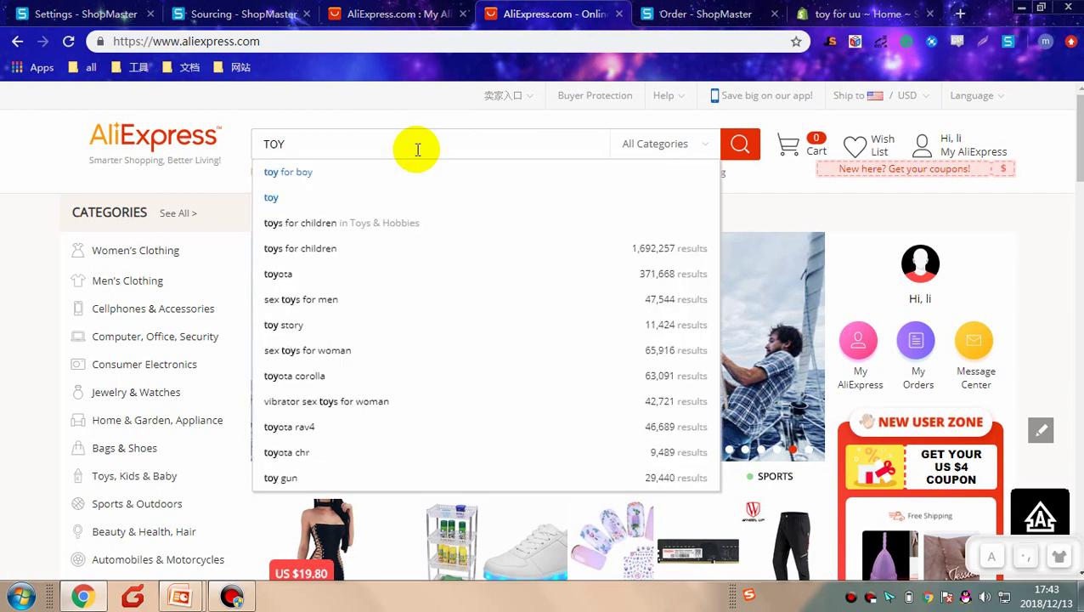
{"action": "key", "text": "Return"}
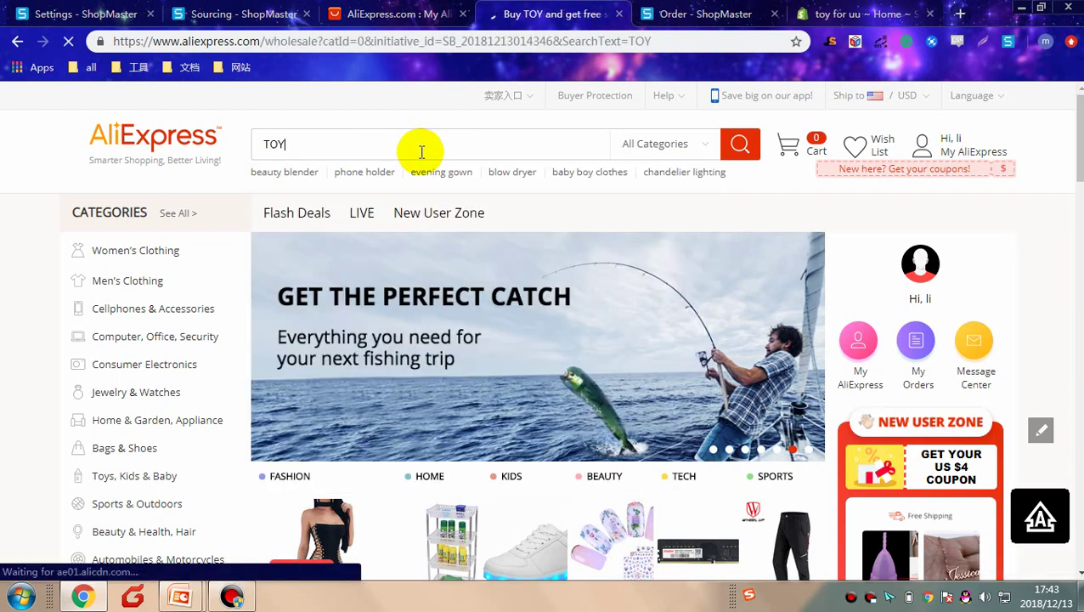
{"action": "scroll", "coordinate": [416, 164], "scroll_direction": "down", "scroll_amount": 2}
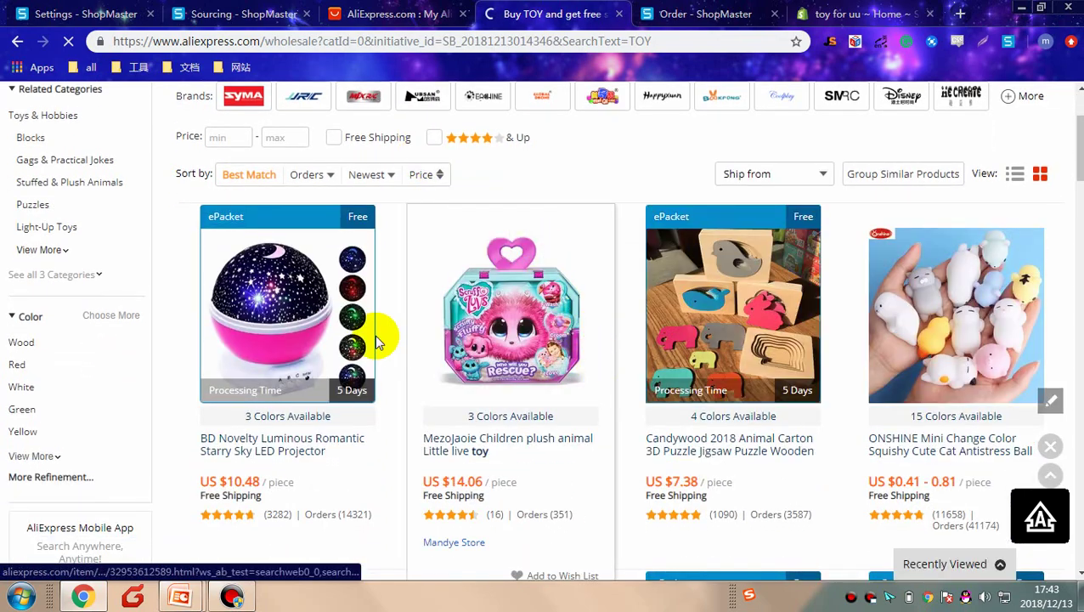
{"action": "left_click", "coordinate": [281, 302]}
{"action": "left_click", "coordinate": [591, 44]}
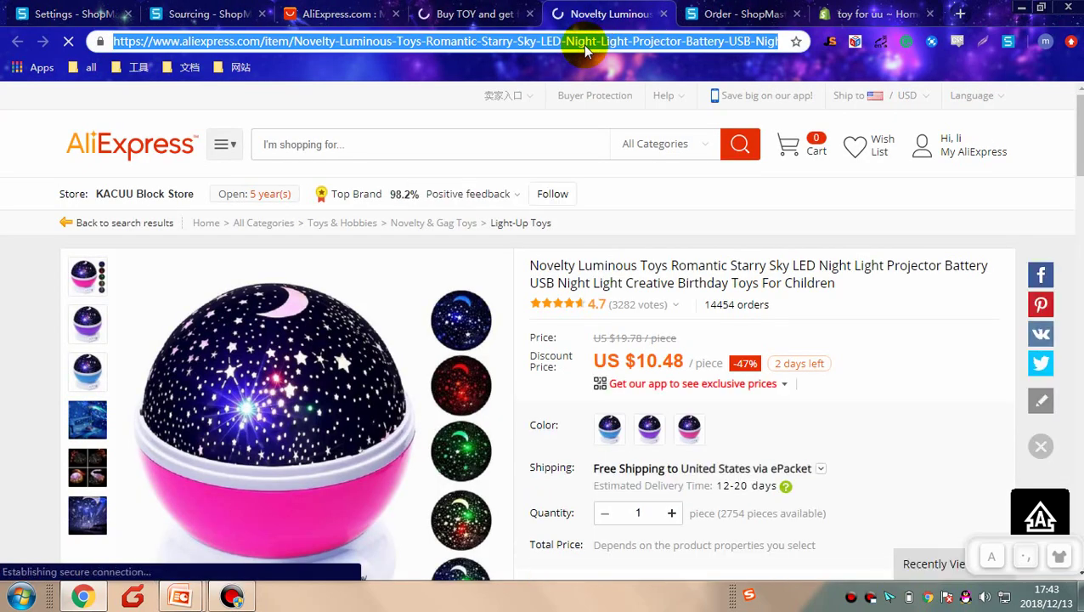
Paste the projector's AliExpress link into the Product Importer and import it (1 imported, 0 failed).
{"action": "left_click", "coordinate": [204, 13]}
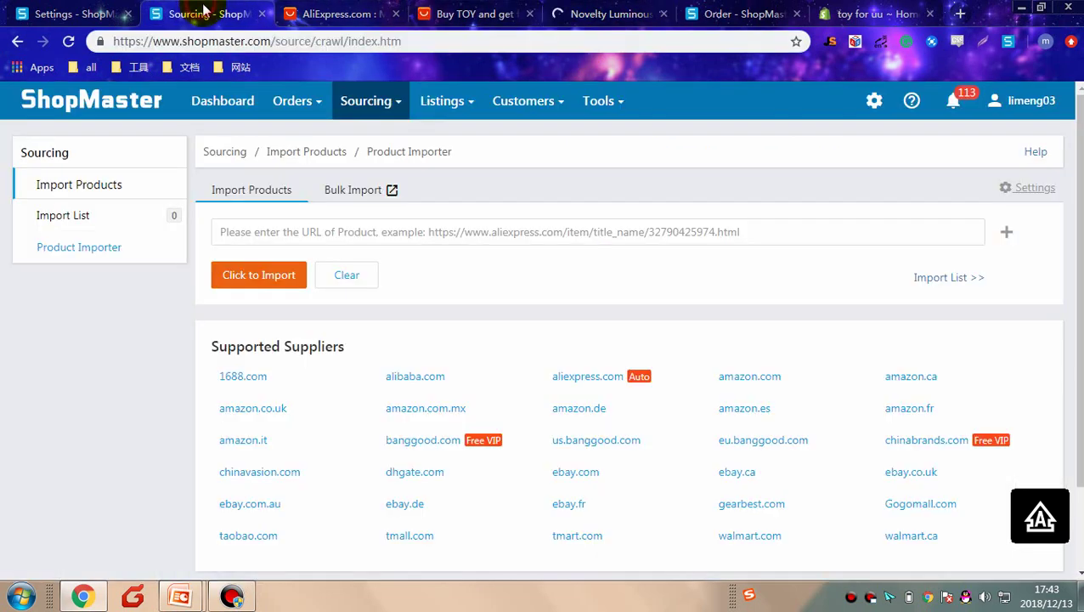
{"action": "left_click", "coordinate": [304, 231]}
{"action": "key", "text": "ctrl+v"}
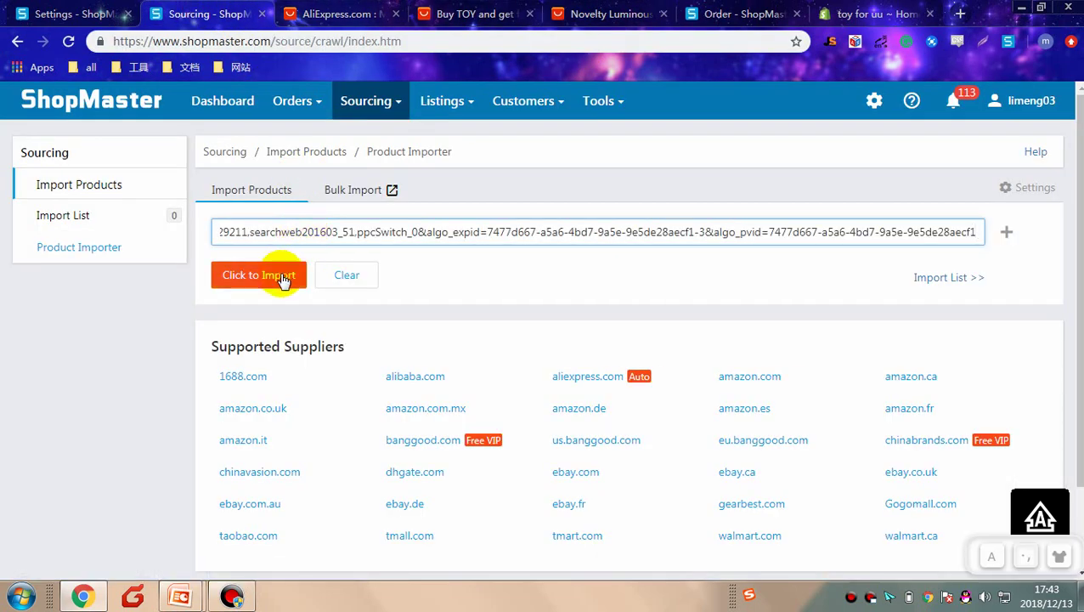
{"action": "left_click", "coordinate": [281, 277]}
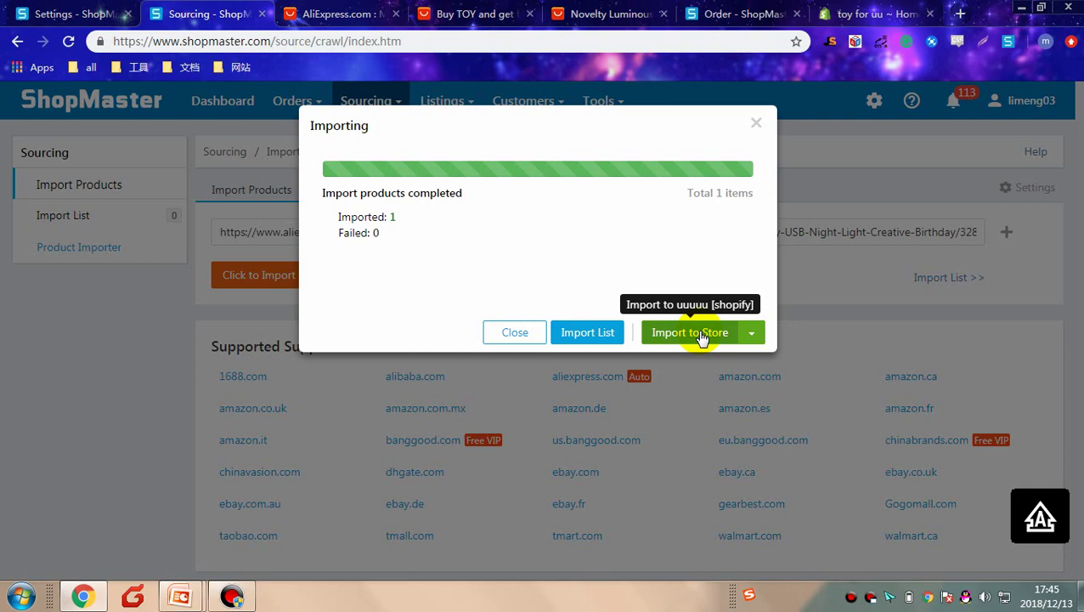
{"action": "left_click", "coordinate": [509, 333]}
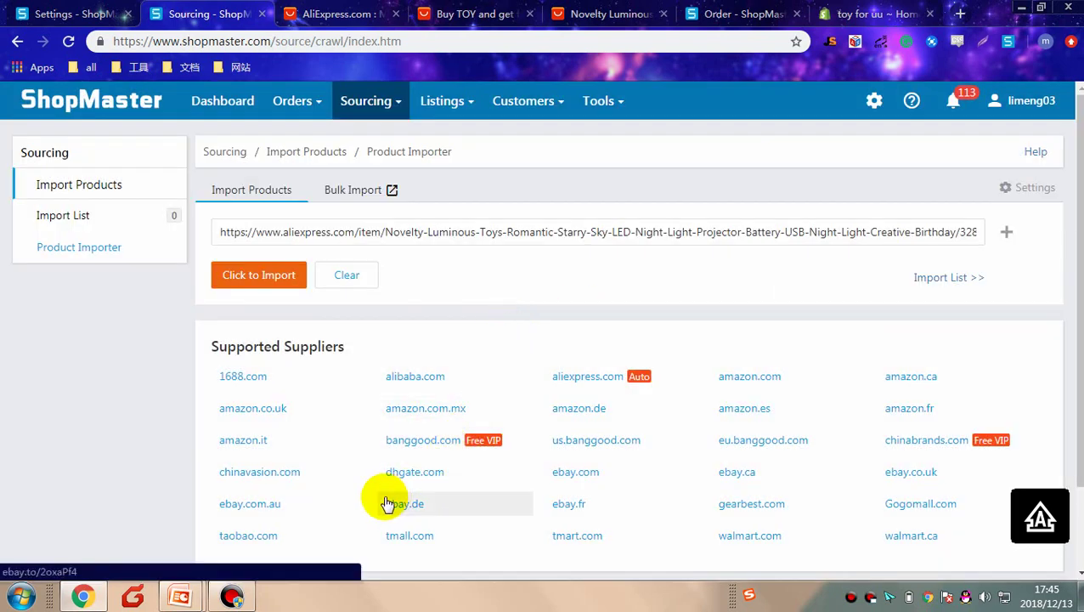
Open Sourcing > Import List to view the starry-sky projector at USD 10.48 with 3 variations.
{"action": "scroll", "coordinate": [346, 489], "scroll_direction": "down", "scroll_amount": 2}
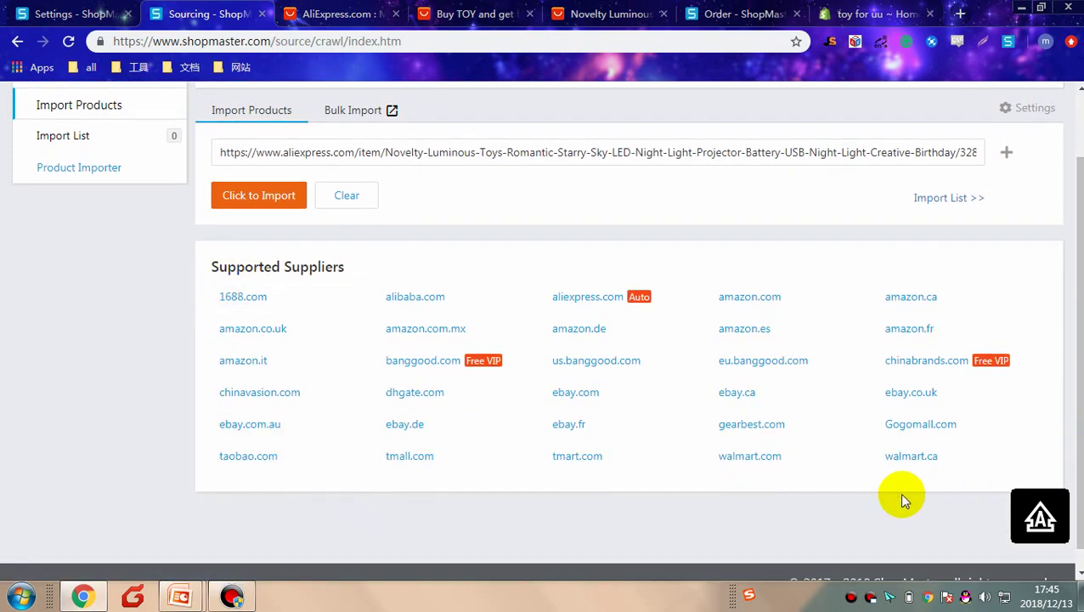
{"action": "scroll", "coordinate": [541, 311], "scroll_direction": "up", "scroll_amount": 2}
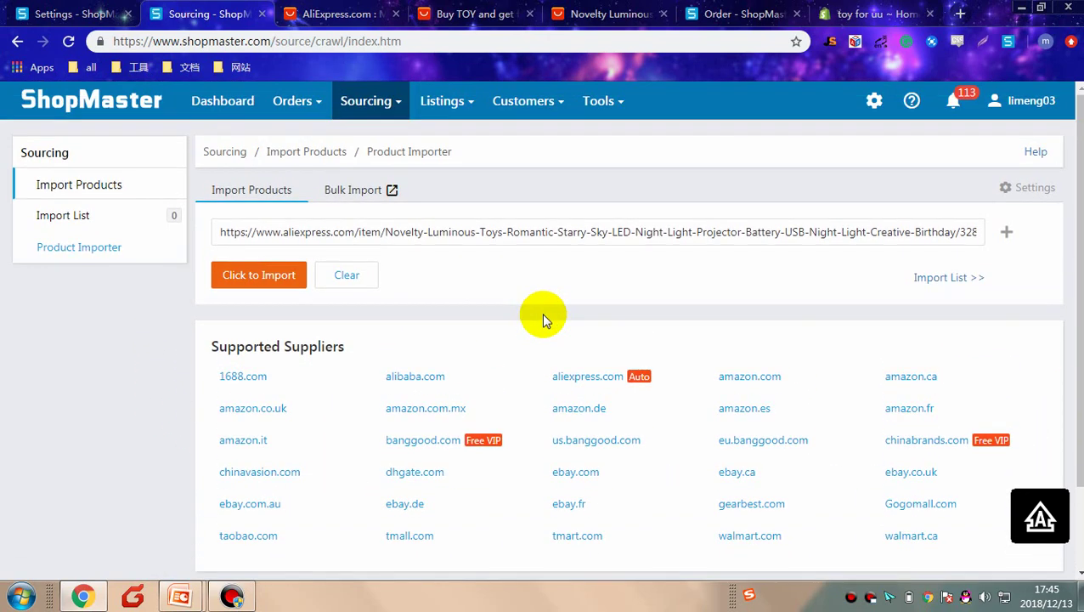
{"action": "key", "text": "ctrl+l"}
{"action": "mouse_move", "coordinate": [401, 108]}
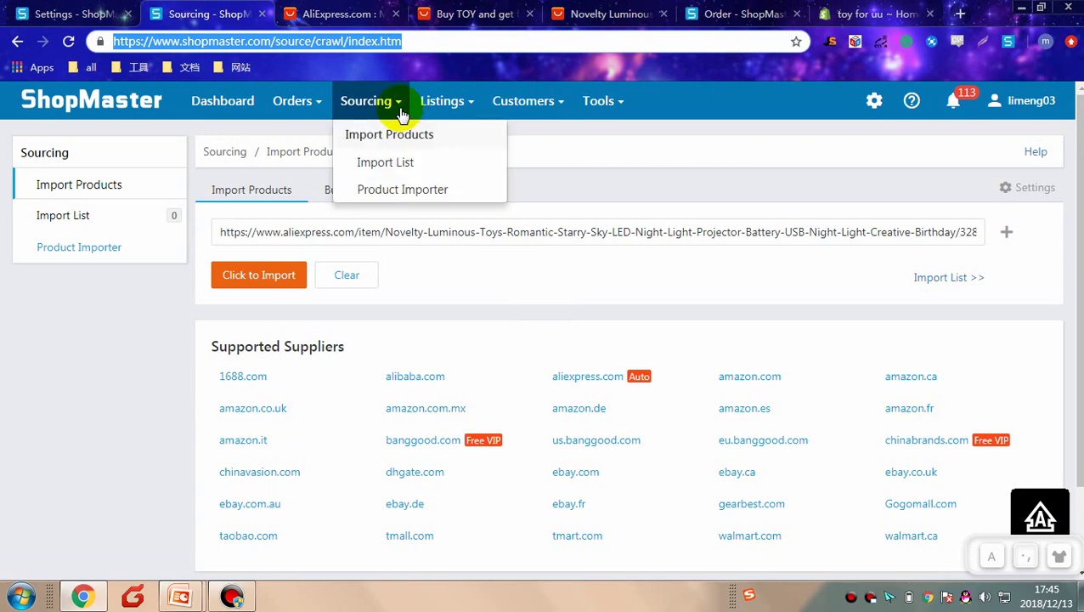
{"action": "left_click", "coordinate": [403, 164]}
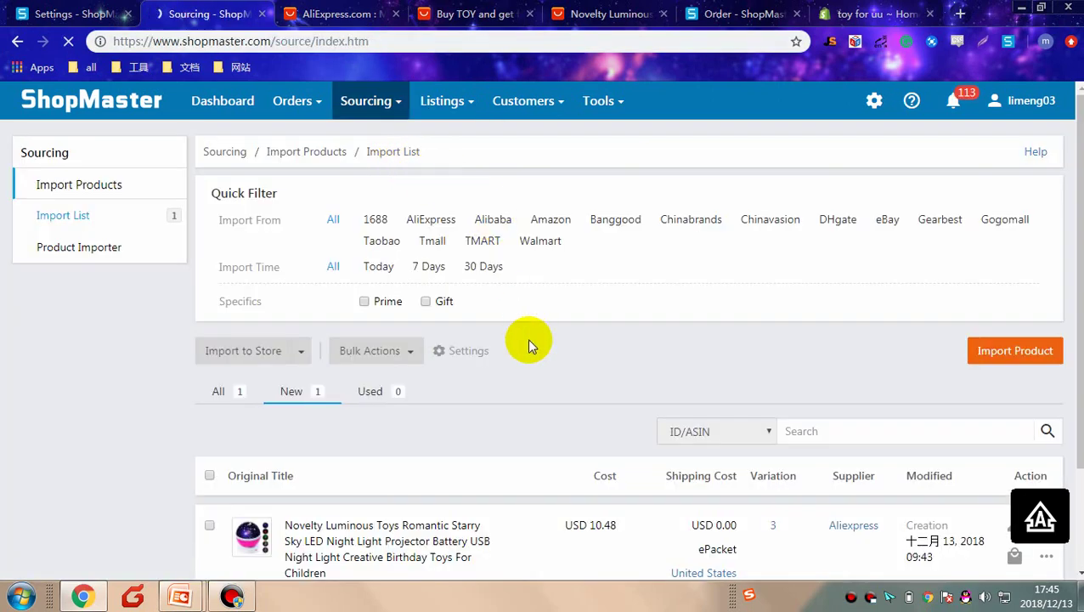
{"action": "scroll", "coordinate": [512, 373], "scroll_direction": "down", "scroll_amount": 1}
{"action": "scroll", "coordinate": [513, 373], "scroll_direction": "down", "scroll_amount": 2}
{"action": "mouse_move", "coordinate": [253, 378]}
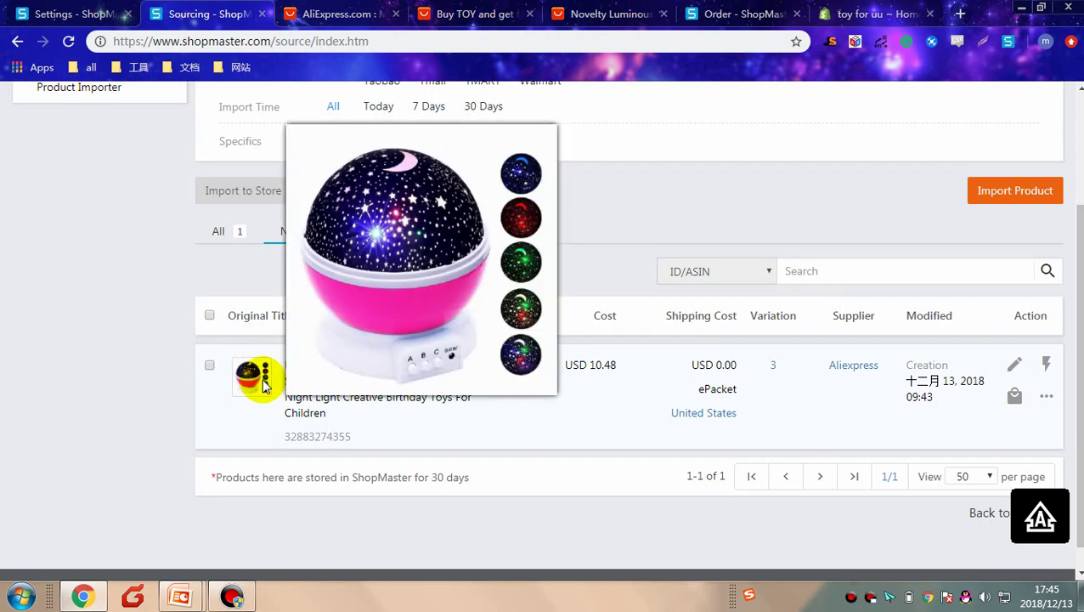
Open the projector for editing and set the blue and pink variants' shipping cost to 1.00.
{"action": "left_click", "coordinate": [1013, 366]}
{"action": "scroll", "coordinate": [803, 358], "scroll_direction": "down", "scroll_amount": 3}
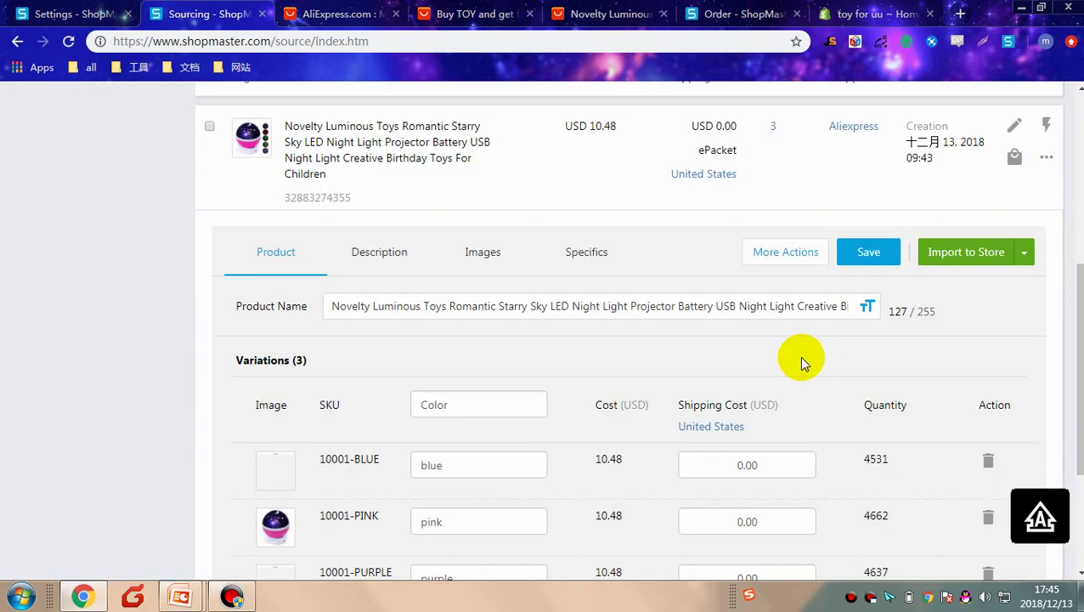
{"action": "scroll", "coordinate": [629, 361], "scroll_direction": "up", "scroll_amount": 2}
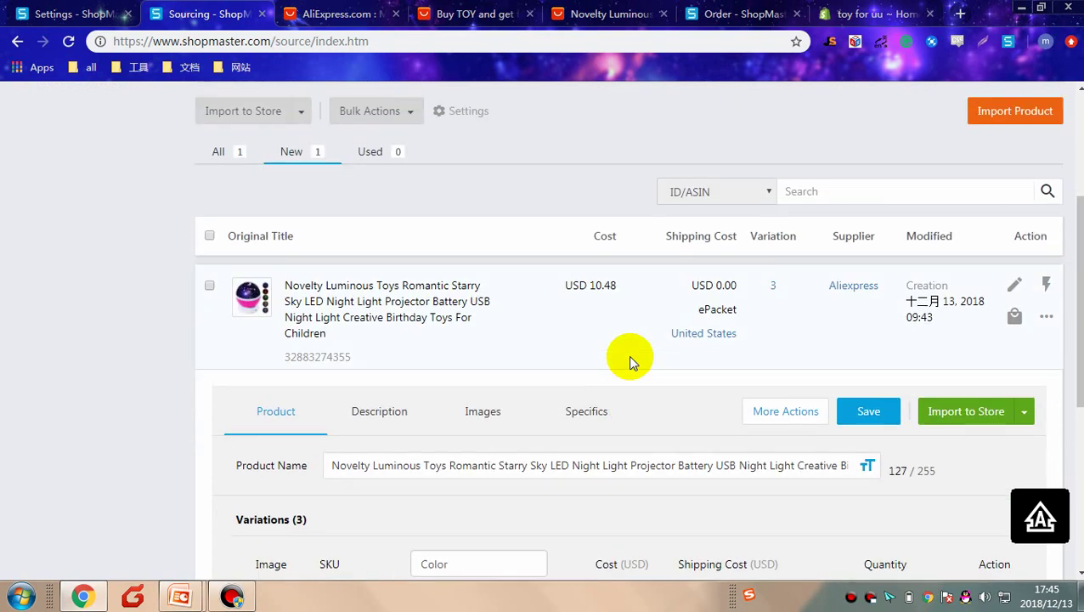
{"action": "scroll", "coordinate": [630, 357], "scroll_direction": "up", "scroll_amount": 3}
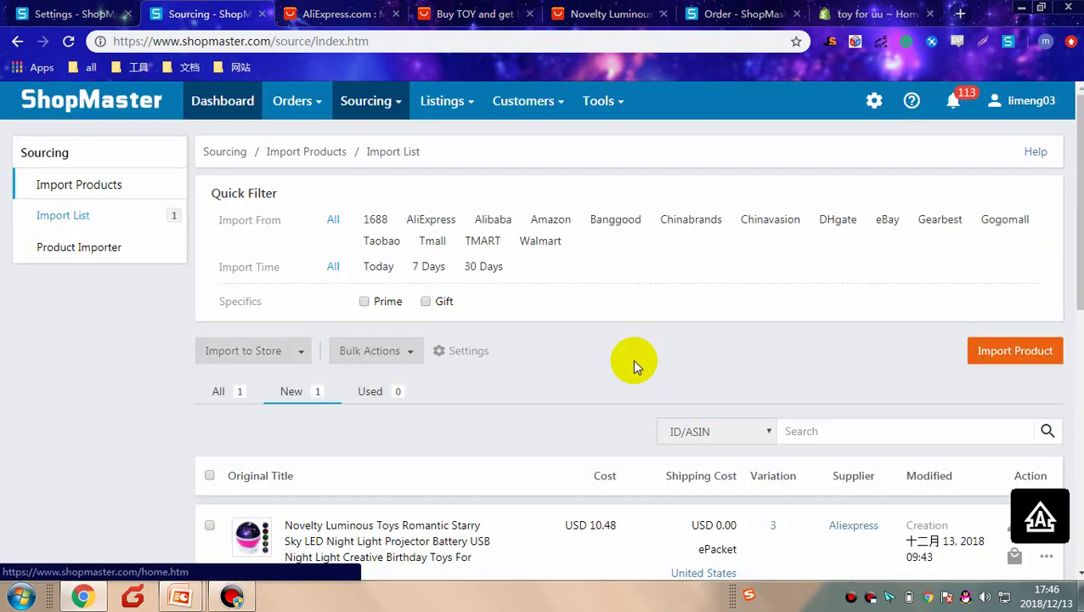
{"action": "scroll", "coordinate": [633, 361], "scroll_direction": "down", "scroll_amount": 4}
{"action": "scroll", "coordinate": [739, 510], "scroll_direction": "down", "scroll_amount": 1}
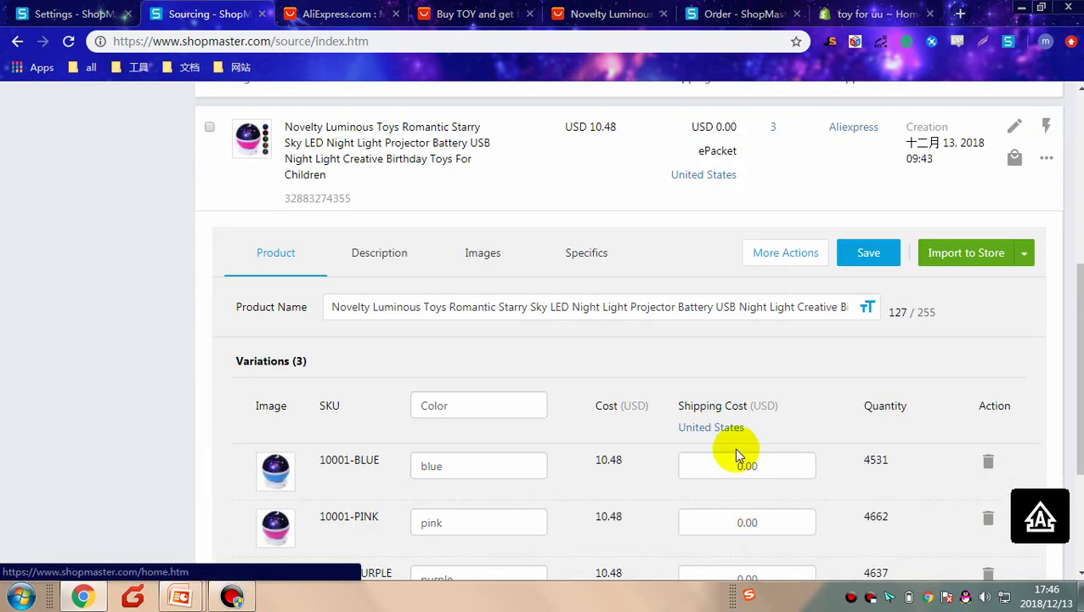
{"action": "left_click", "coordinate": [726, 464]}
{"action": "type", "text": "1"}
{"action": "left_click", "coordinate": [726, 521]}
{"action": "type", "text": "1"}
Set the purple variant's shipping cost to 1.00 and save the product.
{"action": "scroll", "coordinate": [726, 520], "scroll_direction": "down", "scroll_amount": 3}
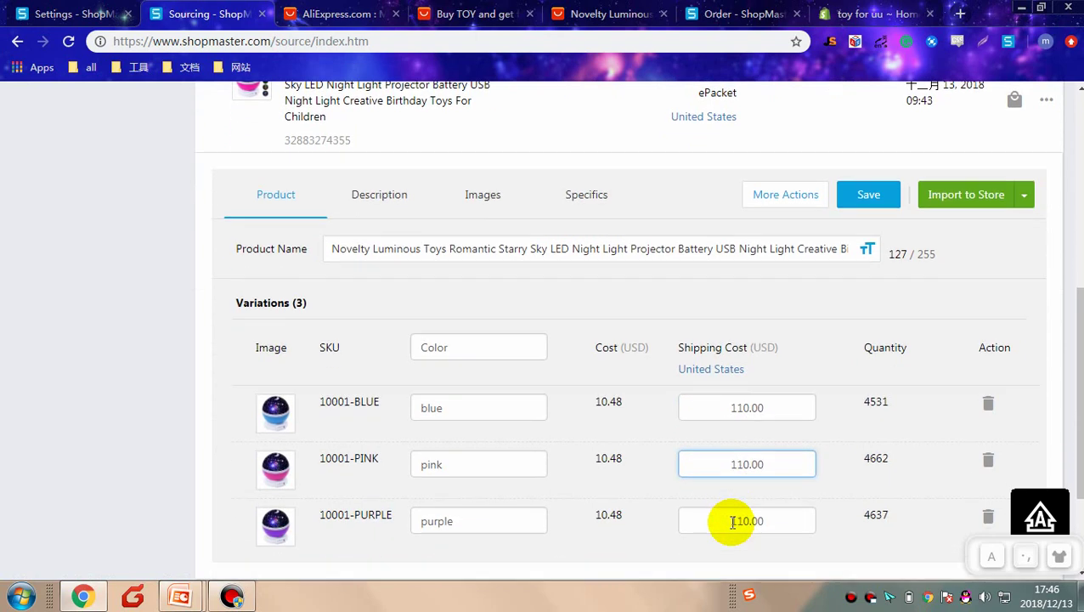
{"action": "left_click_drag", "start_coordinate": [776, 249], "coordinate": [675, 251]}
{"action": "type", "text": "1"}
{"action": "scroll", "coordinate": [804, 336], "scroll_direction": "up", "scroll_amount": 2}
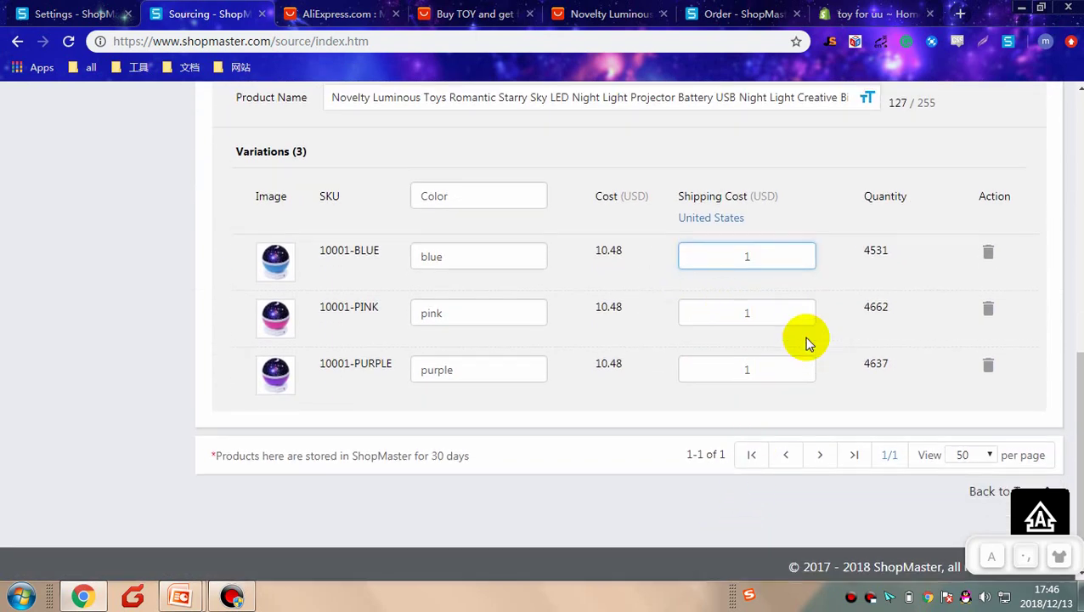
{"action": "left_click", "coordinate": [875, 211]}
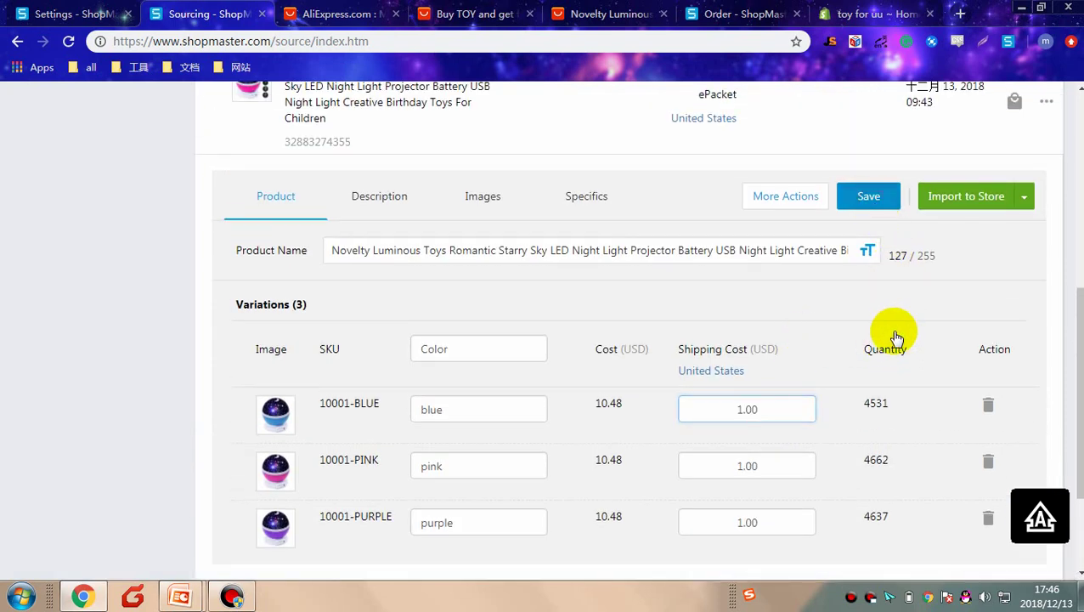
{"action": "scroll", "coordinate": [895, 334], "scroll_direction": "up", "scroll_amount": 3}
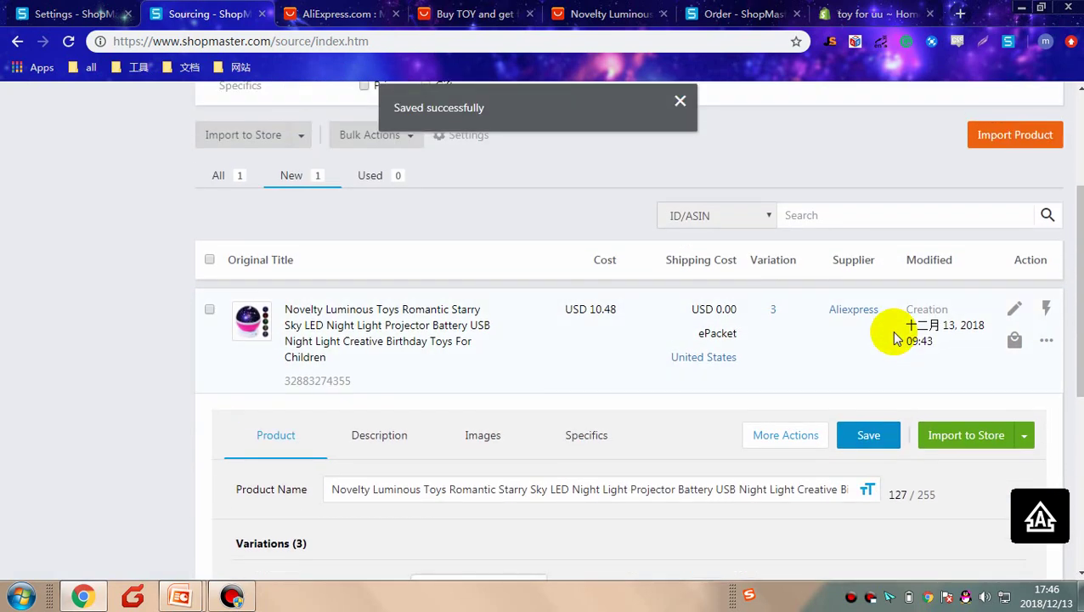
{"action": "scroll", "coordinate": [888, 339], "scroll_direction": "up", "scroll_amount": 3}
{"action": "scroll", "coordinate": [882, 339], "scroll_direction": "down", "scroll_amount": 3}
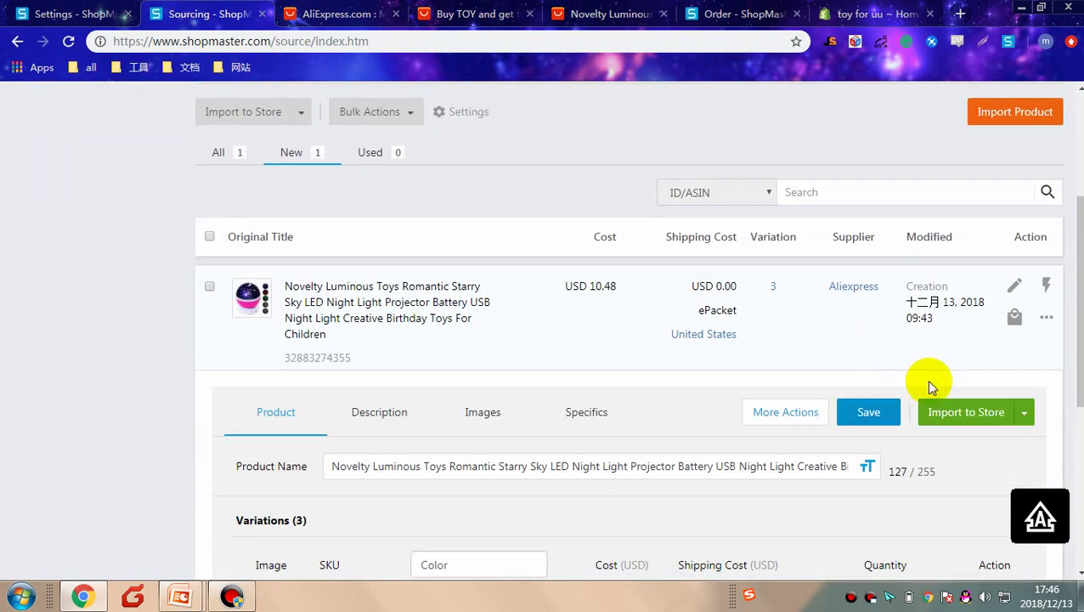
Send the starry-sky night light projector to the Shopify store as a draft.
{"action": "left_click", "coordinate": [983, 417]}
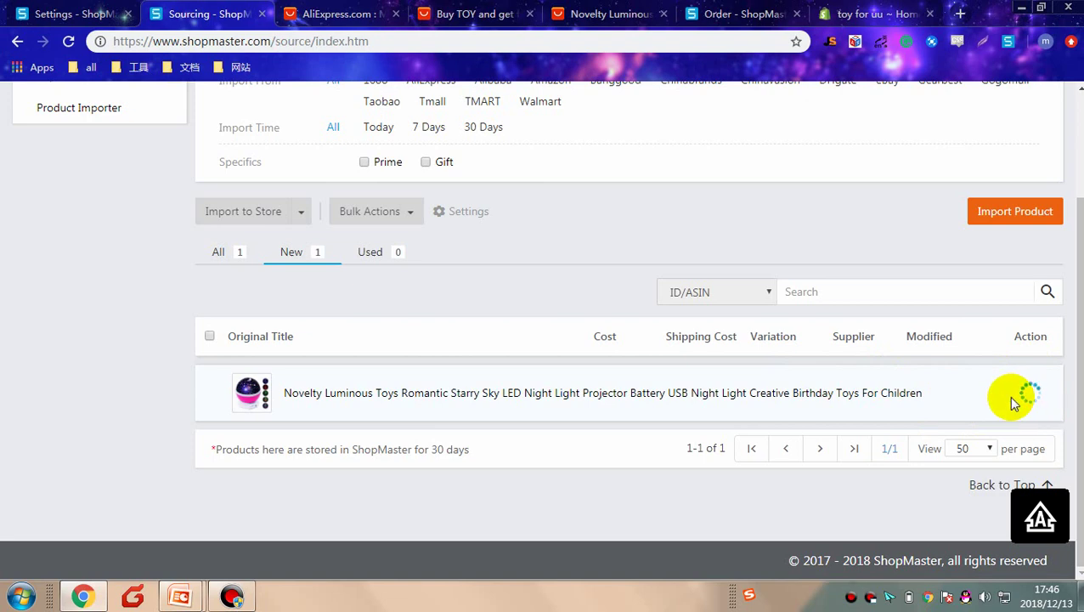
{"action": "scroll", "coordinate": [934, 396], "scroll_direction": "up", "scroll_amount": 2}
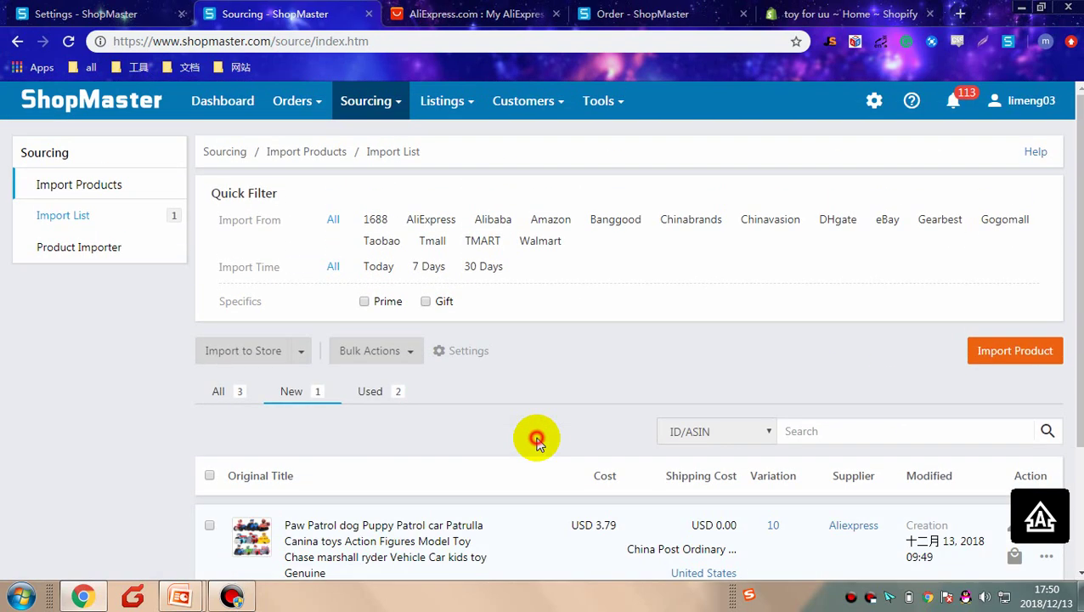
{"action": "scroll", "coordinate": [516, 401], "scroll_direction": "down", "scroll_amount": 1}
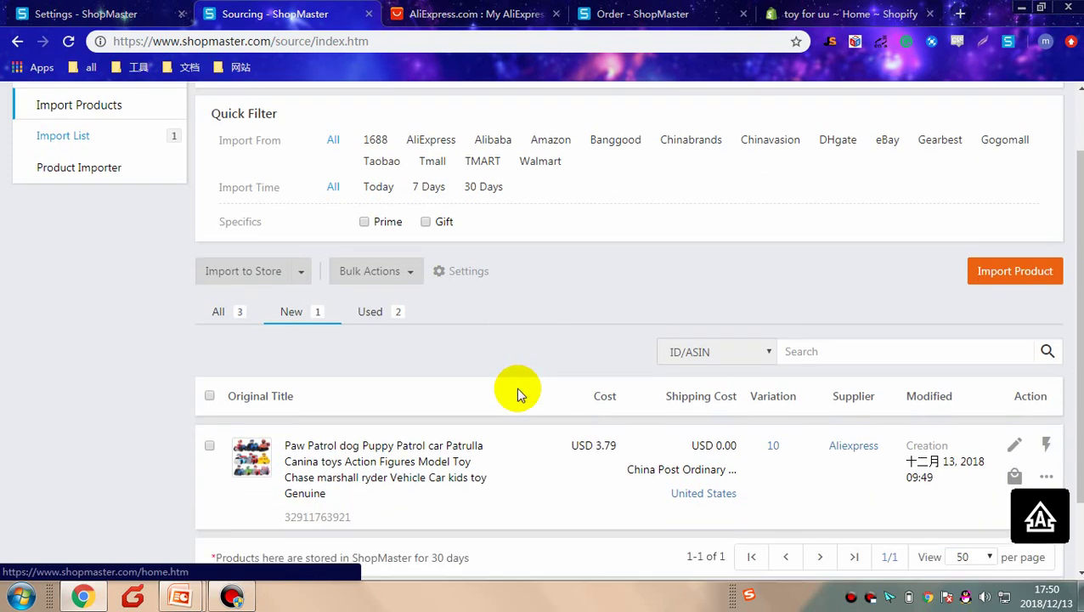
Select the Paw Patrol toy car and import it to Shopify as a draft.
{"action": "left_click", "coordinate": [210, 448]}
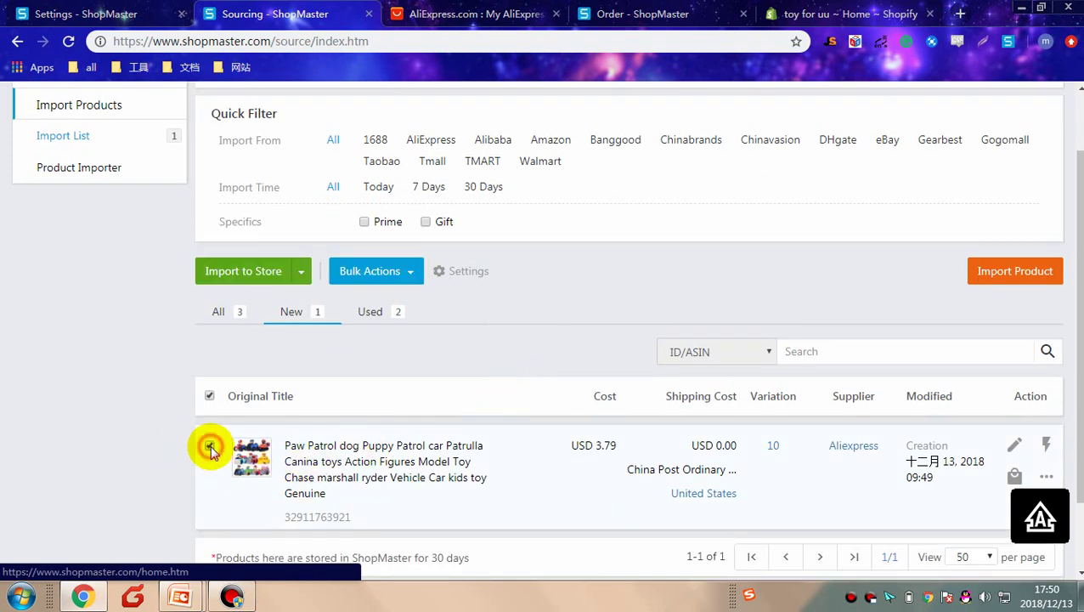
{"action": "left_click", "coordinate": [243, 274]}
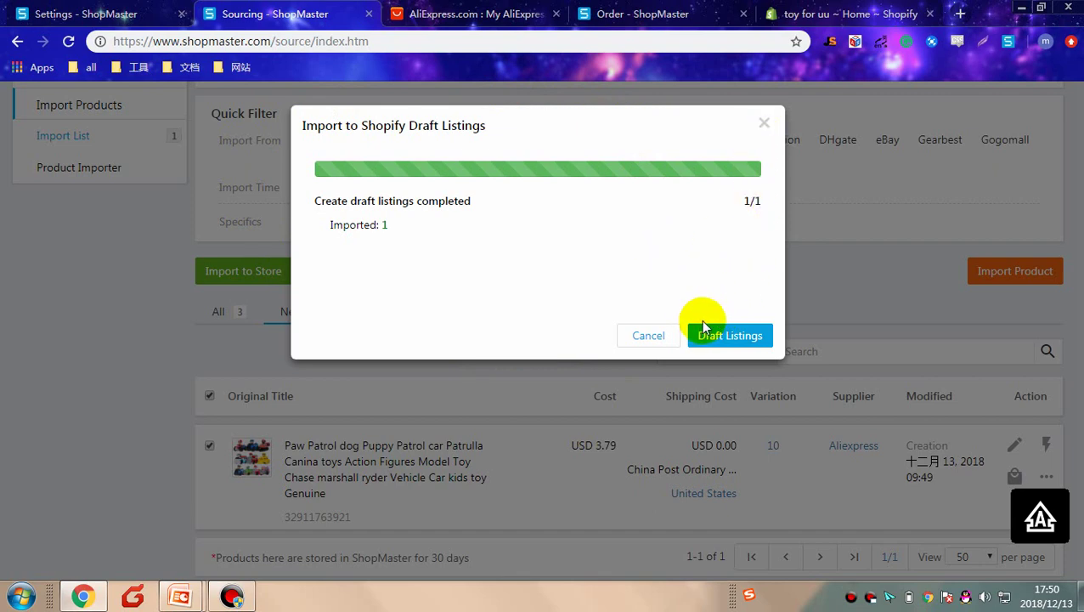
{"action": "left_click", "coordinate": [763, 123]}
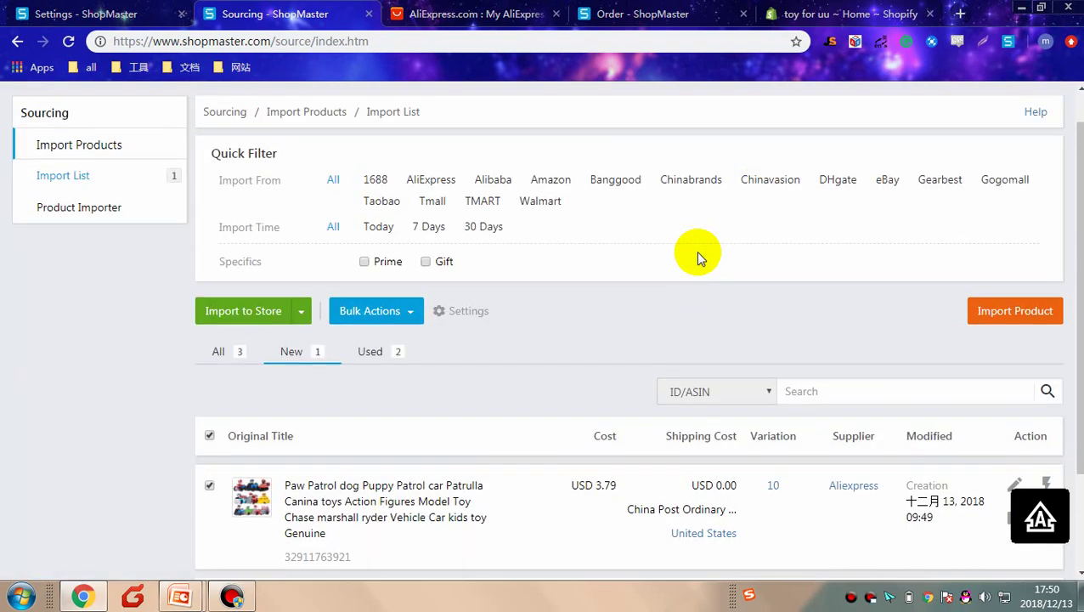
{"action": "scroll", "coordinate": [697, 254], "scroll_direction": "up", "scroll_amount": 2}
{"action": "left_click", "coordinate": [440, 101]}
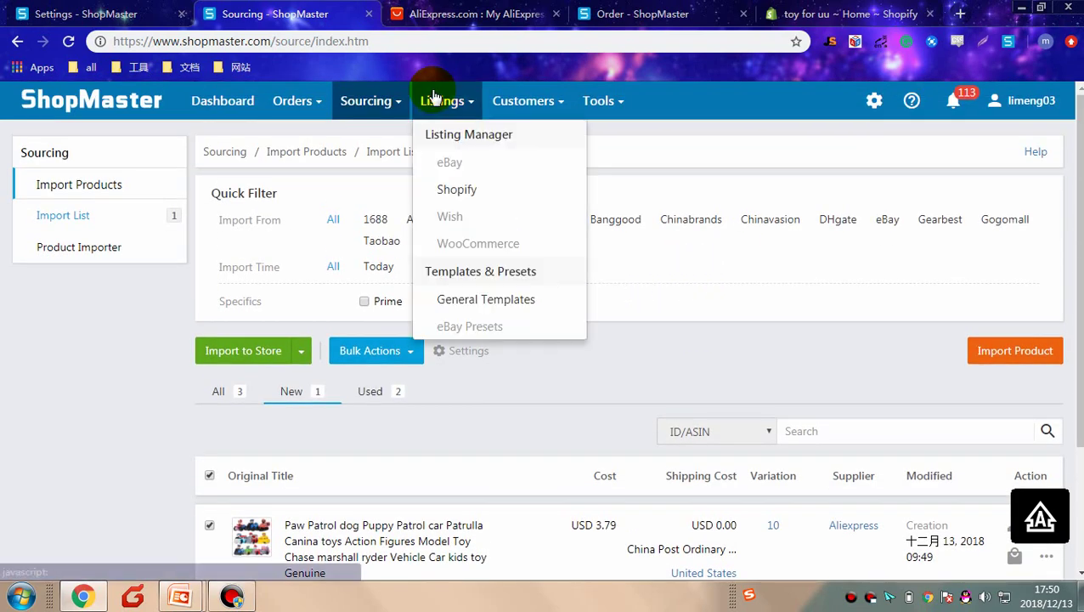
Go to Listings > Shopify drafts and open the Paw Patrol listing for editing.
{"action": "left_click", "coordinate": [457, 194]}
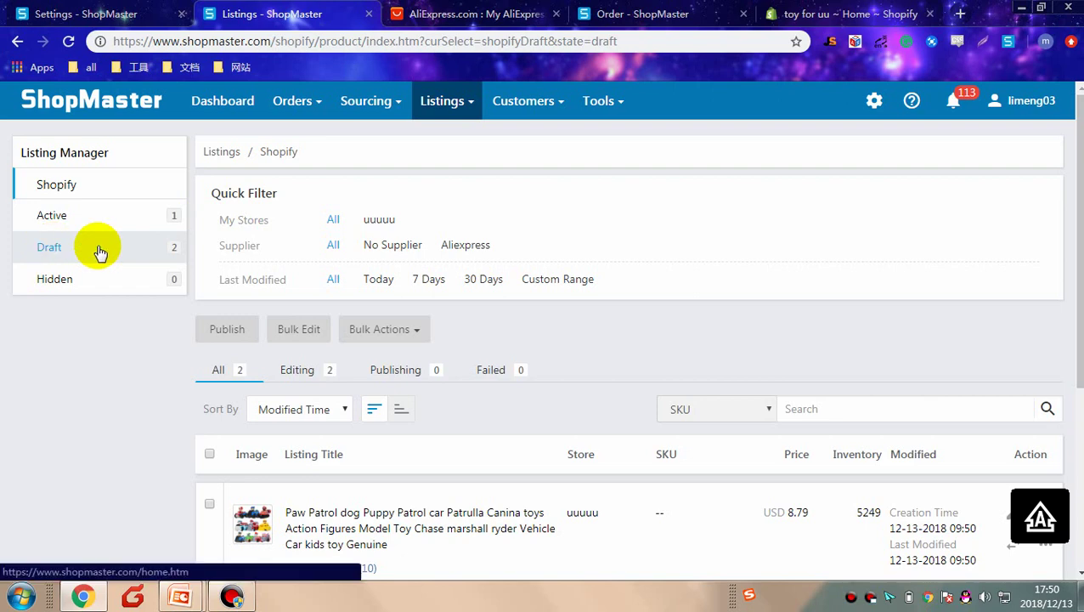
{"action": "left_click", "coordinate": [99, 249]}
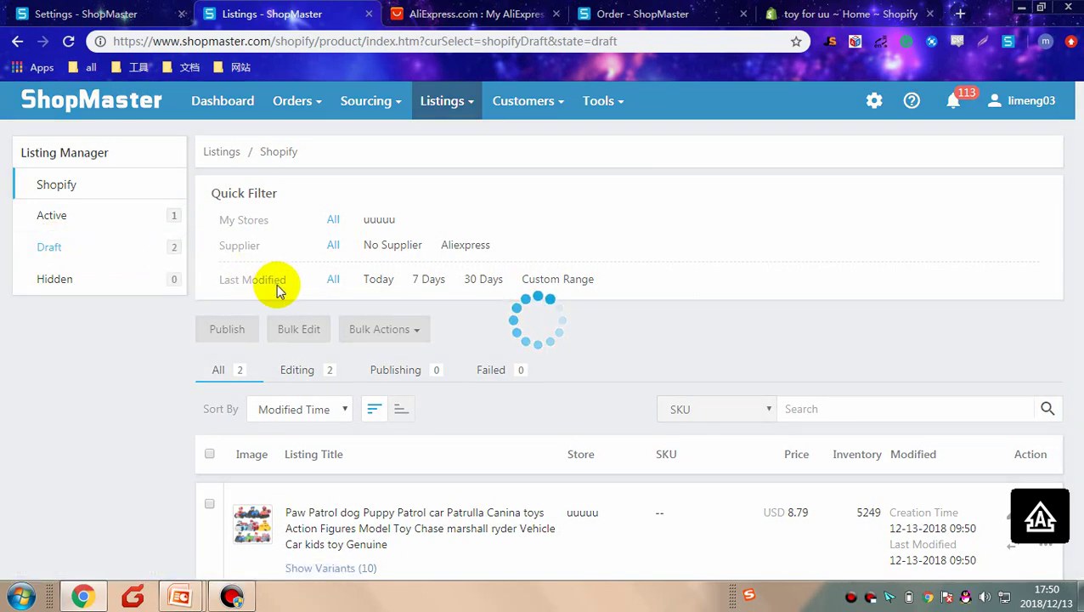
{"action": "scroll", "coordinate": [830, 468], "scroll_direction": "down", "scroll_amount": 1}
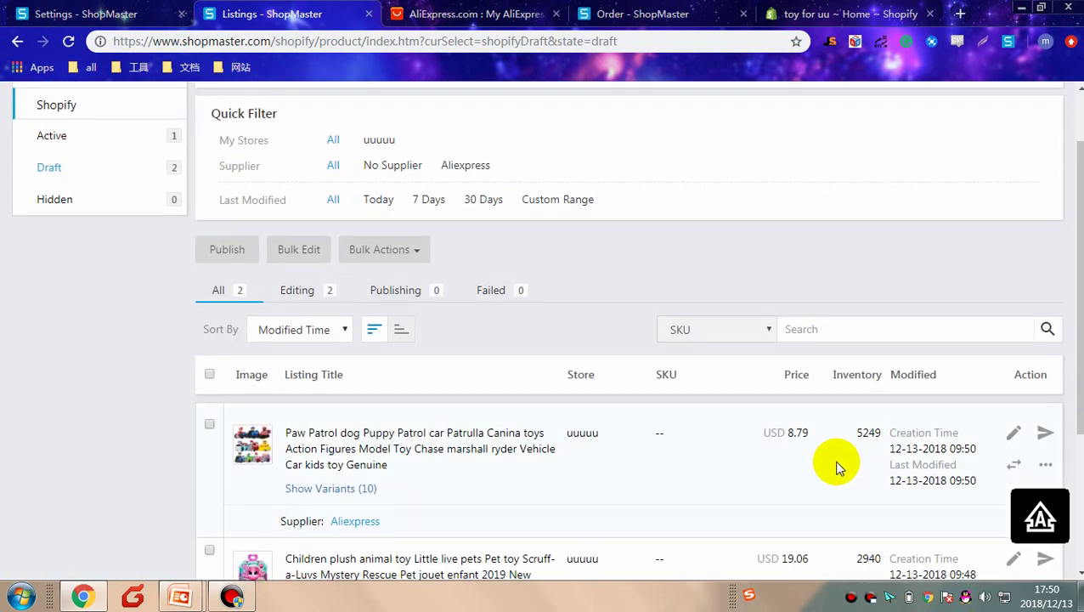
{"action": "left_click", "coordinate": [1014, 435]}
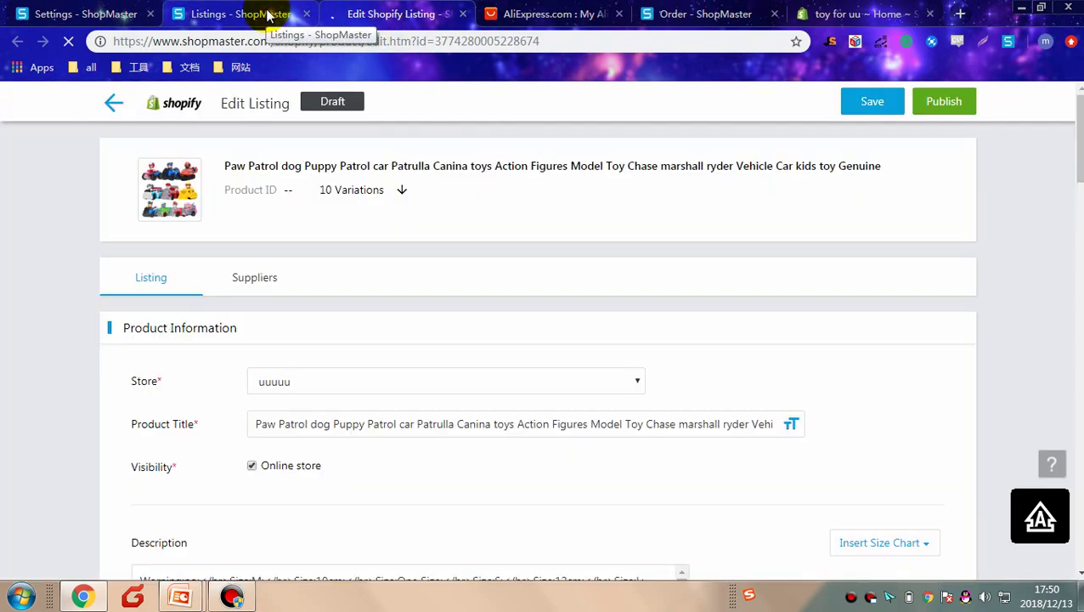
Enable Charge taxes on the Paw Patrol listing and publish it so its status is Active.
{"action": "scroll", "coordinate": [719, 247], "scroll_direction": "down", "scroll_amount": 5}
{"action": "scroll", "coordinate": [719, 247], "scroll_direction": "down", "scroll_amount": 10}
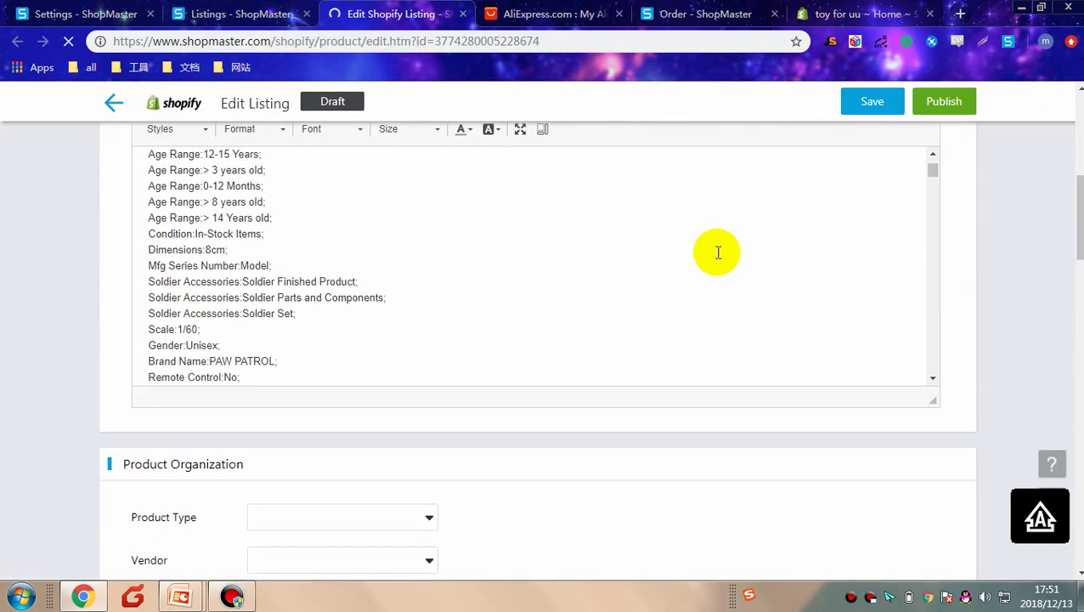
{"action": "scroll", "coordinate": [324, 518], "scroll_direction": "down", "scroll_amount": 3}
{"action": "scroll", "coordinate": [399, 468], "scroll_direction": "down", "scroll_amount": 10}
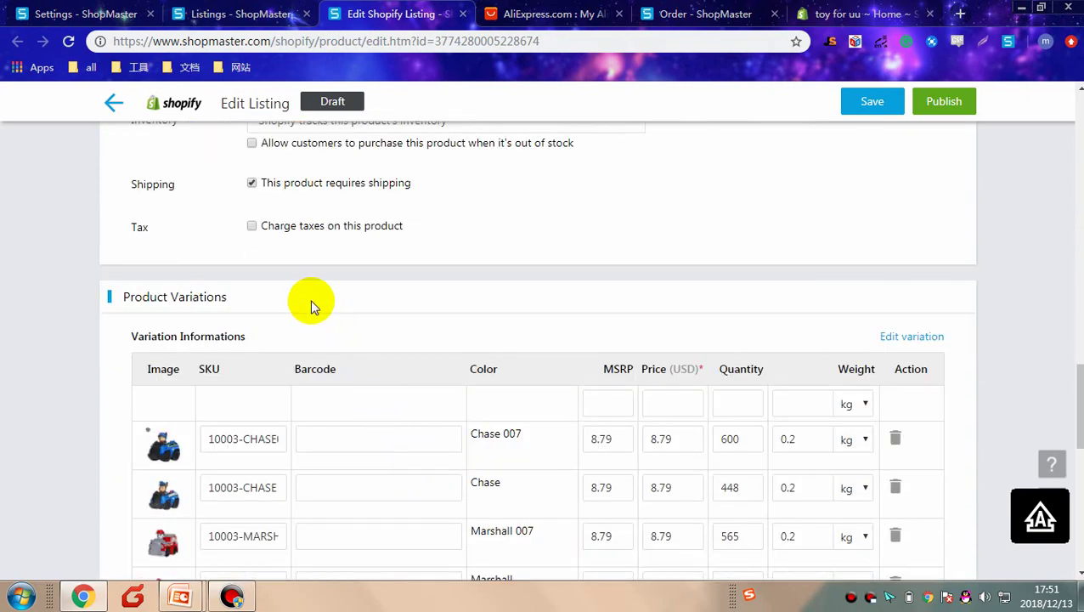
{"action": "left_click", "coordinate": [251, 225]}
{"action": "scroll", "coordinate": [705, 316], "scroll_direction": "up", "scroll_amount": 2}
{"action": "scroll", "coordinate": [705, 316], "scroll_direction": "up", "scroll_amount": 4}
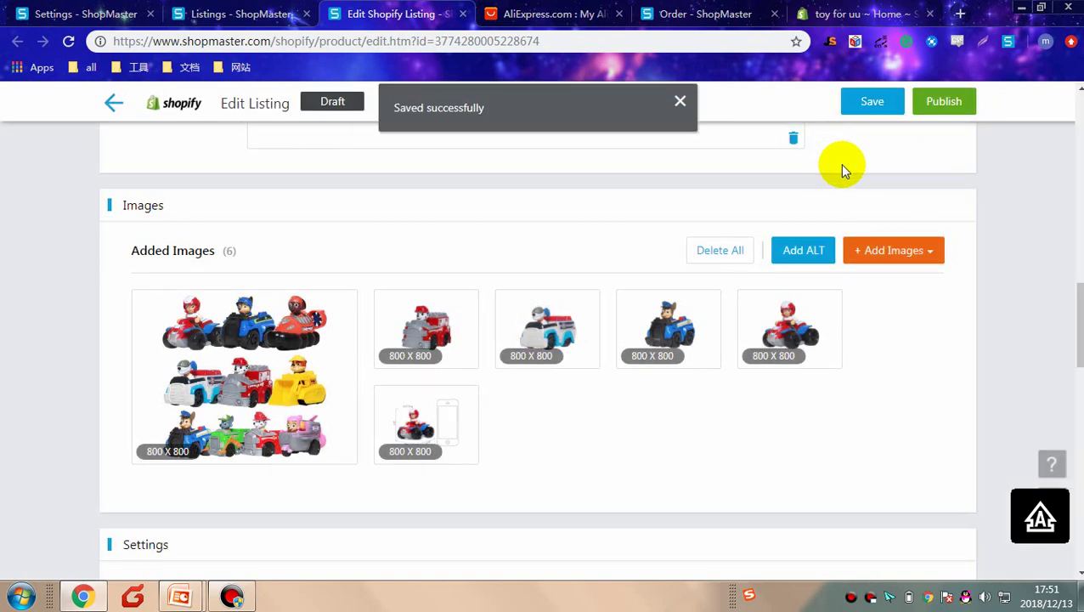
{"action": "left_click", "coordinate": [945, 106]}
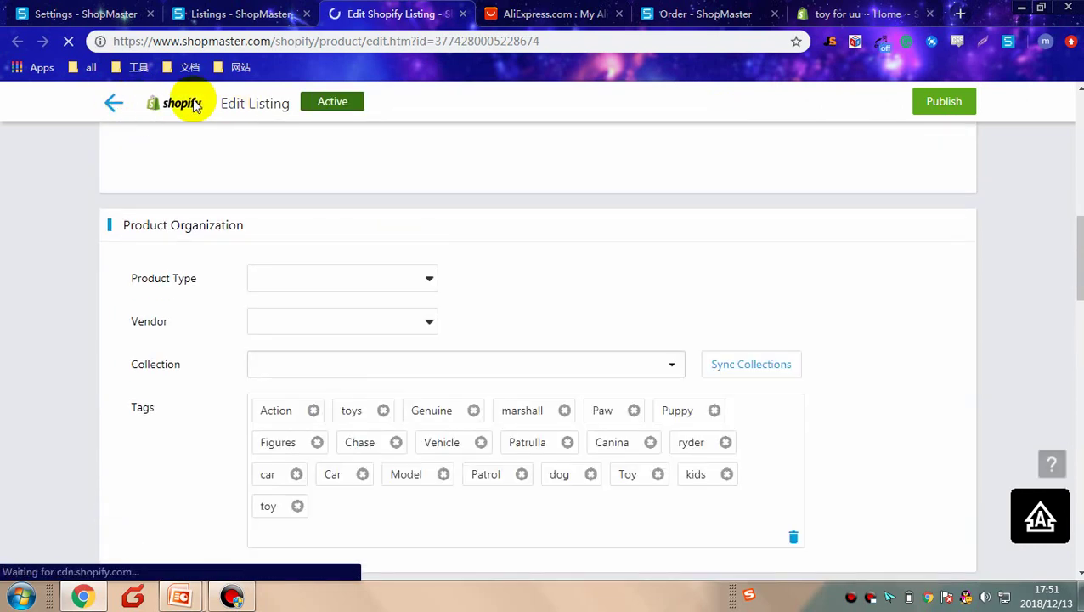
{"action": "left_click", "coordinate": [113, 102]}
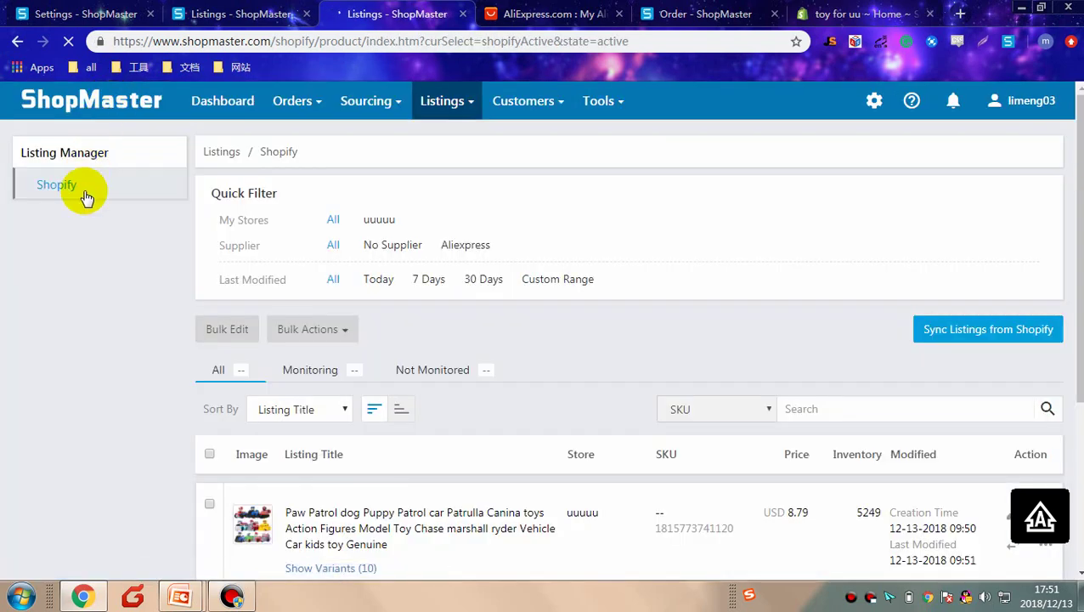
Show the Active Shopify listings: Paw Patrol car at USD 8.79, night light at USD 15.48.
{"action": "left_click", "coordinate": [85, 187]}
{"action": "left_click", "coordinate": [86, 216]}
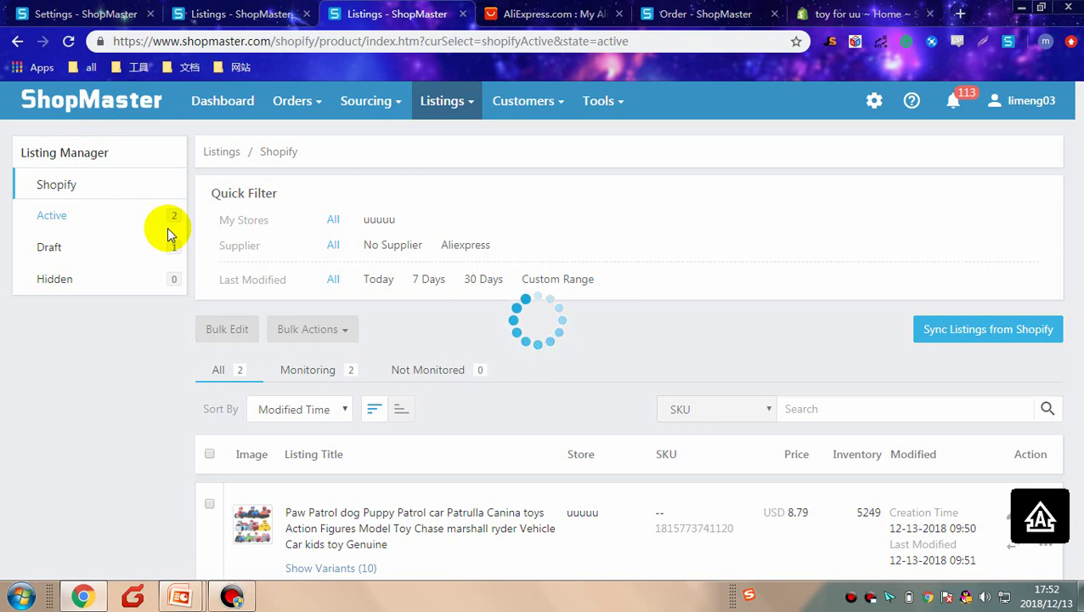
{"action": "scroll", "coordinate": [799, 370], "scroll_direction": "down", "scroll_amount": 1}
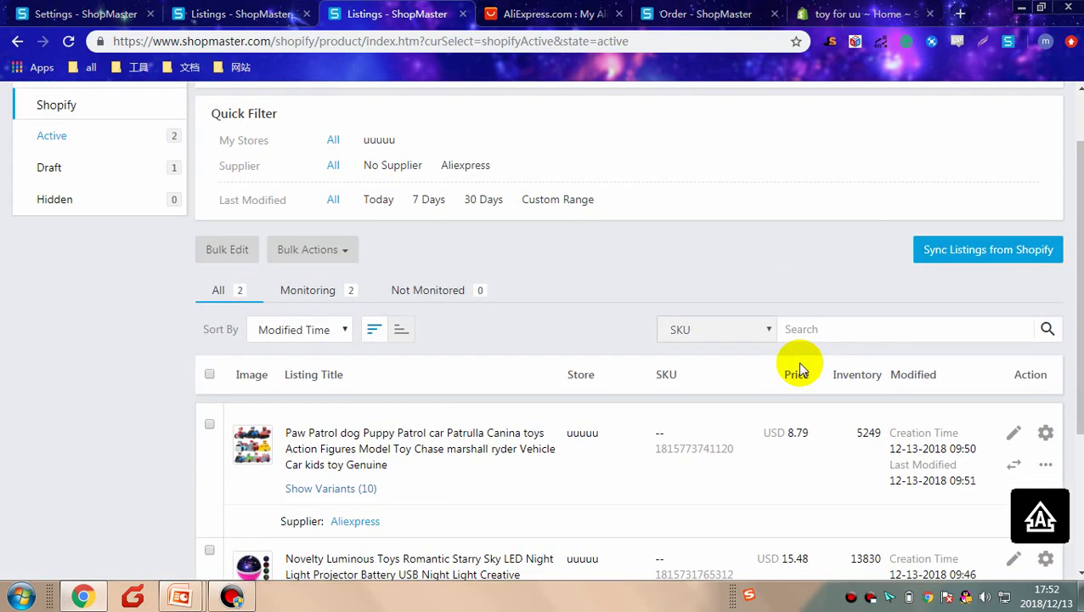
{"action": "scroll", "coordinate": [798, 369], "scroll_direction": "down", "scroll_amount": 3}
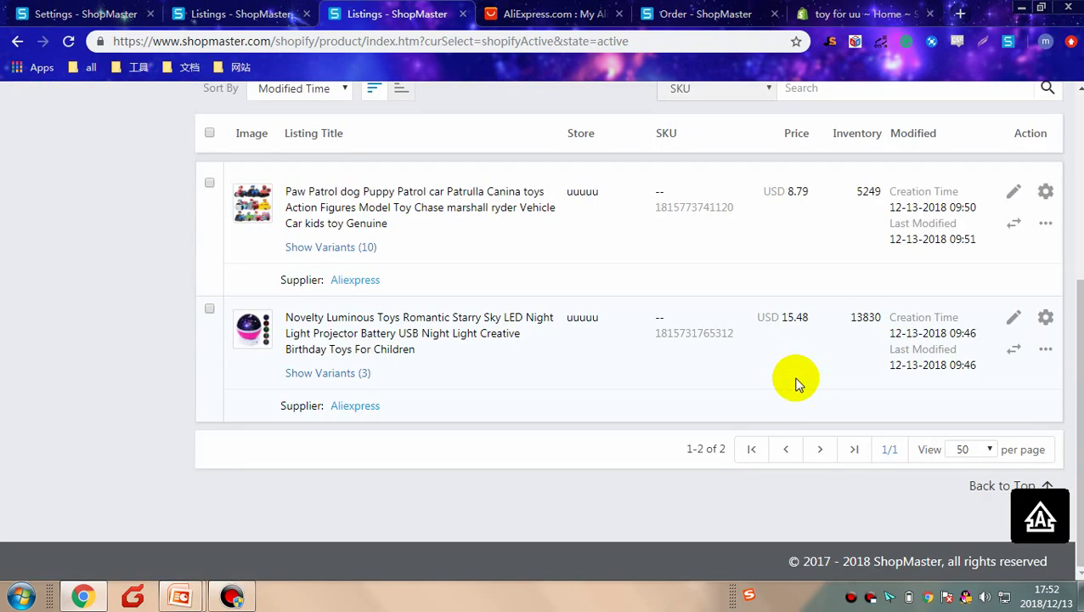
{"action": "scroll", "coordinate": [796, 384], "scroll_direction": "up", "scroll_amount": 3}
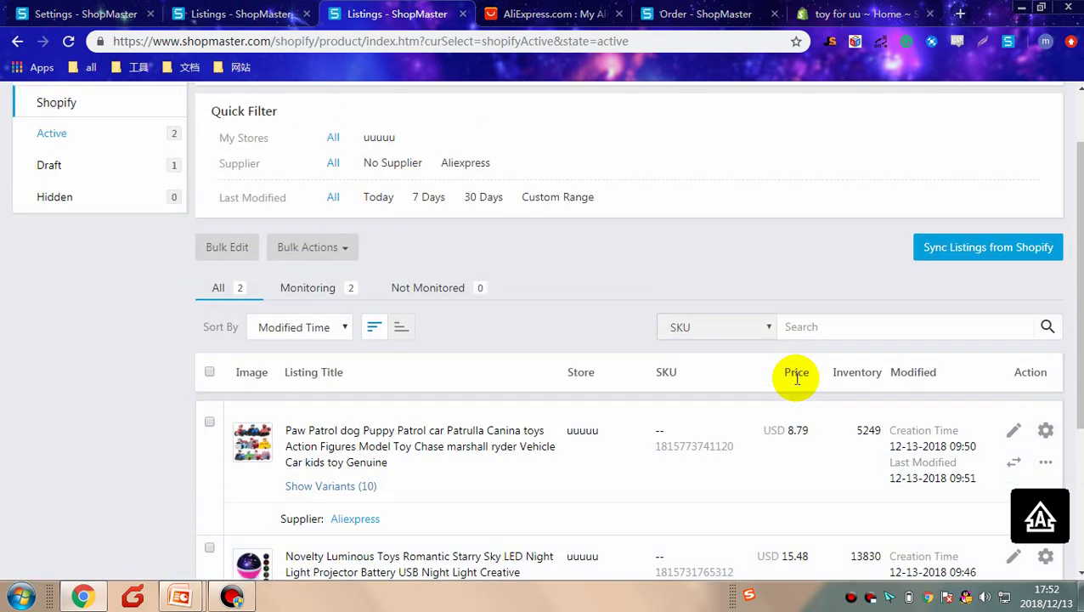
{"action": "scroll", "coordinate": [796, 380], "scroll_direction": "down", "scroll_amount": 3}
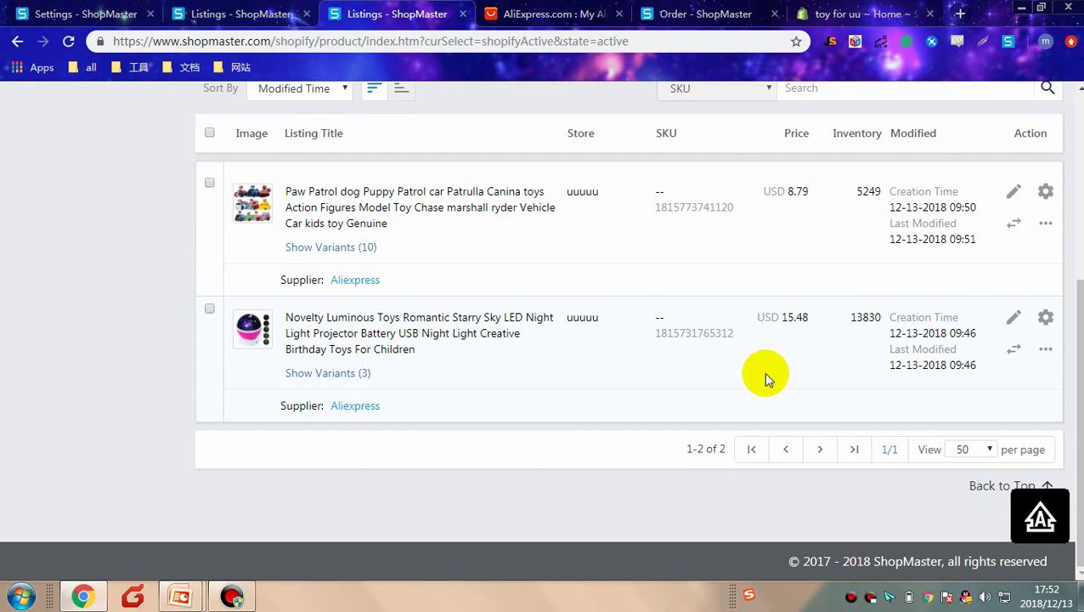
{"action": "scroll", "coordinate": [763, 372], "scroll_direction": "up", "scroll_amount": 4}
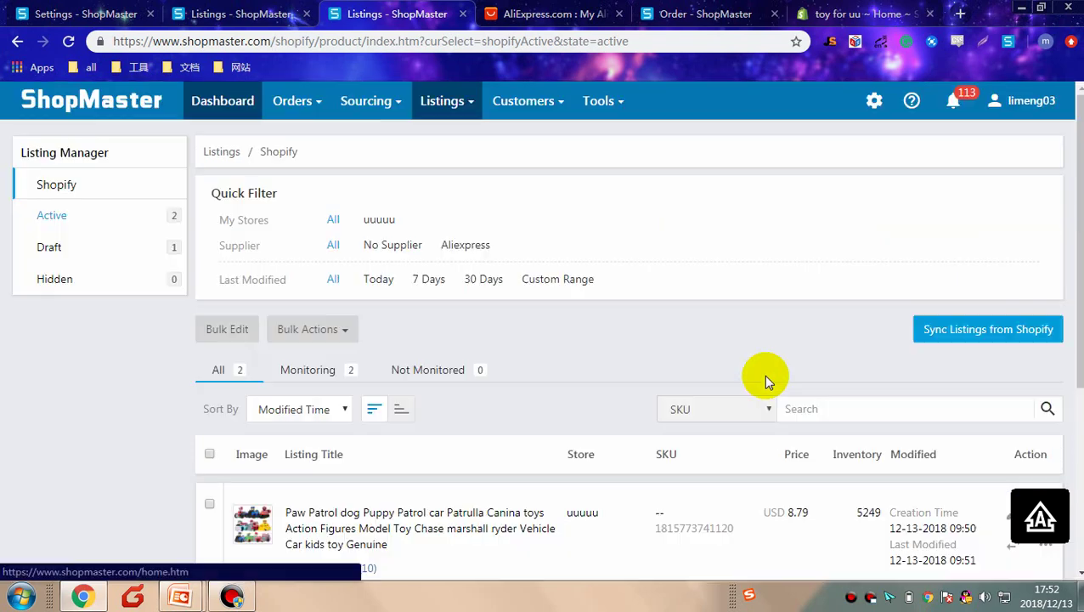
Open the order list from the Orders menu, showing an empty Ready to Ship view.
{"action": "left_click", "coordinate": [321, 125]}
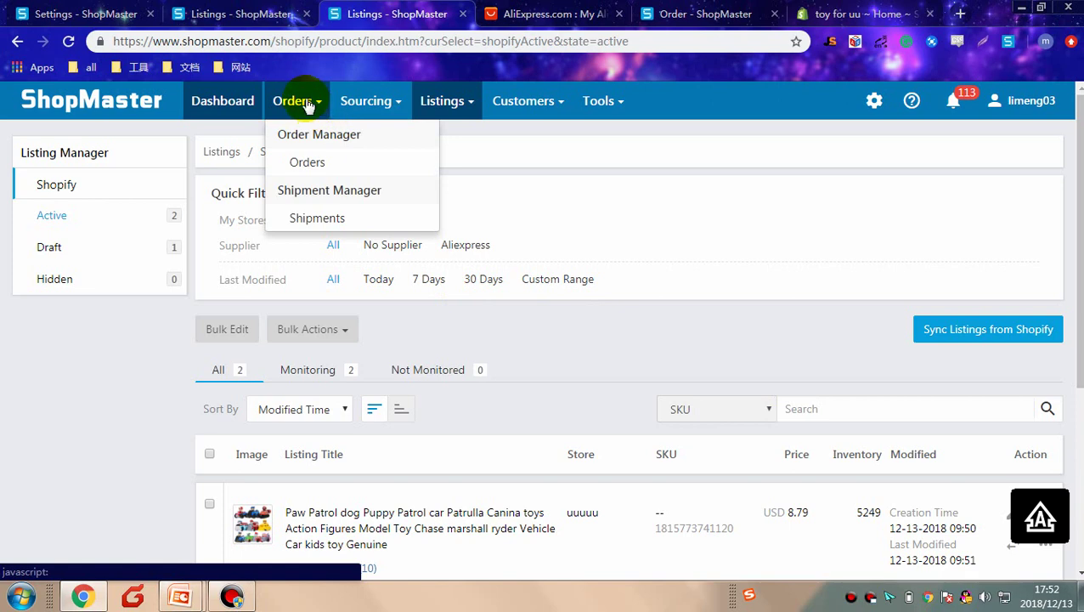
{"action": "left_click", "coordinate": [311, 166]}
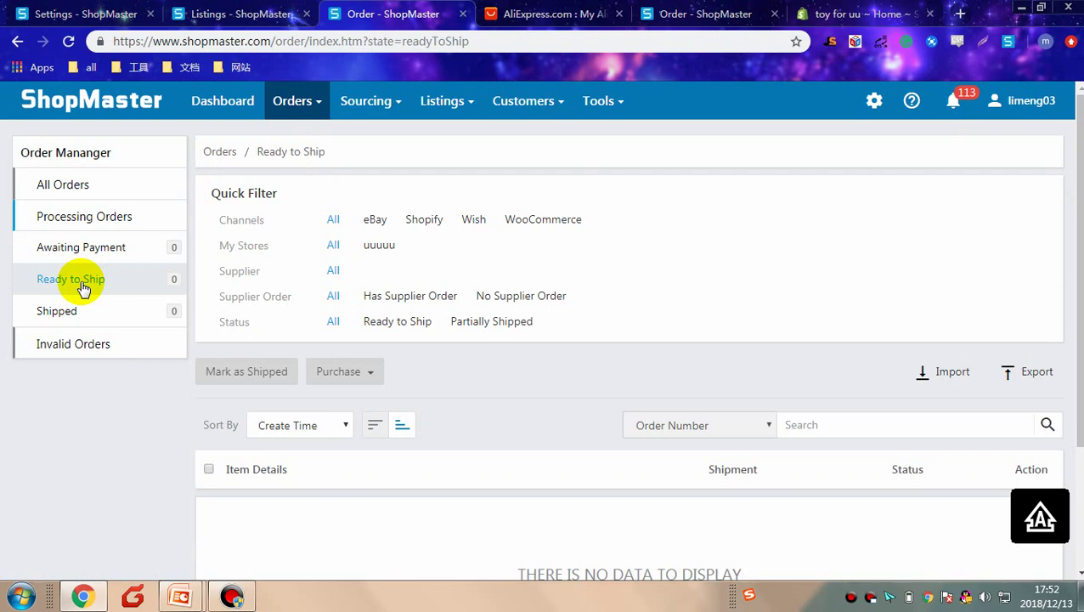
Switch to the sample-orders tab and view one order's Shipping Address for the recipient in China.
{"action": "key", "text": "Tab"}
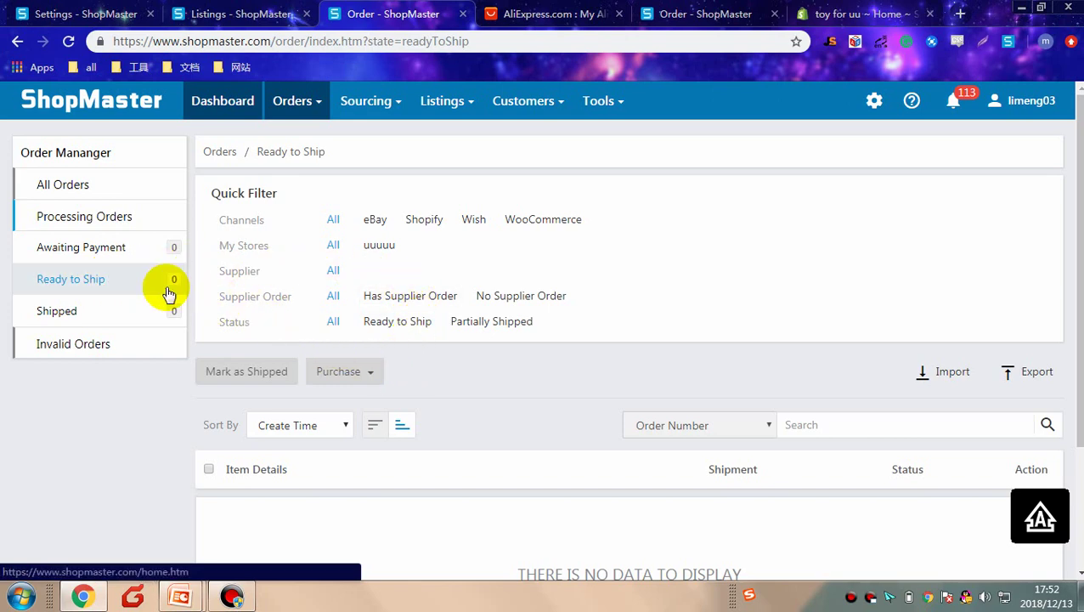
{"action": "key", "text": "ctrl+5"}
{"action": "scroll", "coordinate": [104, 271], "scroll_direction": "up", "scroll_amount": 4}
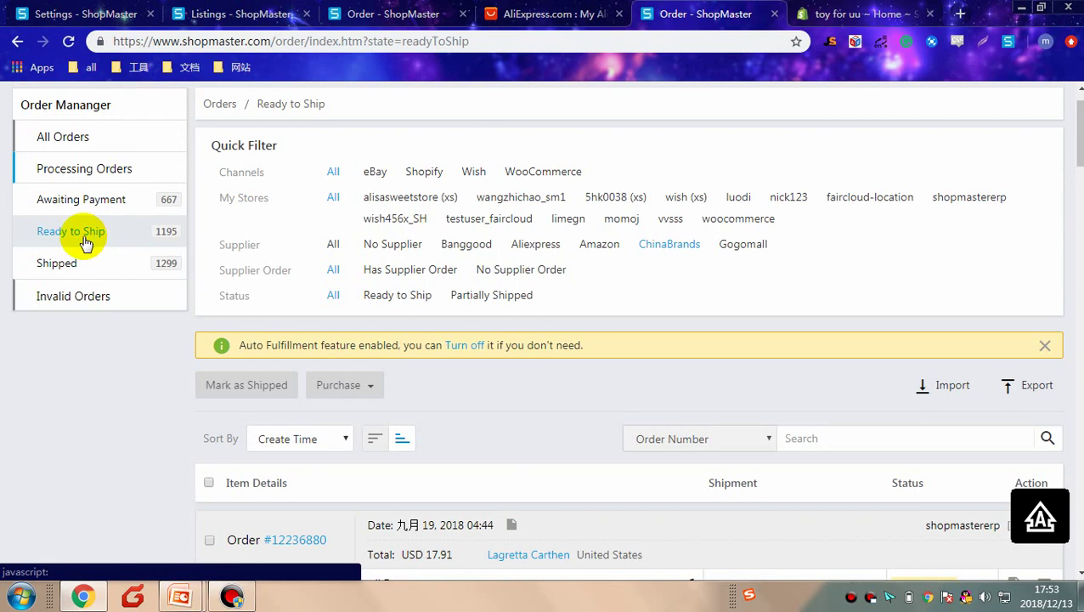
{"action": "scroll", "coordinate": [348, 338], "scroll_direction": "down", "scroll_amount": 2}
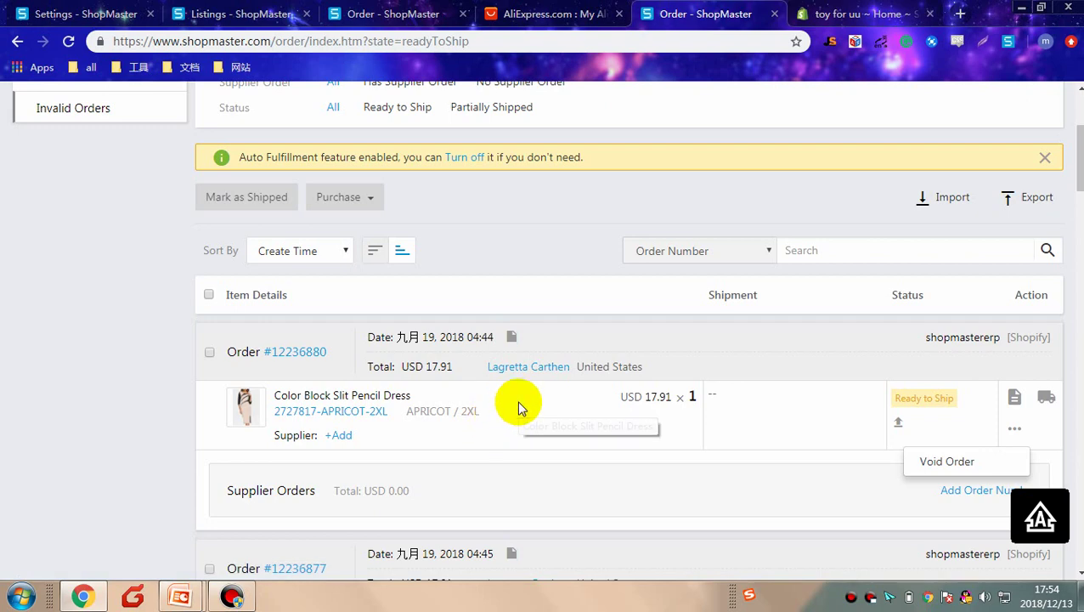
{"action": "left_click", "coordinate": [536, 371]}
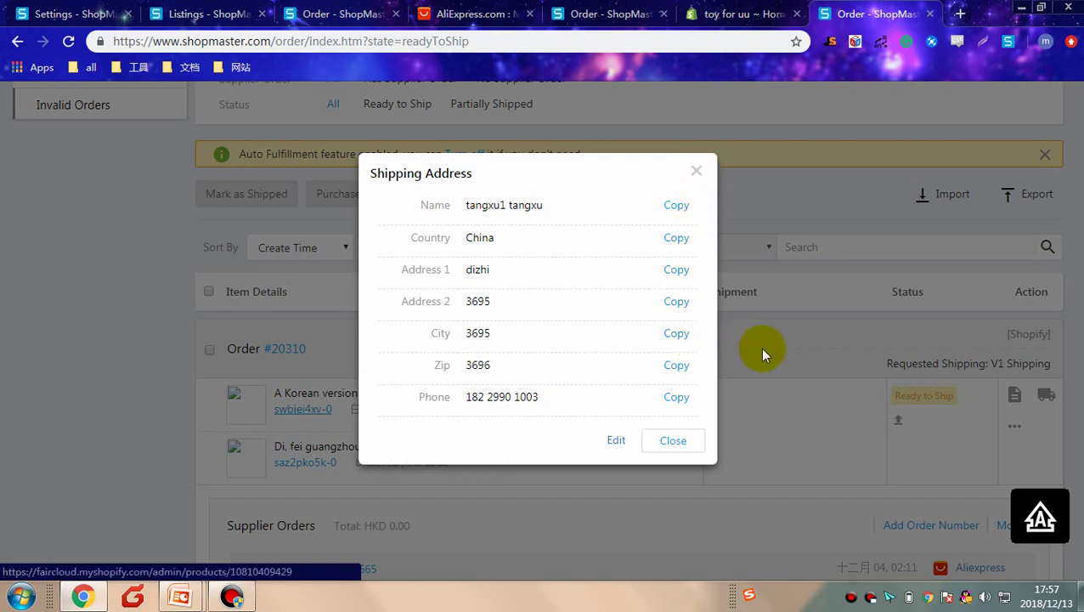
Close the shipping address details and tick order #33107 in the Ready to Ship list.
{"action": "left_click", "coordinate": [696, 171]}
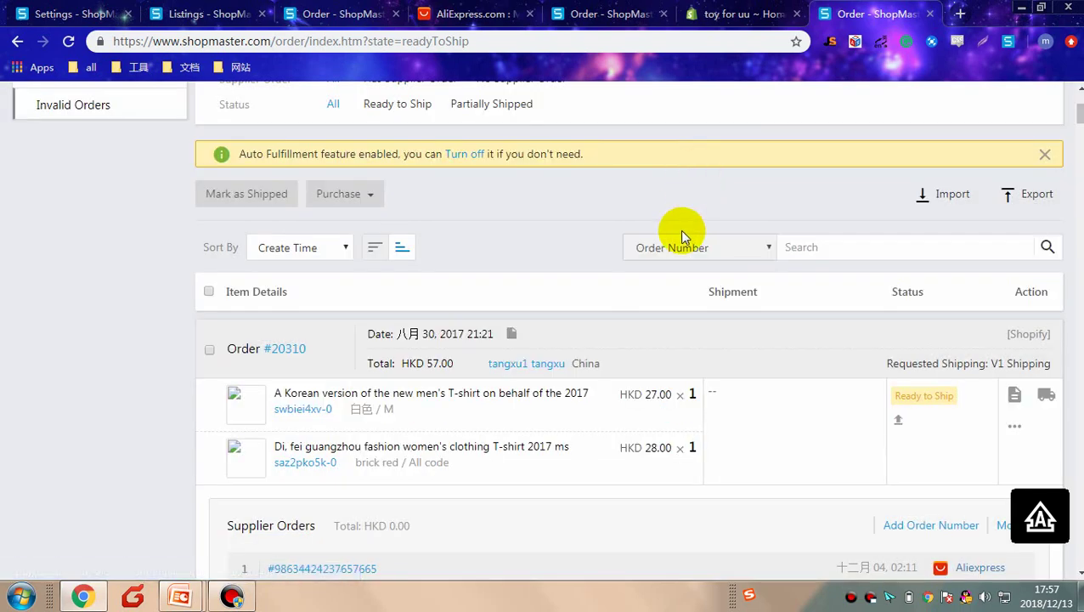
{"action": "scroll", "coordinate": [679, 242], "scroll_direction": "down", "scroll_amount": 3}
{"action": "scroll", "coordinate": [679, 257], "scroll_direction": "up", "scroll_amount": 2}
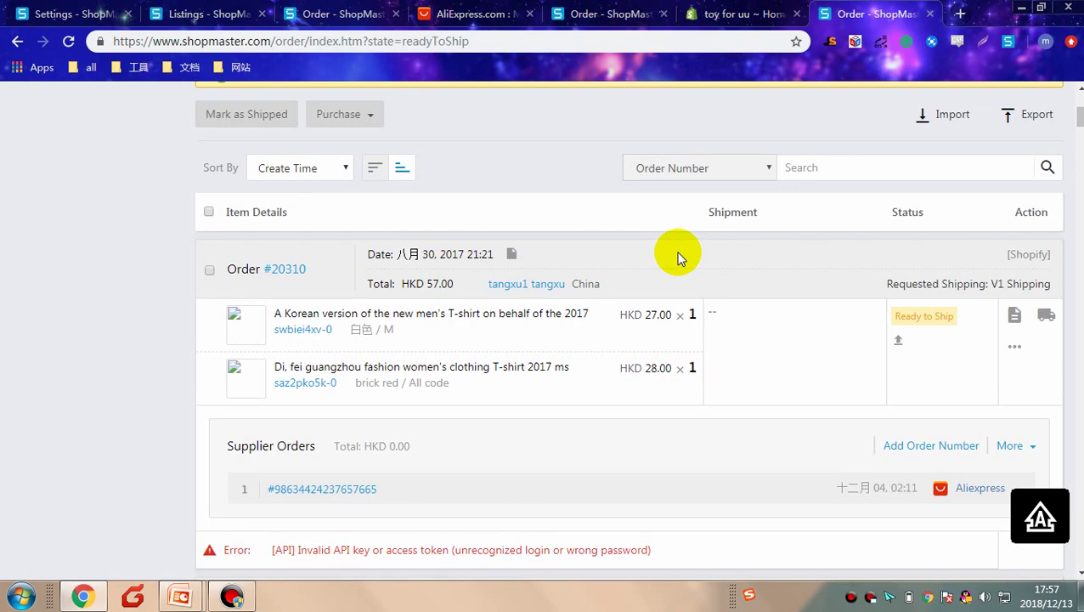
{"action": "scroll", "coordinate": [679, 257], "scroll_direction": "up", "scroll_amount": 1}
{"action": "scroll", "coordinate": [679, 246], "scroll_direction": "down", "scroll_amount": 1}
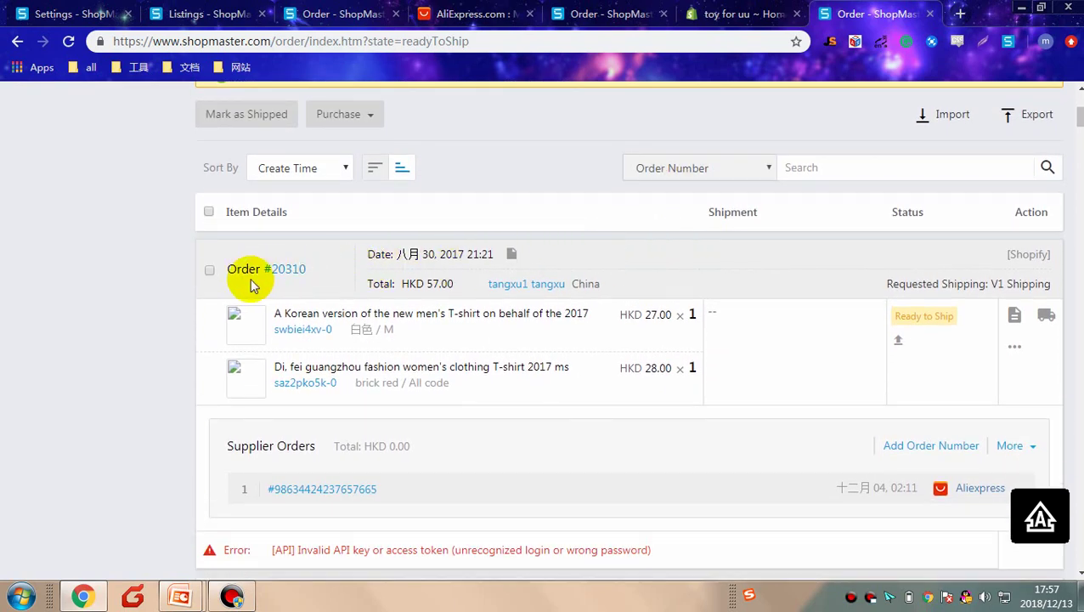
{"action": "scroll", "coordinate": [259, 318], "scroll_direction": "down", "scroll_amount": 6}
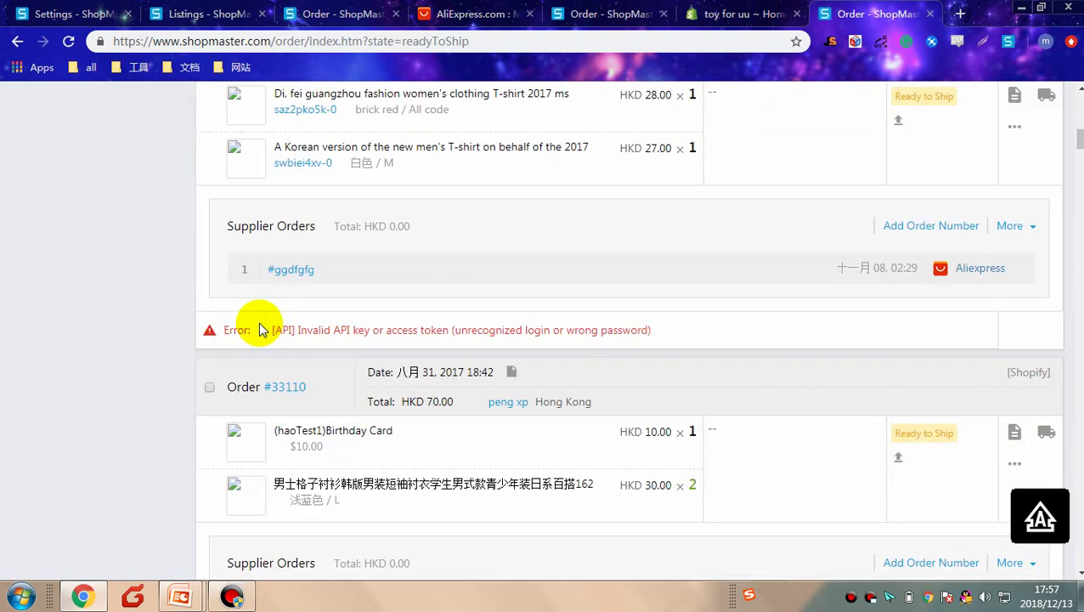
{"action": "scroll", "coordinate": [264, 327], "scroll_direction": "down", "scroll_amount": 8}
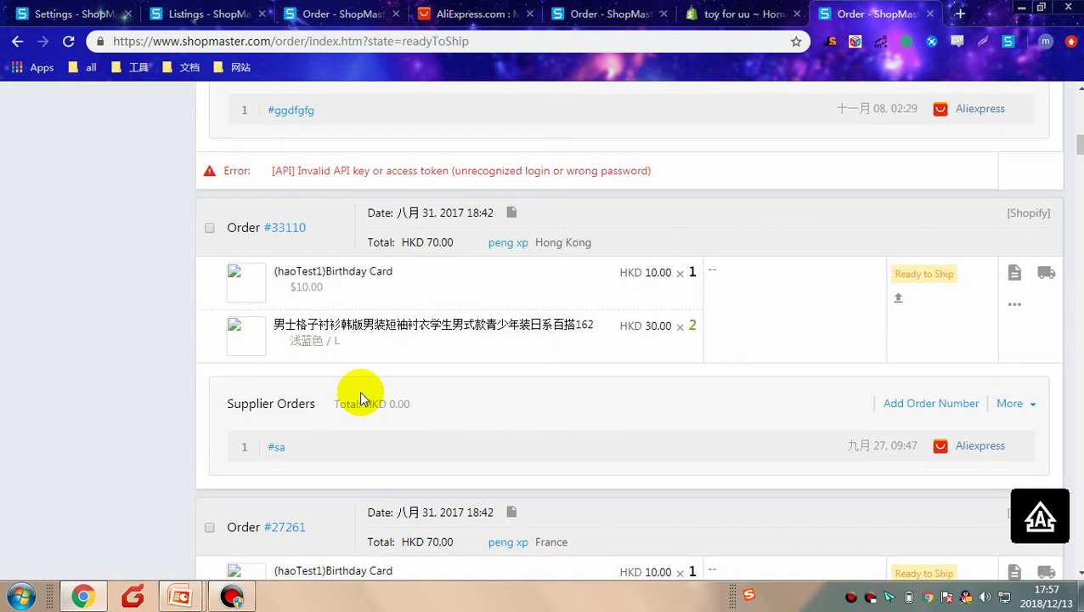
{"action": "key", "text": "ctrl+l"}
{"action": "left_click", "coordinate": [209, 223]}
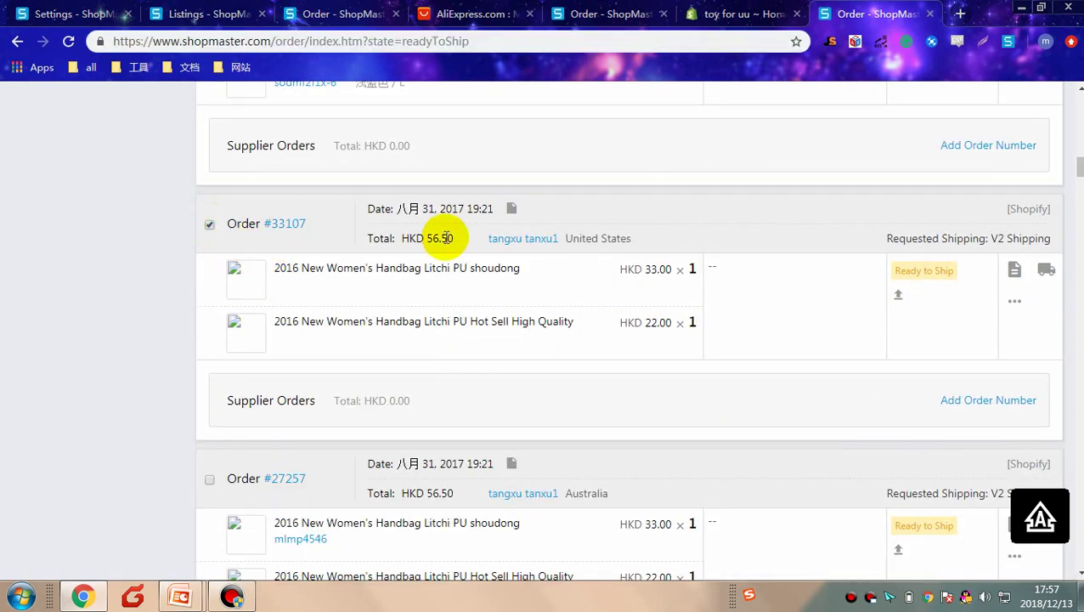
Begin Mark as Shipped for the selected order #33107 (1 order, 2 items).
{"action": "scroll", "coordinate": [476, 247], "scroll_direction": "up", "scroll_amount": 3}
{"action": "scroll", "coordinate": [508, 266], "scroll_direction": "down", "scroll_amount": 2}
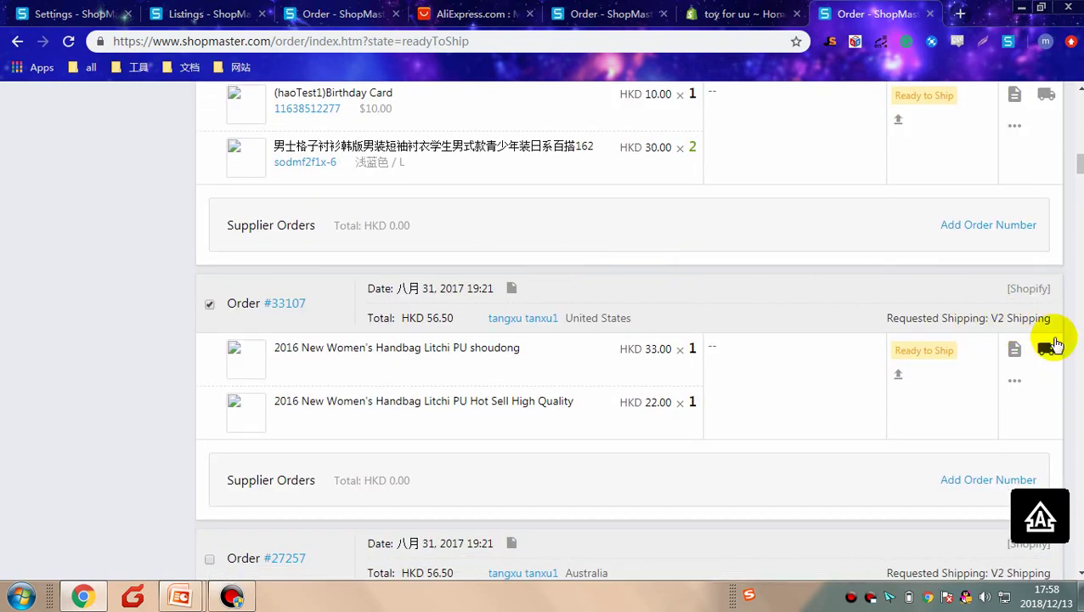
{"action": "left_click", "coordinate": [1014, 381]}
{"action": "scroll", "coordinate": [618, 338], "scroll_direction": "down", "scroll_amount": 1}
{"action": "scroll", "coordinate": [618, 338], "scroll_direction": "up", "scroll_amount": 10}
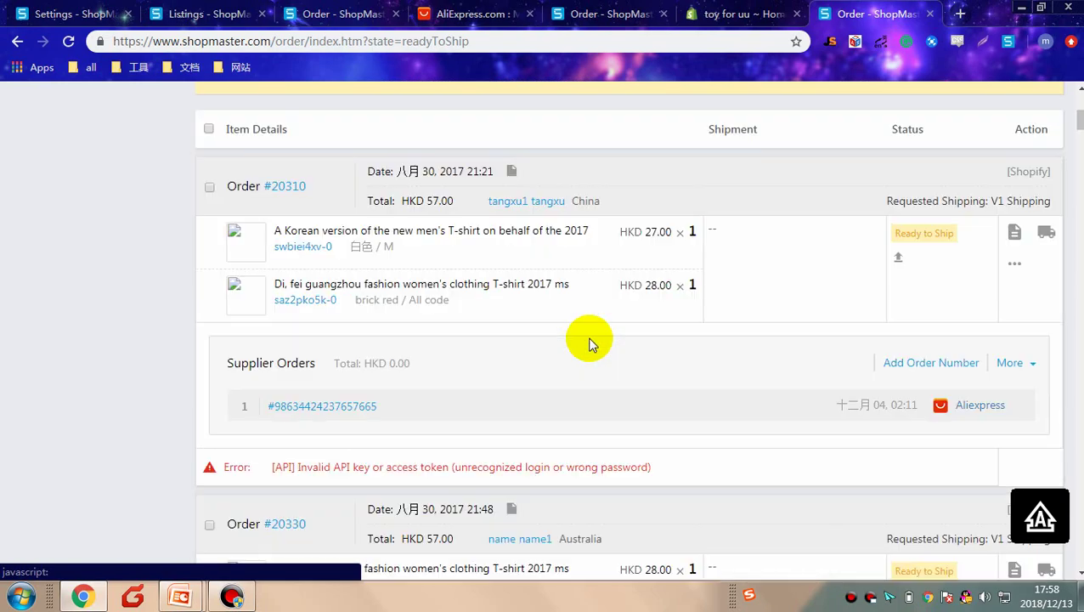
{"action": "scroll", "coordinate": [586, 340], "scroll_direction": "up", "scroll_amount": 3}
{"action": "left_click", "coordinate": [243, 270]}
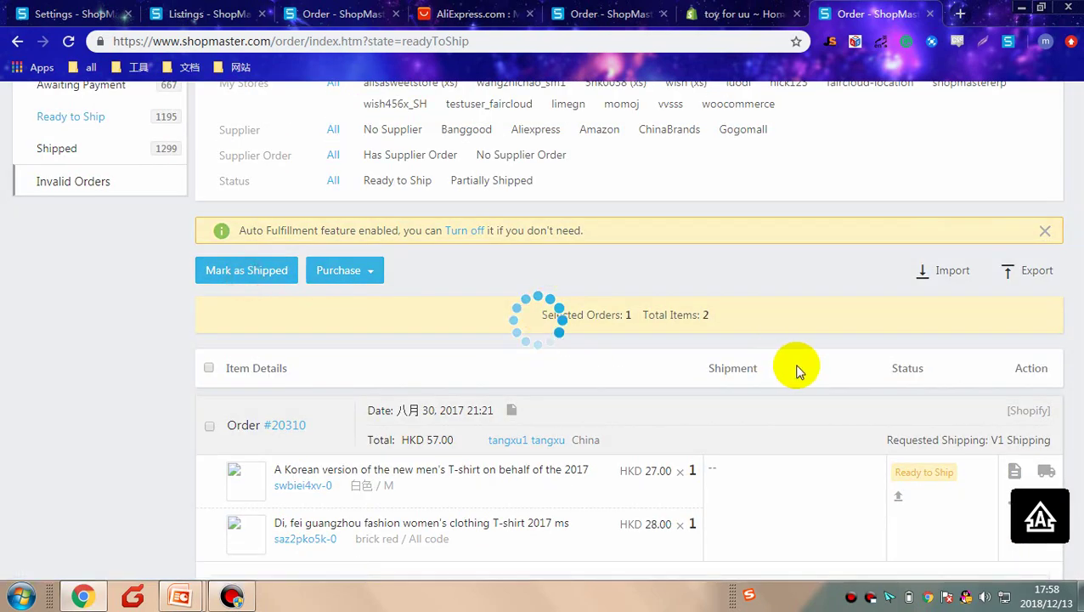
Submit order 33107 as shipped with tracking 5555 via DHL, then dismiss the 'Stores is missing' report.
{"action": "left_click", "coordinate": [503, 194]}
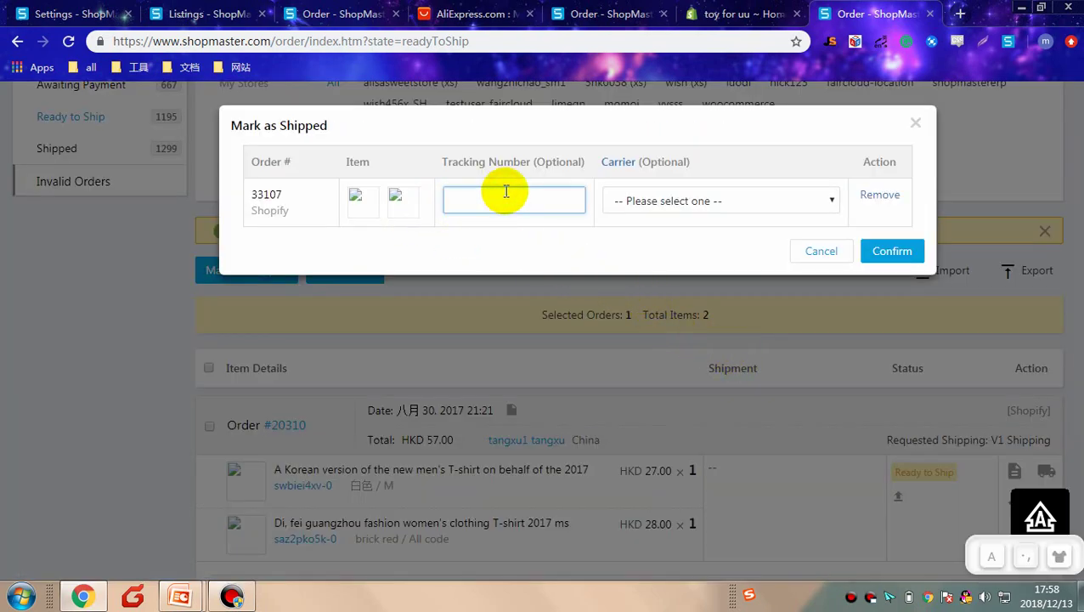
{"action": "type", "text": "5555"}
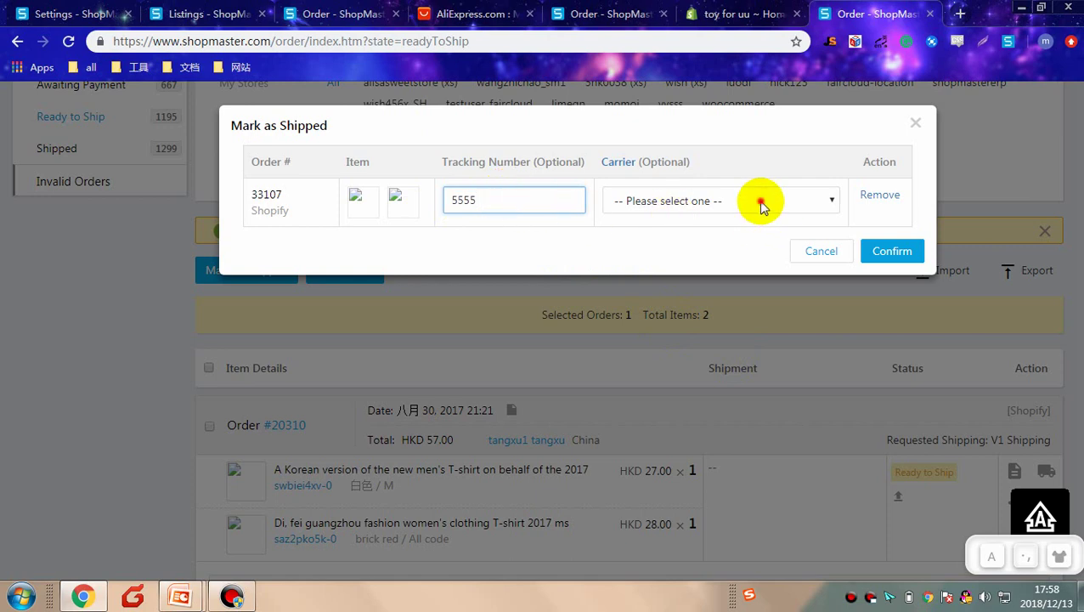
{"action": "left_click", "coordinate": [759, 201]}
{"action": "left_click", "coordinate": [654, 396]}
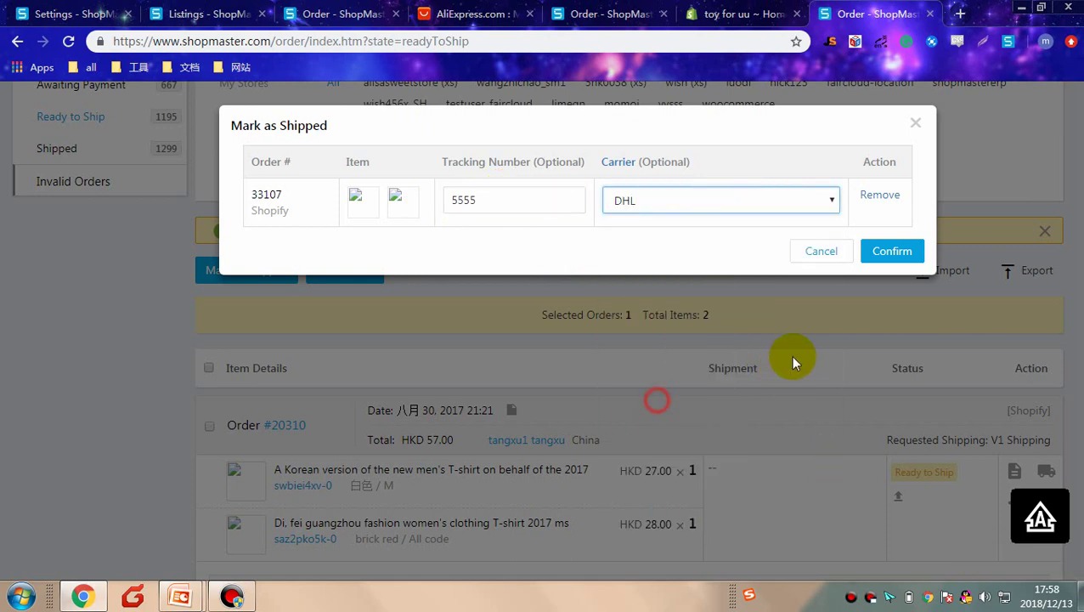
{"action": "left_click", "coordinate": [885, 251]}
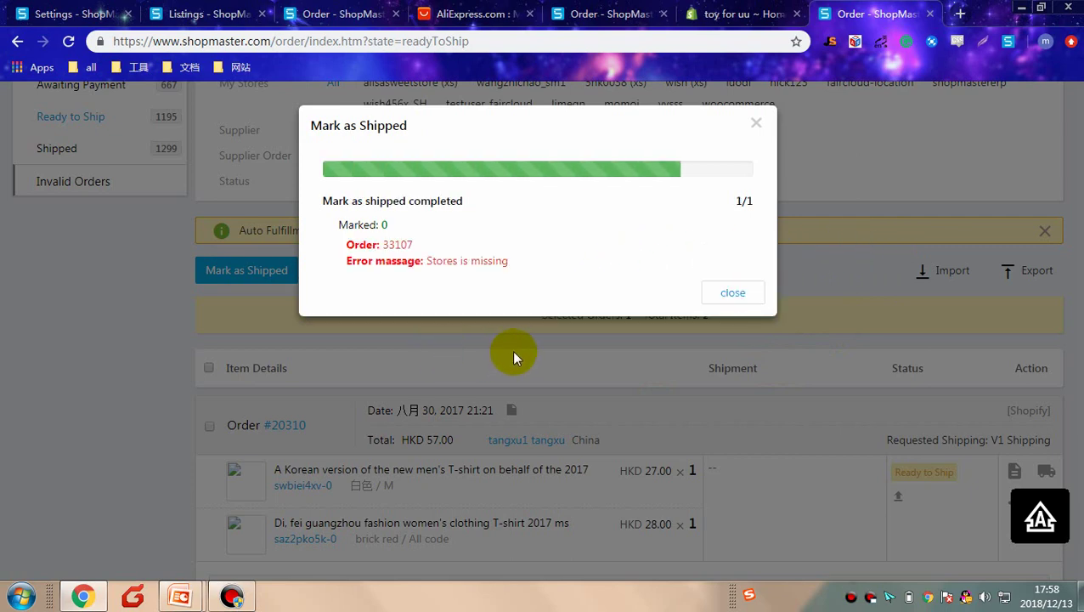
{"action": "left_click", "coordinate": [756, 125]}
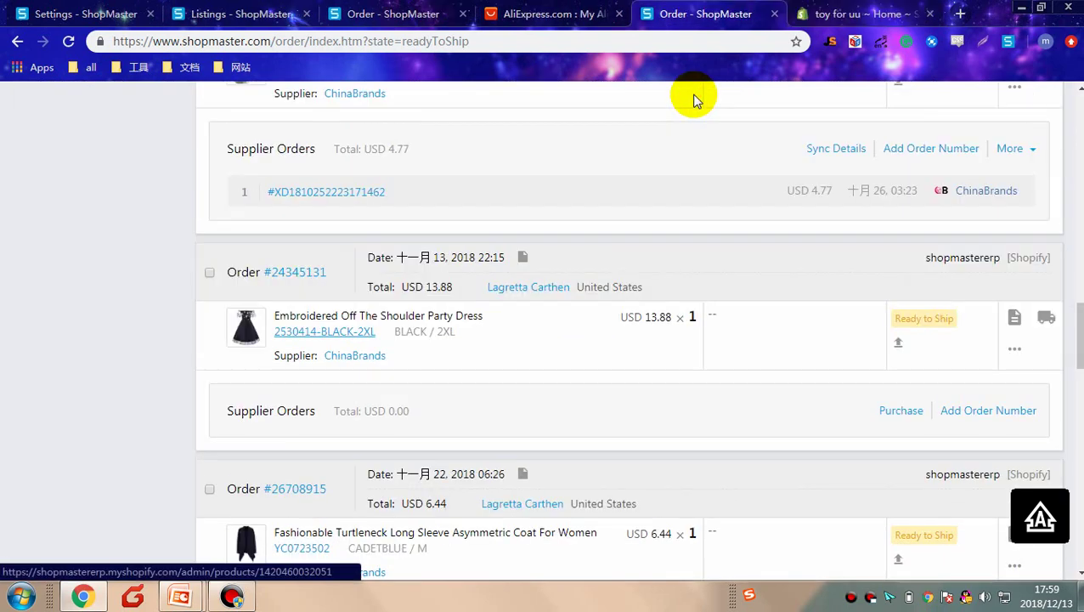
{"action": "left_click", "coordinate": [417, 8]}
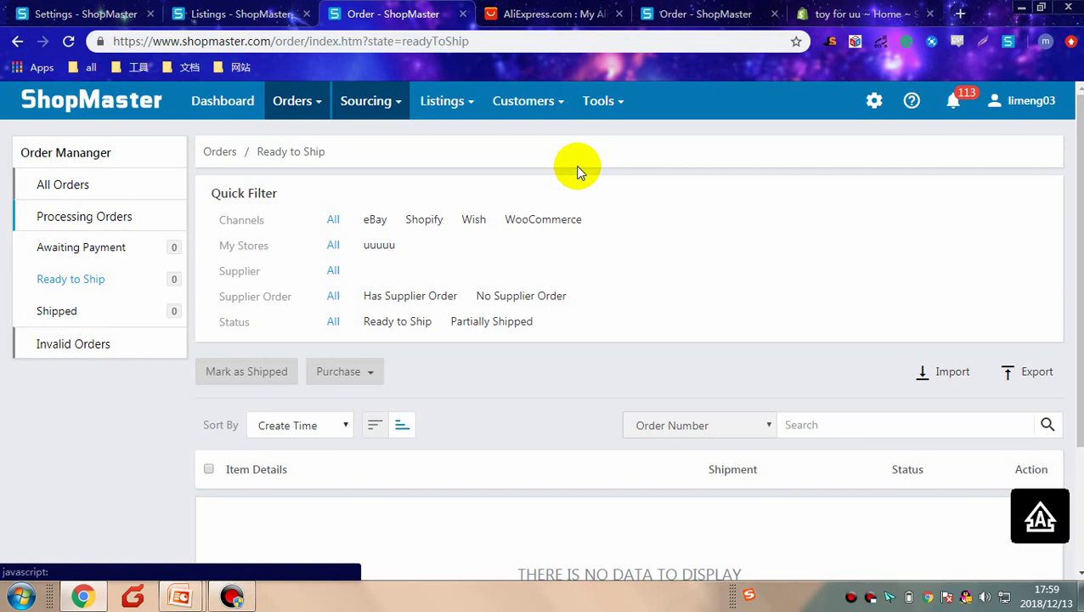
{"action": "left_click", "coordinate": [688, 14]}
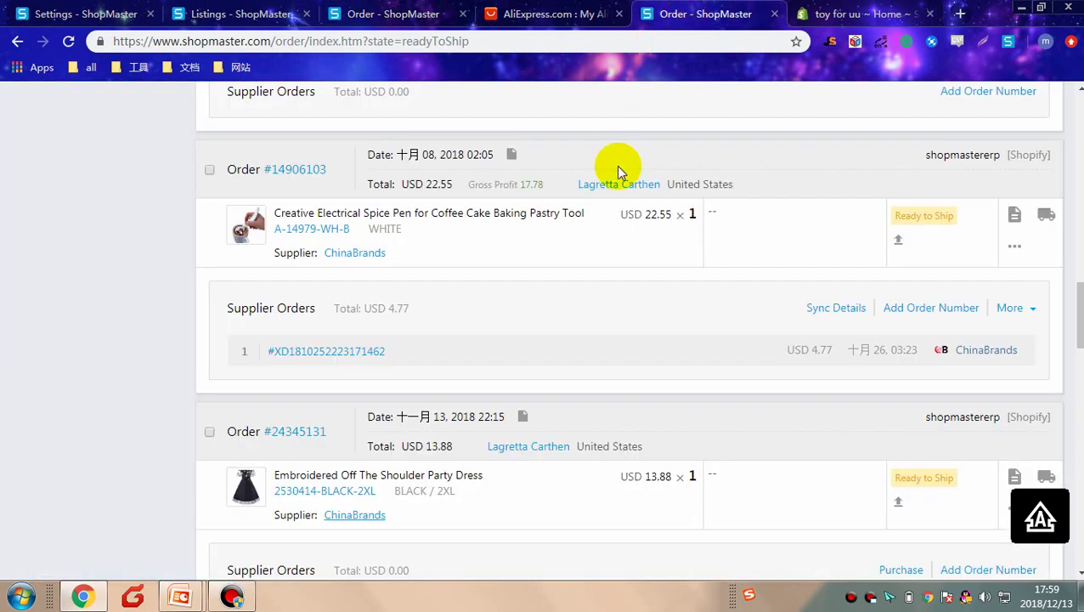
{"action": "scroll", "coordinate": [608, 230], "scroll_direction": "down", "scroll_amount": 6}
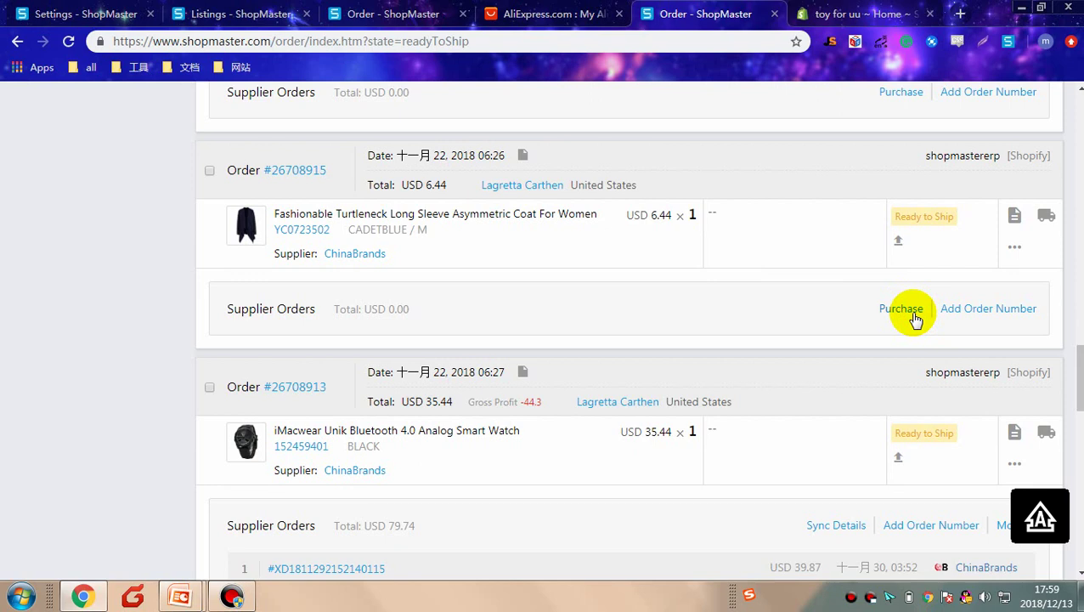
{"action": "scroll", "coordinate": [915, 319], "scroll_direction": "up", "scroll_amount": 2}
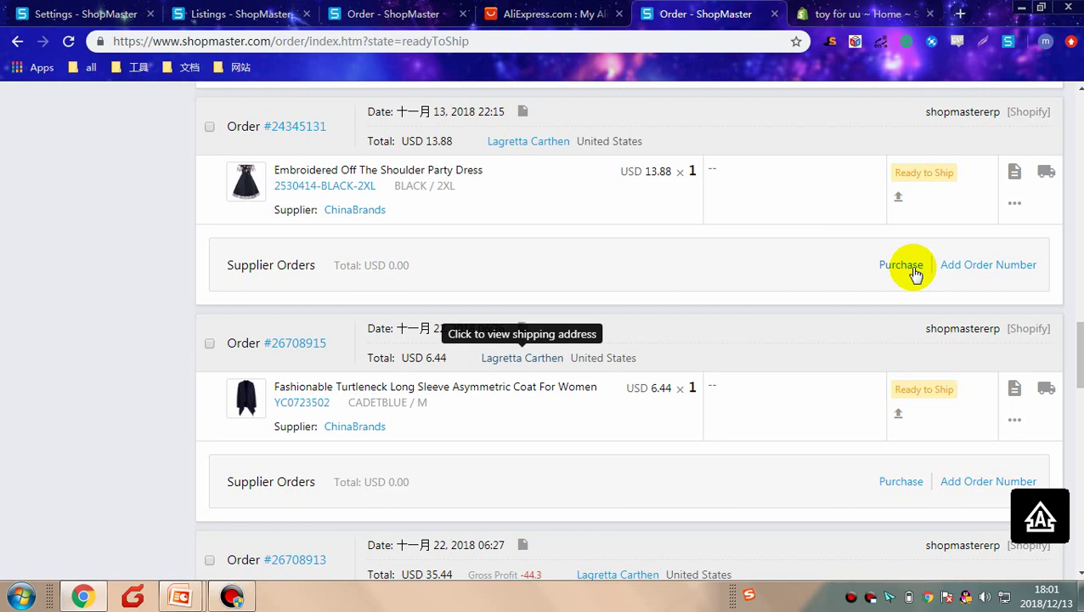
{"action": "left_click_drag", "start_coordinate": [1072, 345], "coordinate": [981, 97]}
Turn Auto Fulfillment ON in the Dropship Settings' Auto Order Settings page.
{"action": "left_click", "coordinate": [899, 101]}
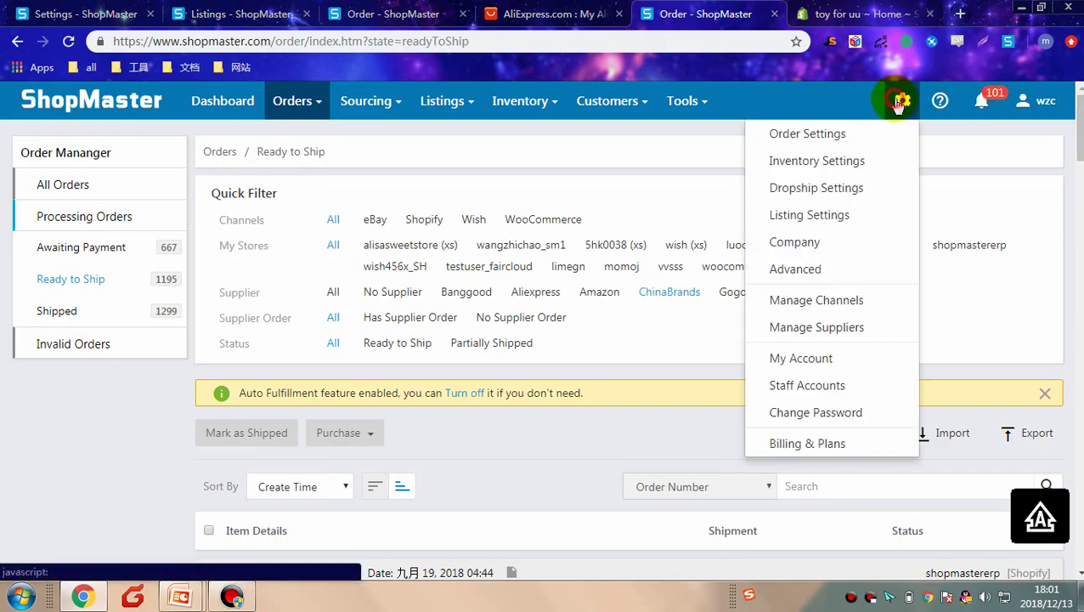
{"action": "left_click", "coordinate": [830, 185]}
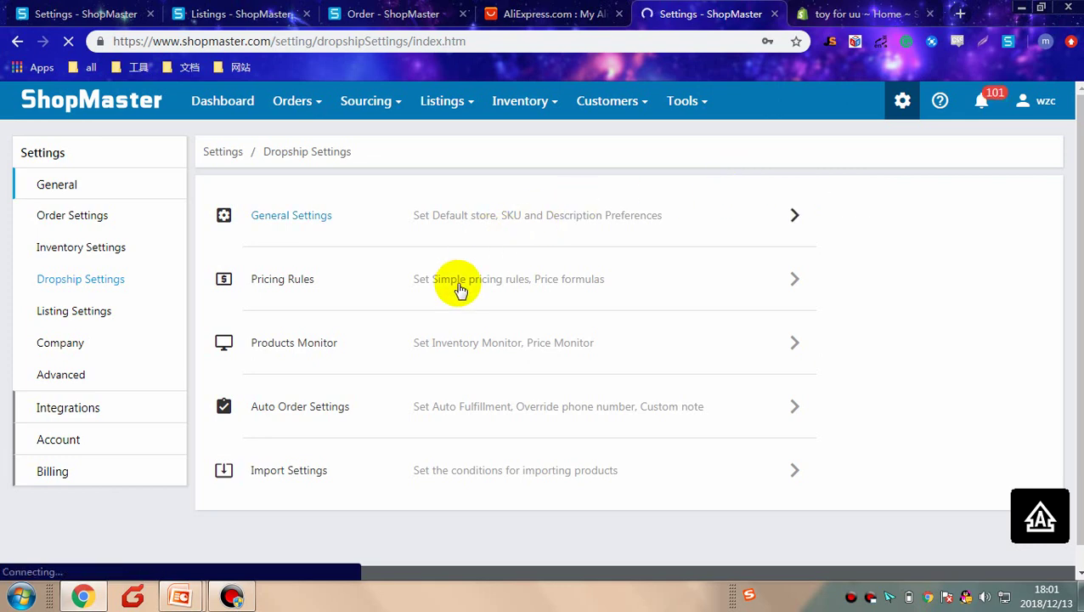
{"action": "left_click", "coordinate": [328, 413]}
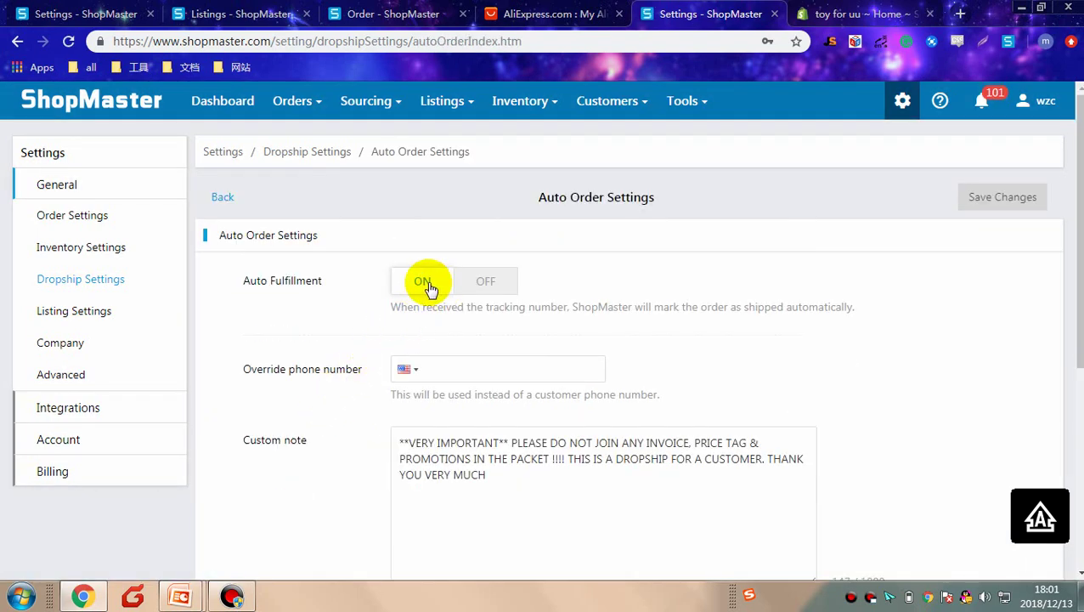
{"action": "left_click", "coordinate": [428, 287]}
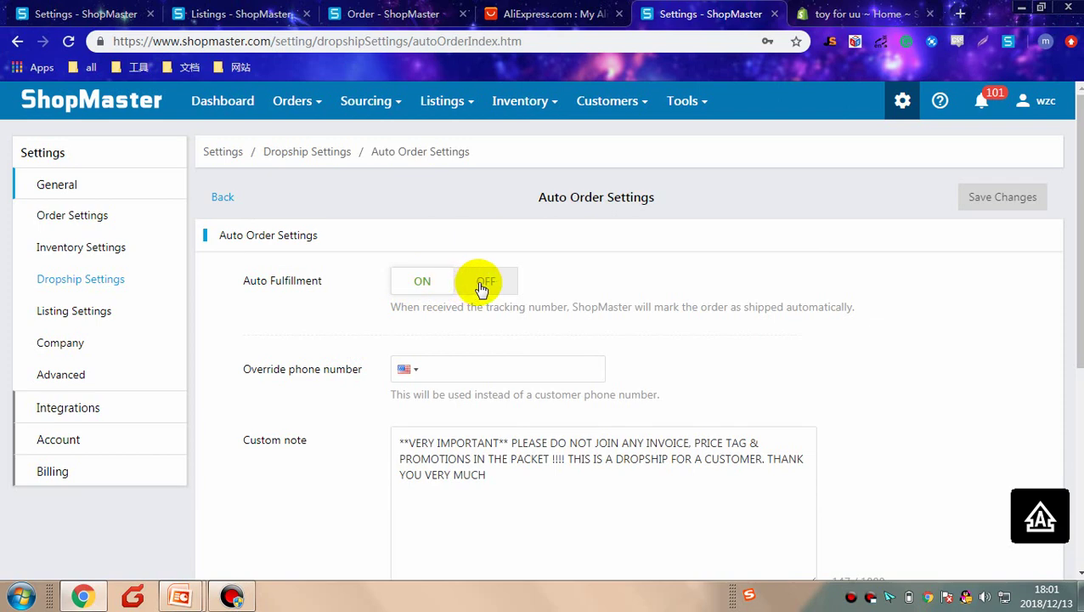
{"action": "mouse_move", "coordinate": [617, 113]}
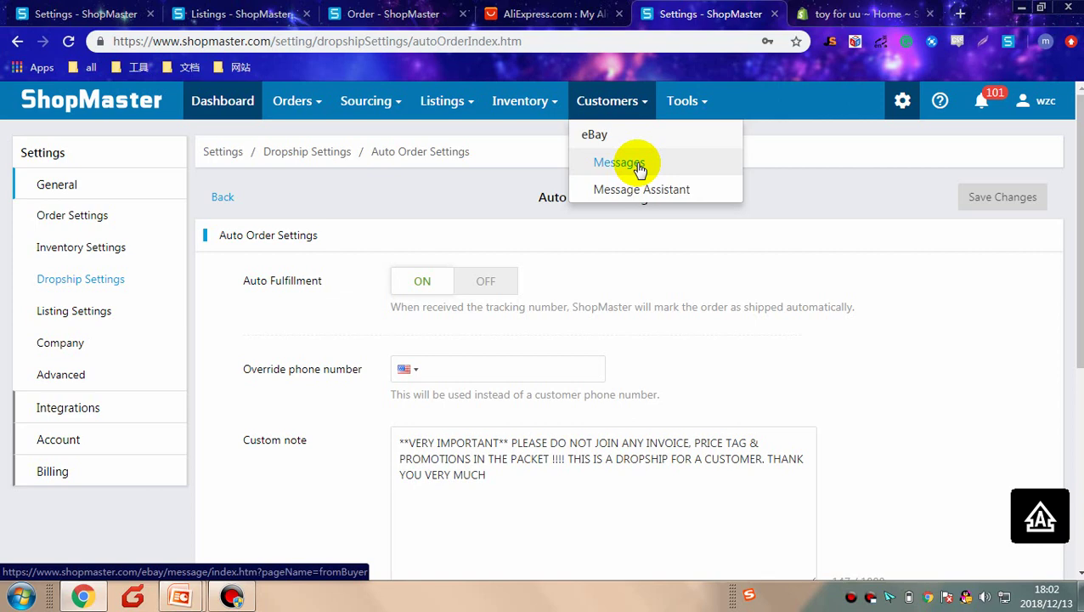
Open the eBay Message Assistant listing each store's Buyer Paid and Order Shipped messages.
{"action": "key", "text": "Tab"}
{"action": "key", "text": "Tab"}
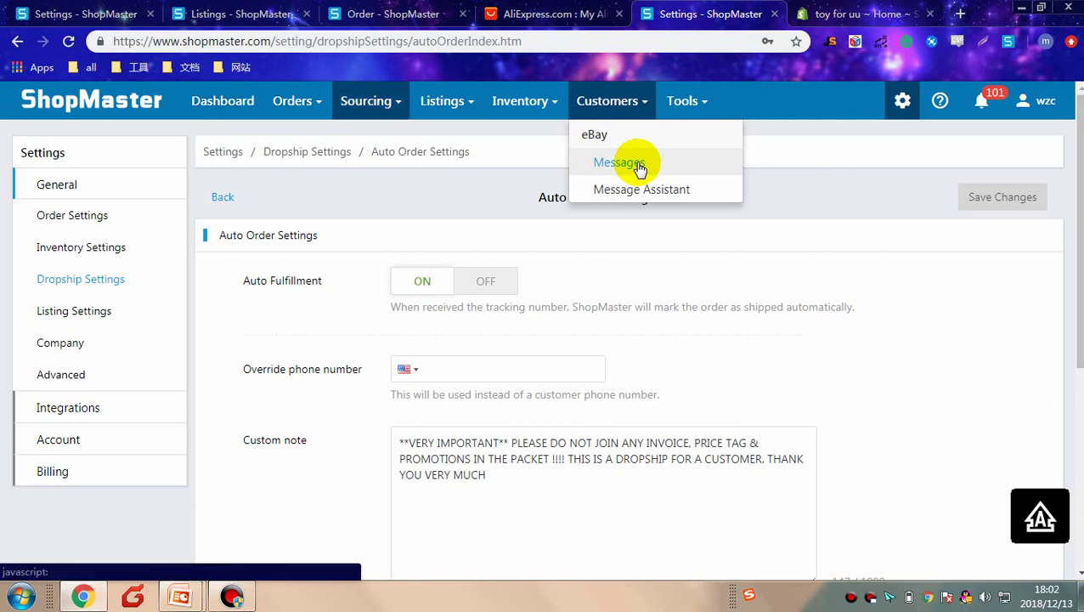
{"action": "key", "text": "Tab"}
{"action": "key", "text": "Tab"}
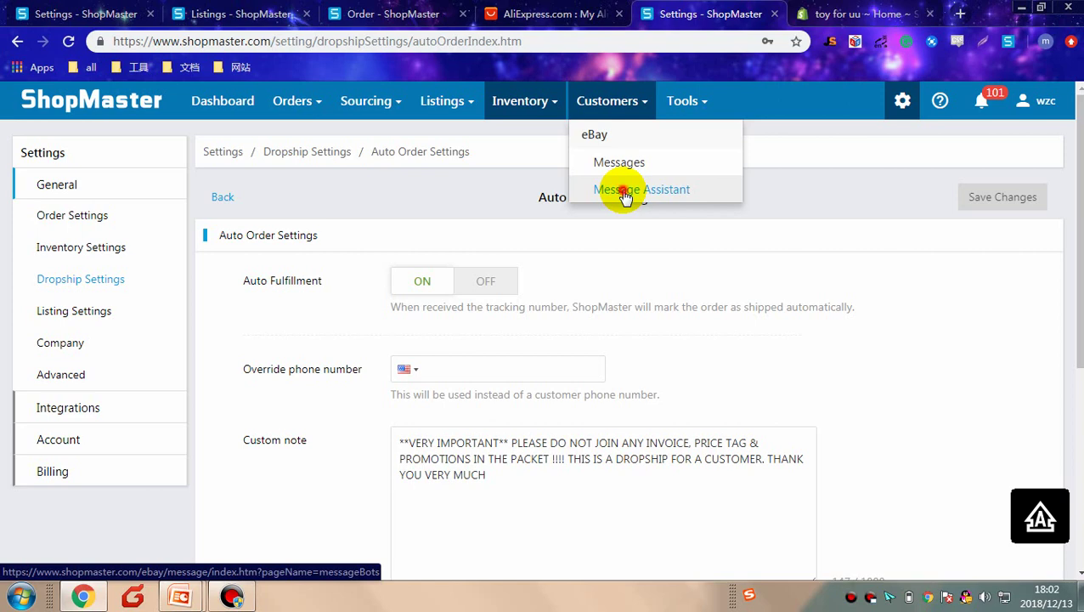
{"action": "left_click", "coordinate": [625, 194]}
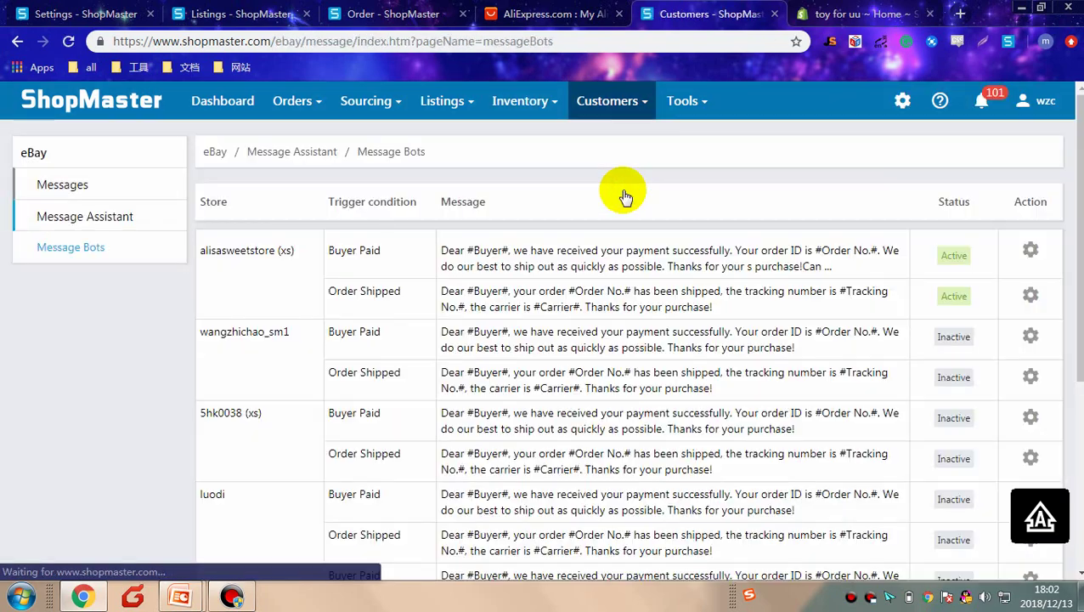
{"action": "mouse_move", "coordinate": [693, 113]}
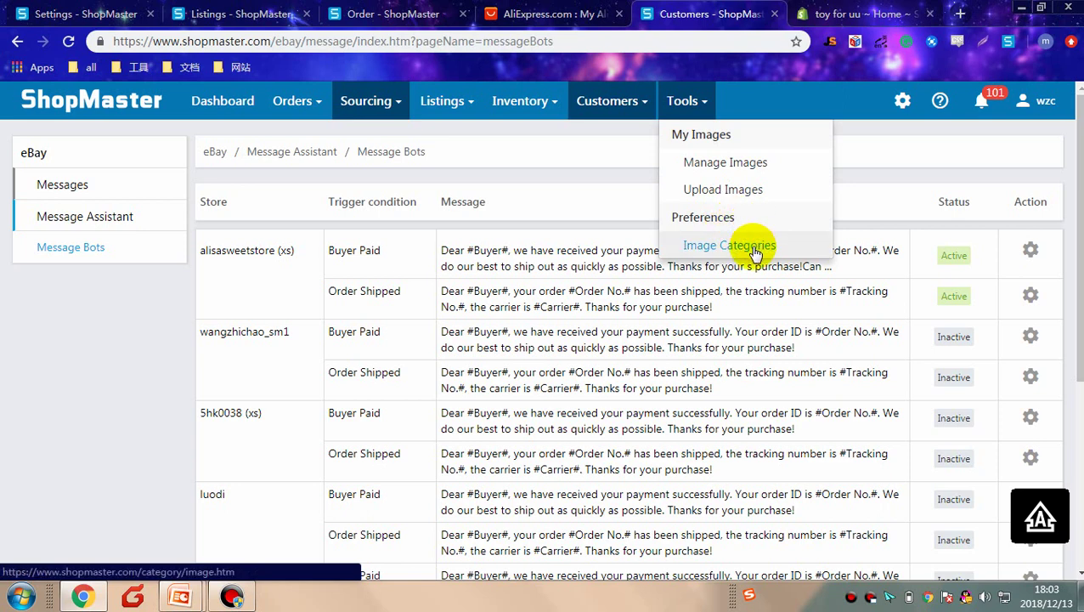
View the Contact Support Team form, then switch to the closing slide with support email and Facebook.
{"action": "left_click", "coordinate": [940, 103]}
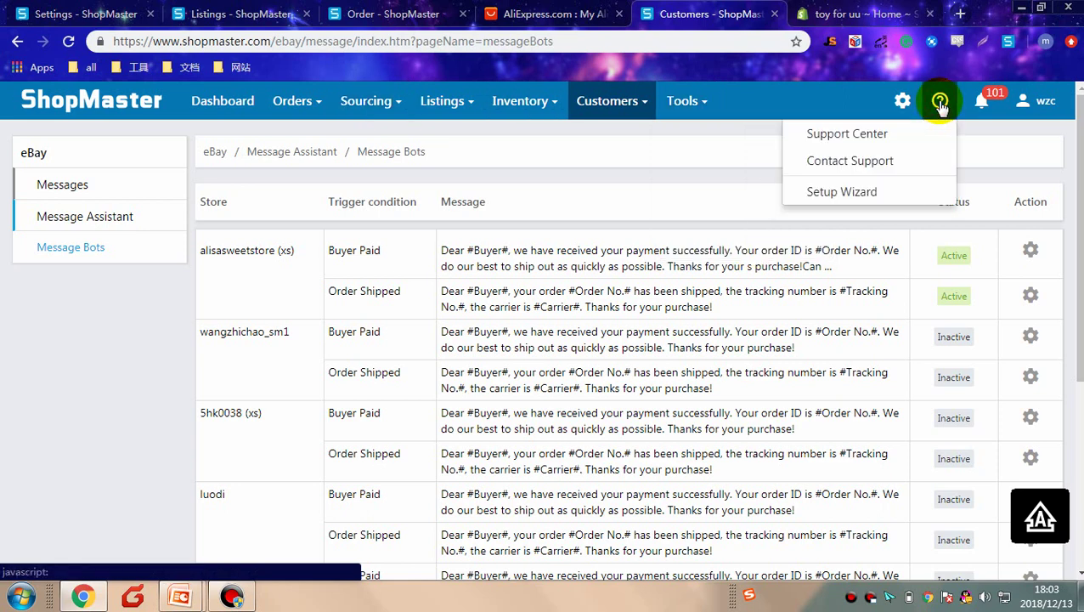
{"action": "left_click", "coordinate": [869, 163]}
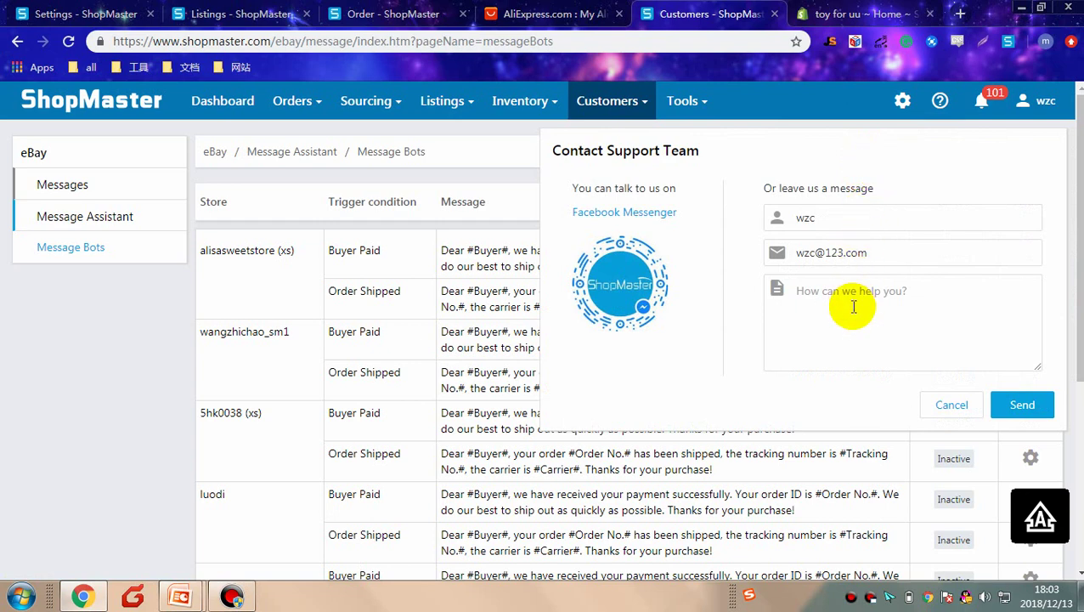
{"action": "key", "text": "alt+Tab"}
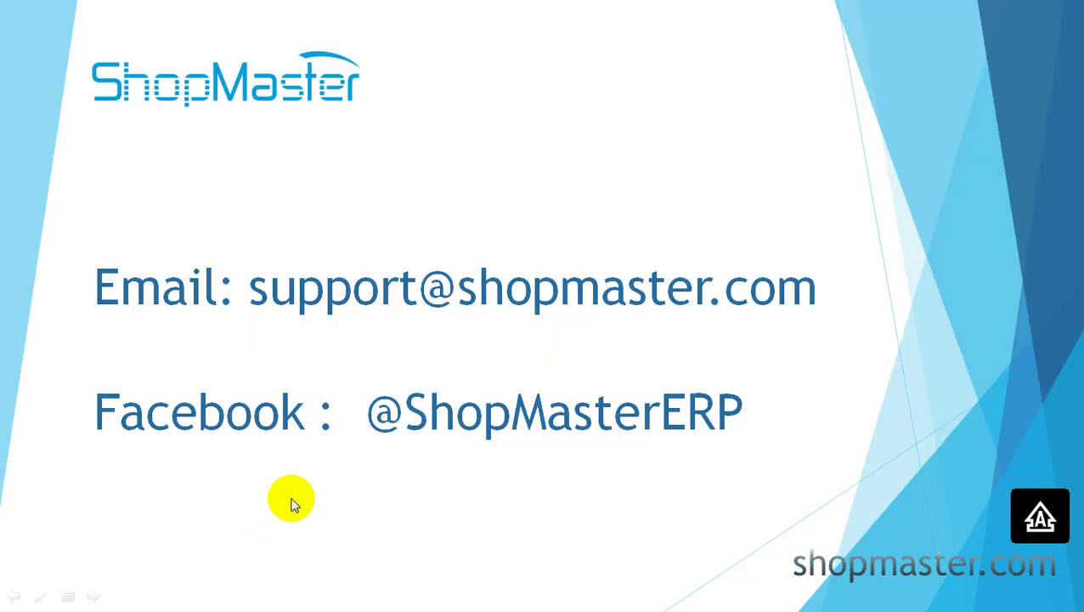